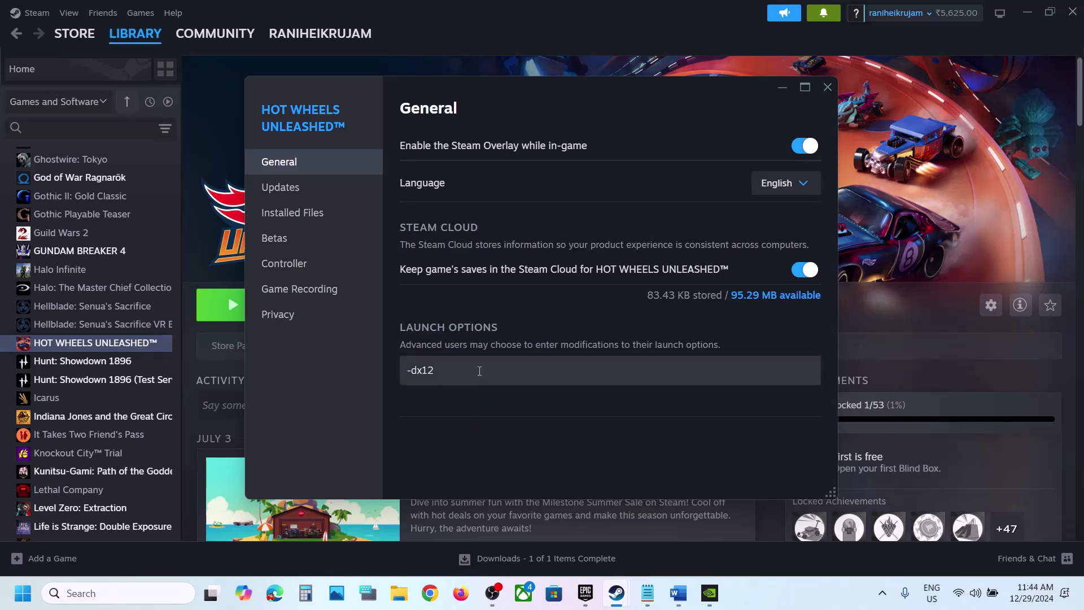
# Clear the launch options of HOT WHEELS UNLEASHED and close its properties window.
pyautogui.tripleClick(479, 367)
pyautogui.press('BackSpace')
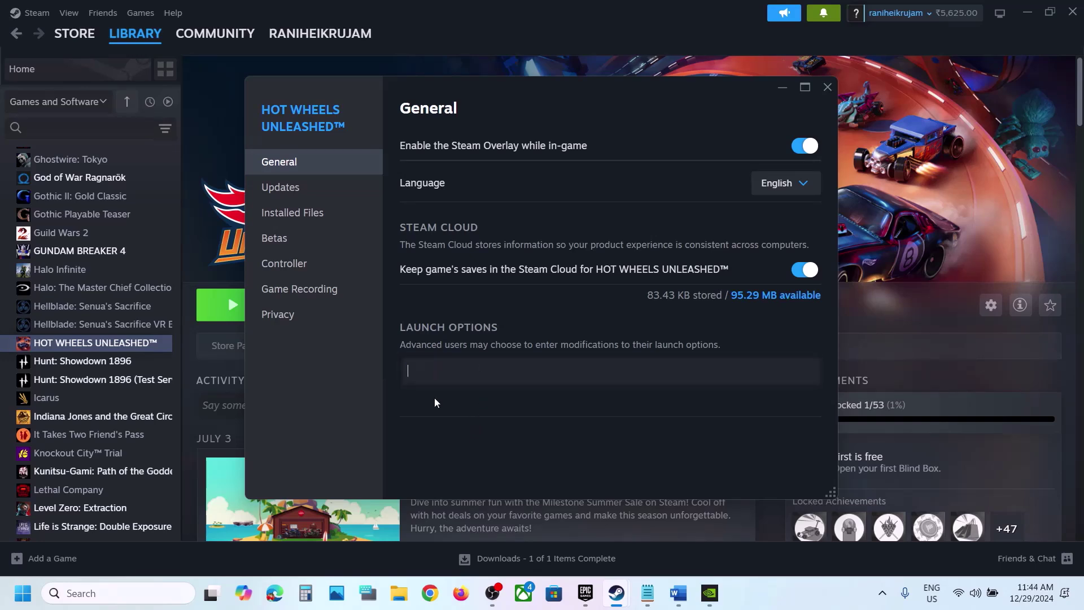
pyautogui.click(828, 87)
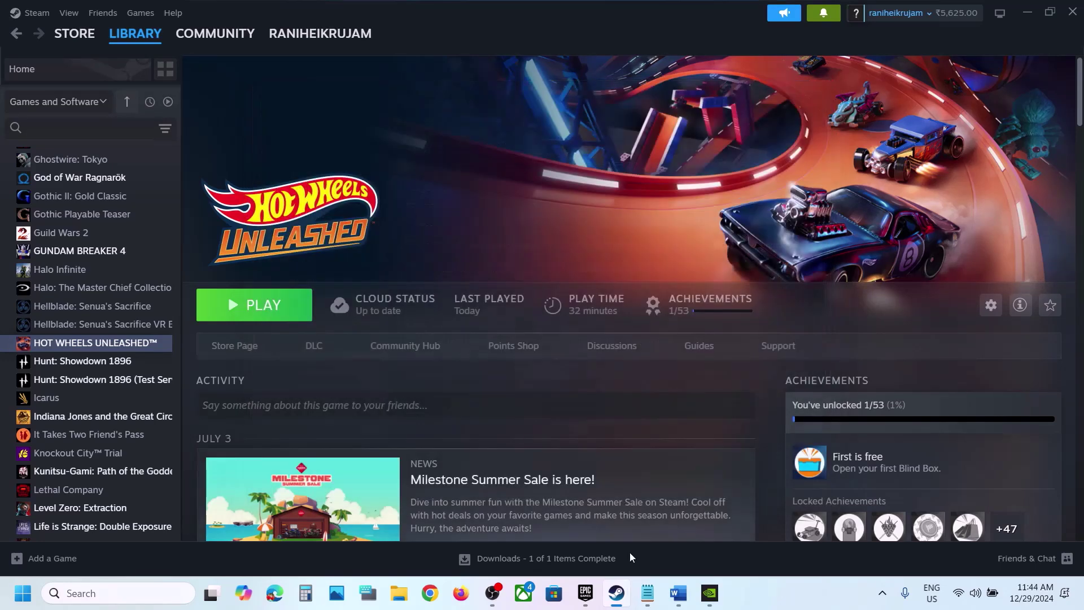
# Switch to the Word document and highlight the Step 2 instruction about launching the game through the Nvidia App.
pyautogui.click(679, 600)
pyautogui.scroll(-3, 443, 429)
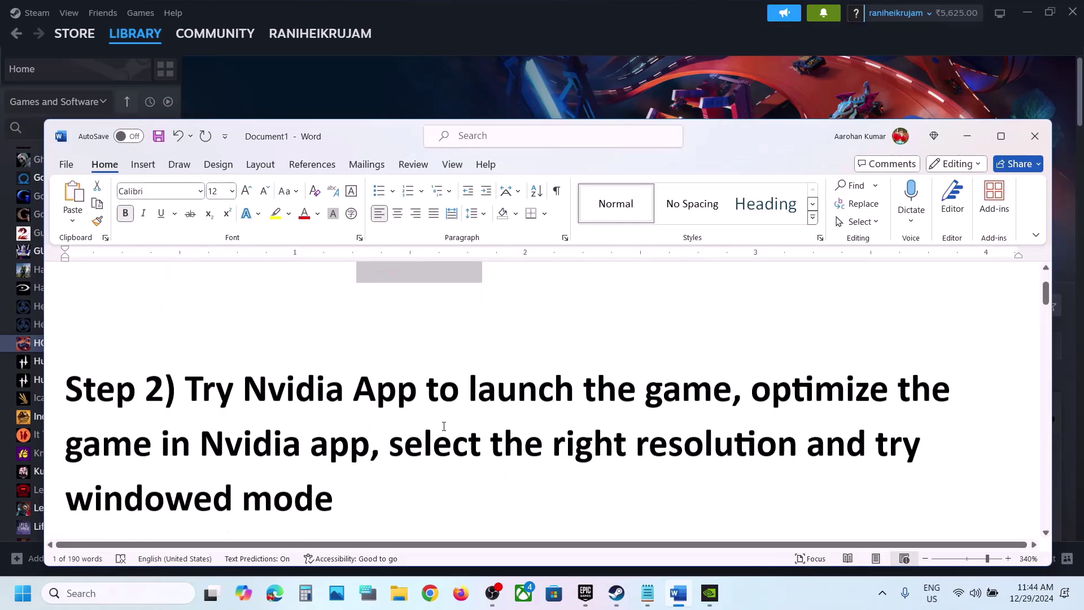
pyautogui.moveTo(194, 349); pyautogui.dragTo(699, 348)
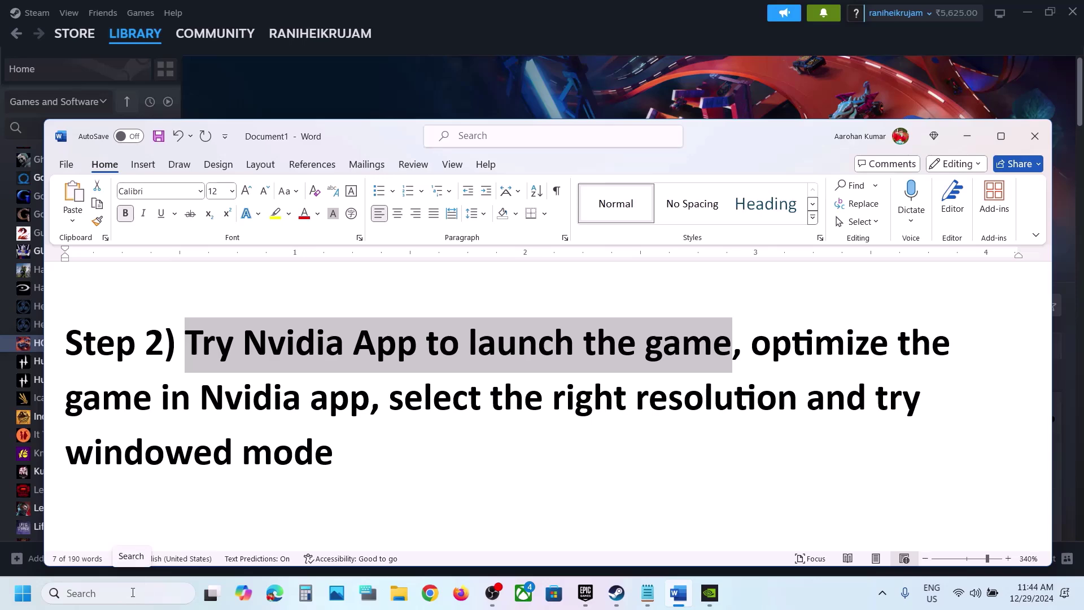
# Open the NVIDIA app and optimize HOT WHEELS UNLEASHED with the recommended settings.
pyautogui.click(133, 592)
pyautogui.write('nvid')
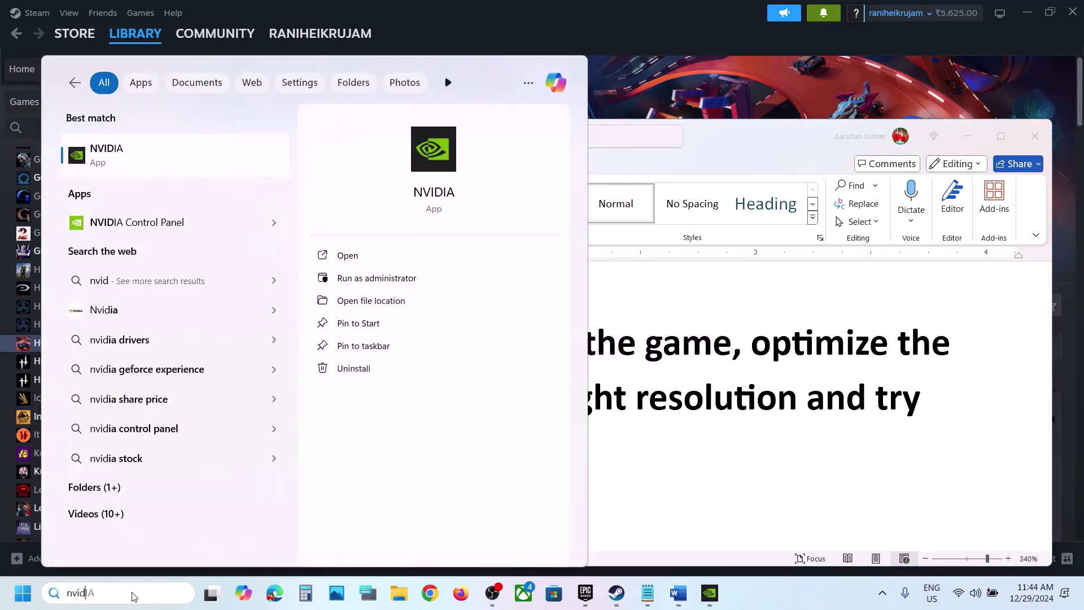
pyautogui.press('Return')
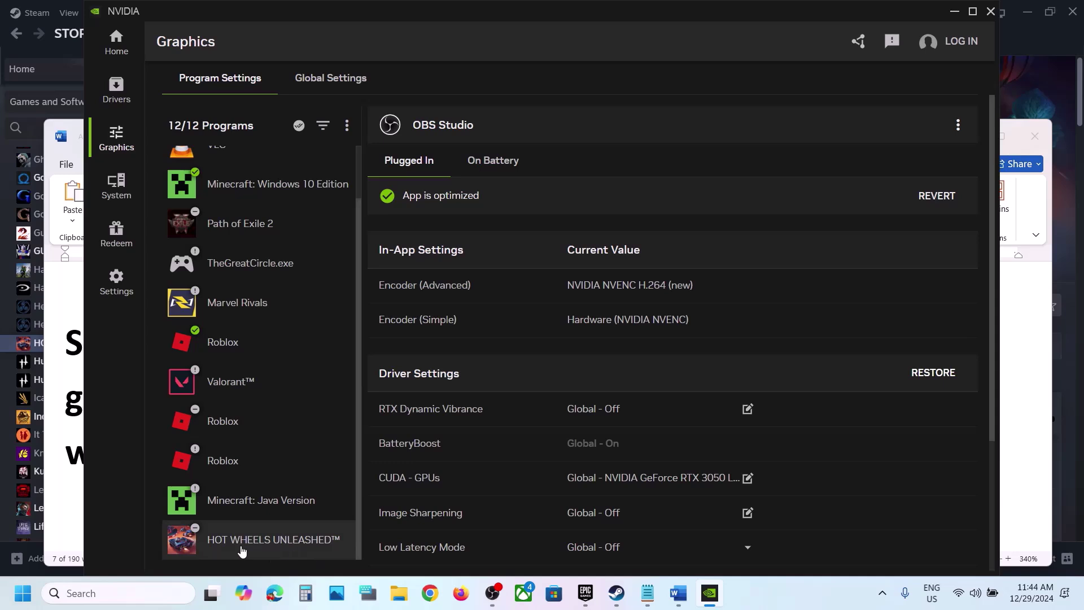
pyautogui.click(259, 547)
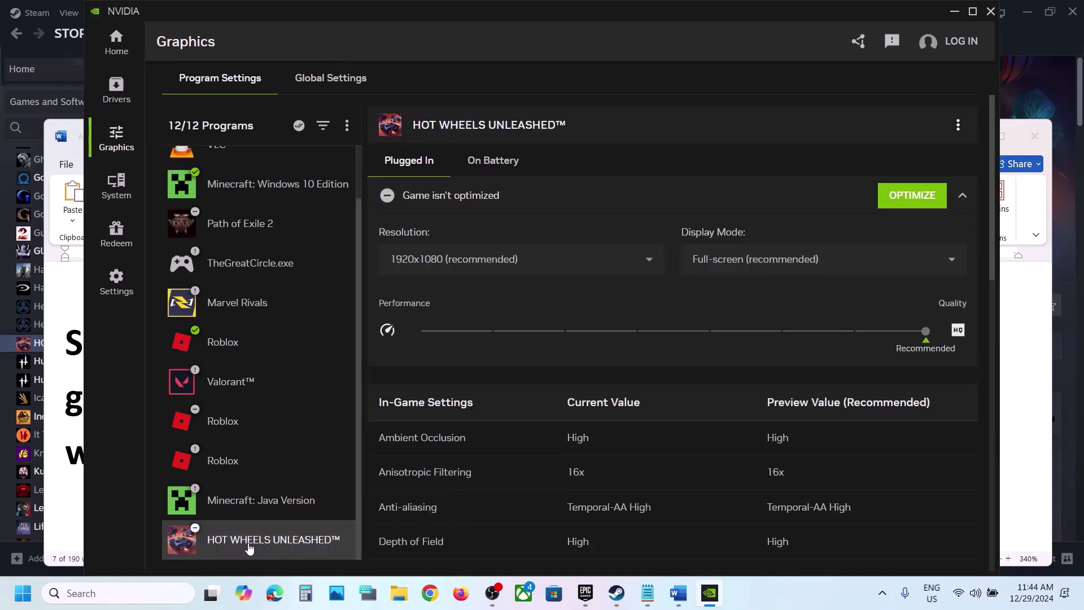
pyautogui.click(916, 206)
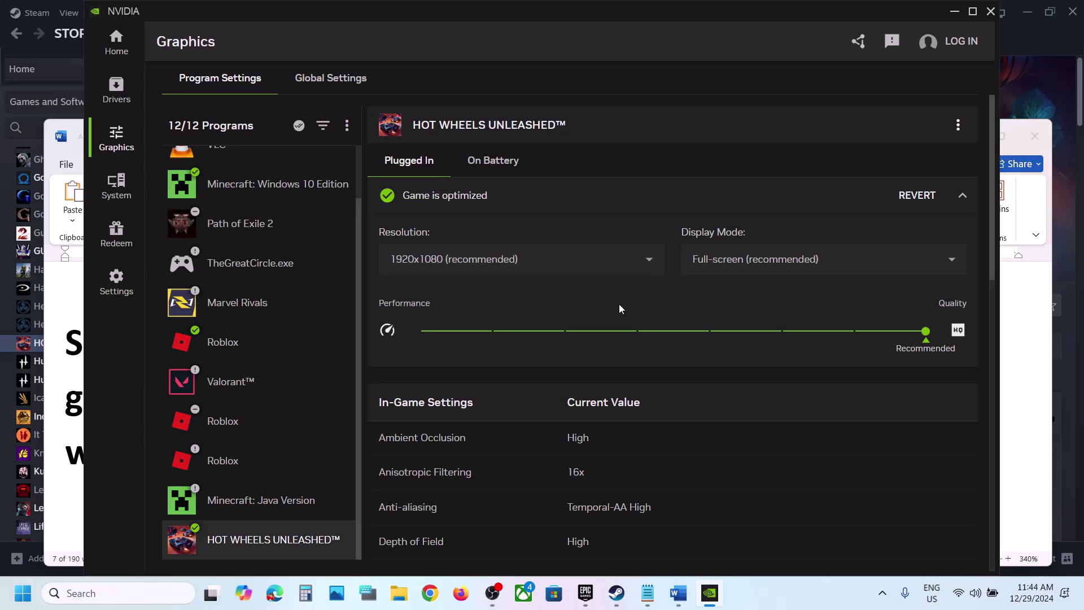
# Choose Windowed display mode for HOT WHEELS UNLEASHED, check the available resolutions, and close the NVIDIA app without updating.
pyautogui.click(811, 258)
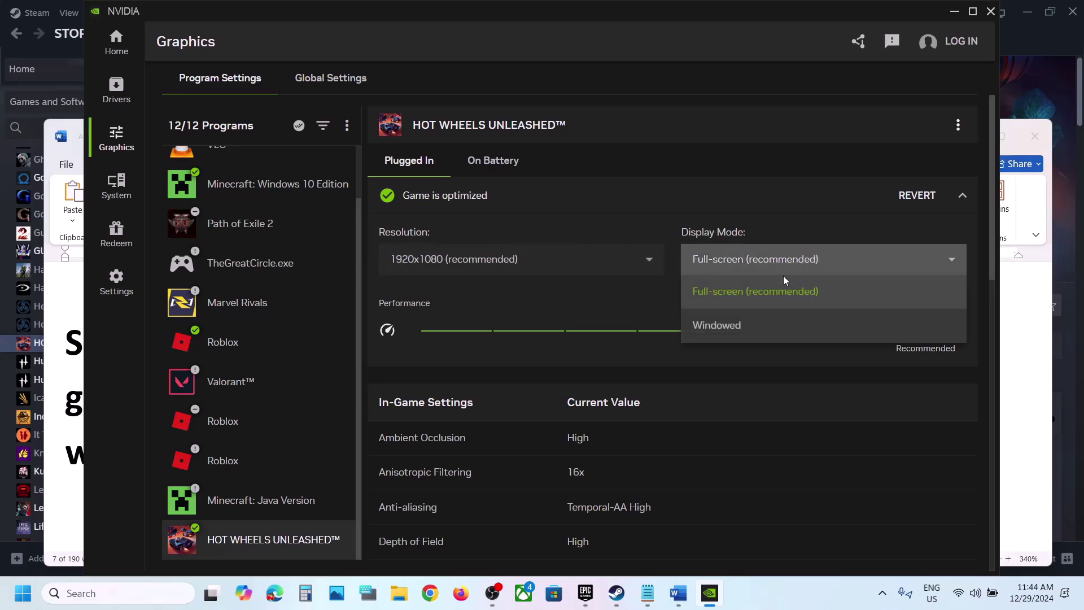
pyautogui.click(732, 326)
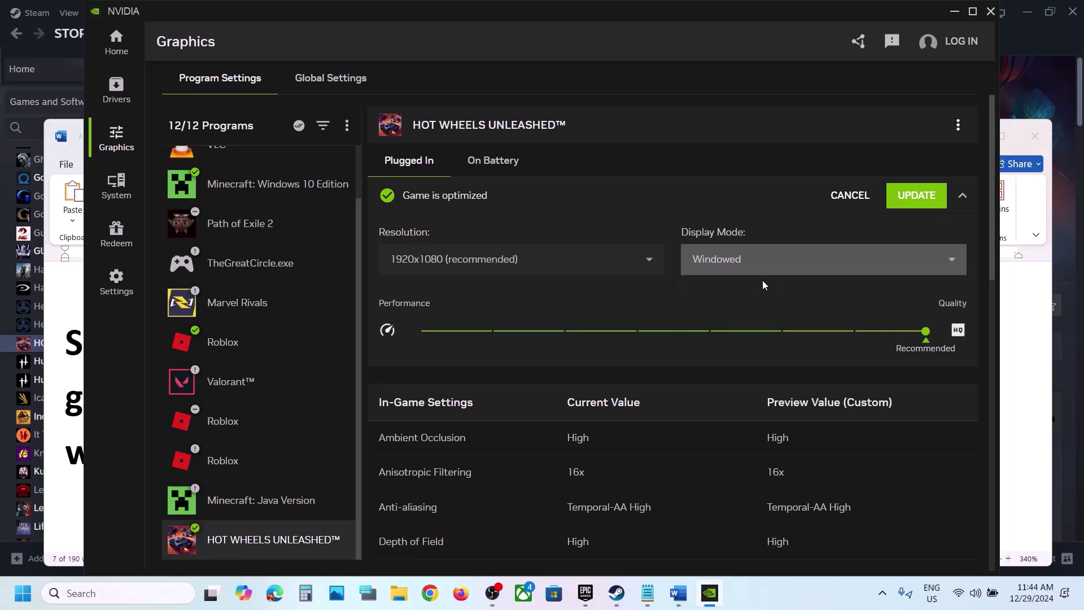
pyautogui.click(485, 266)
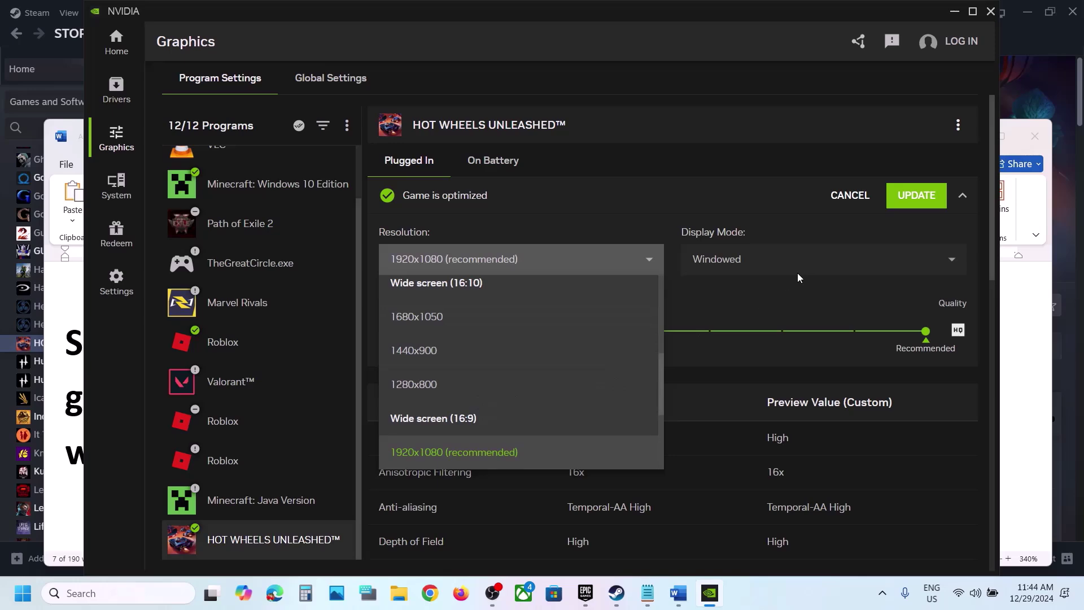
pyautogui.click(990, 11)
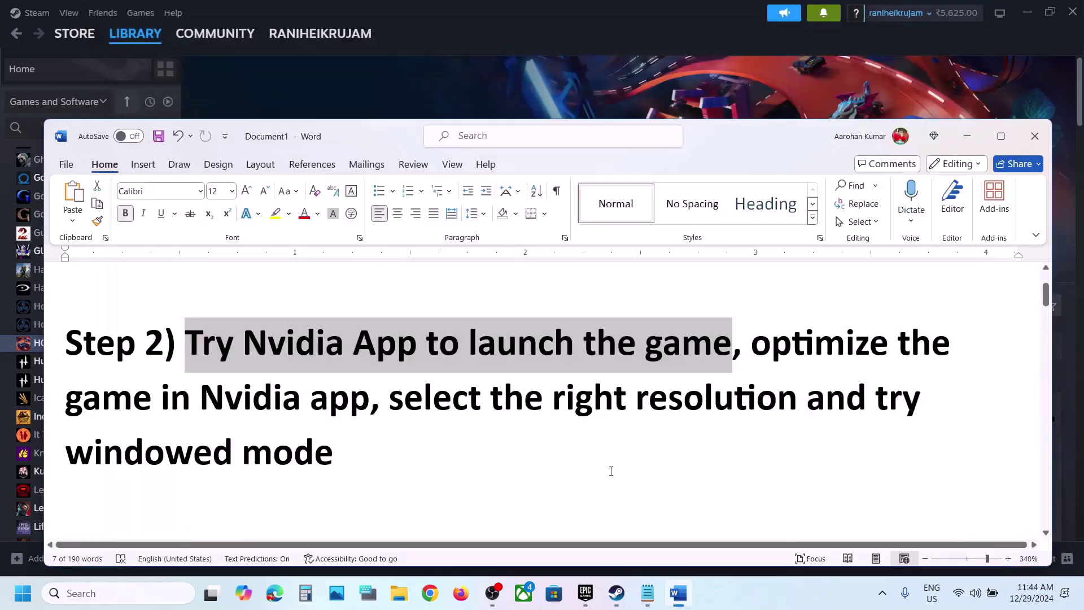
# Highlight the Step 3 instruction in the Word document about setting the Windows power plan to Power Saver.
pyautogui.scroll(-3, 512, 456)
pyautogui.scroll(-1, 513, 457)
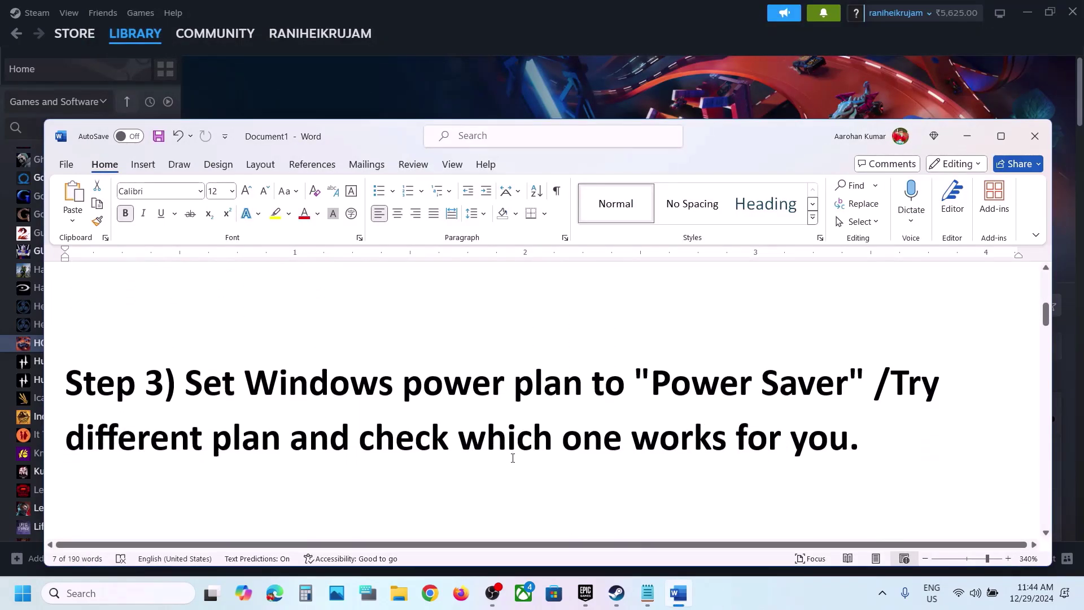
pyautogui.moveTo(185, 383); pyautogui.dragTo(760, 389)
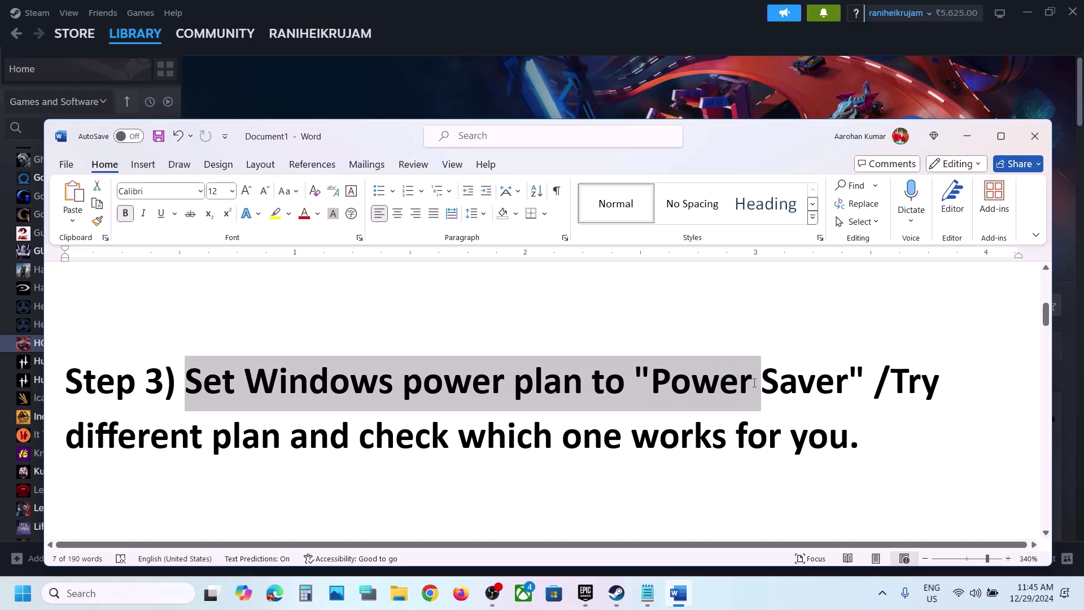
# Open Power Options under Hardware and Sound in Control Panel, and view the power plan example Power Saver.jpg in Photos.
pyautogui.click(127, 599)
pyautogui.write('control')
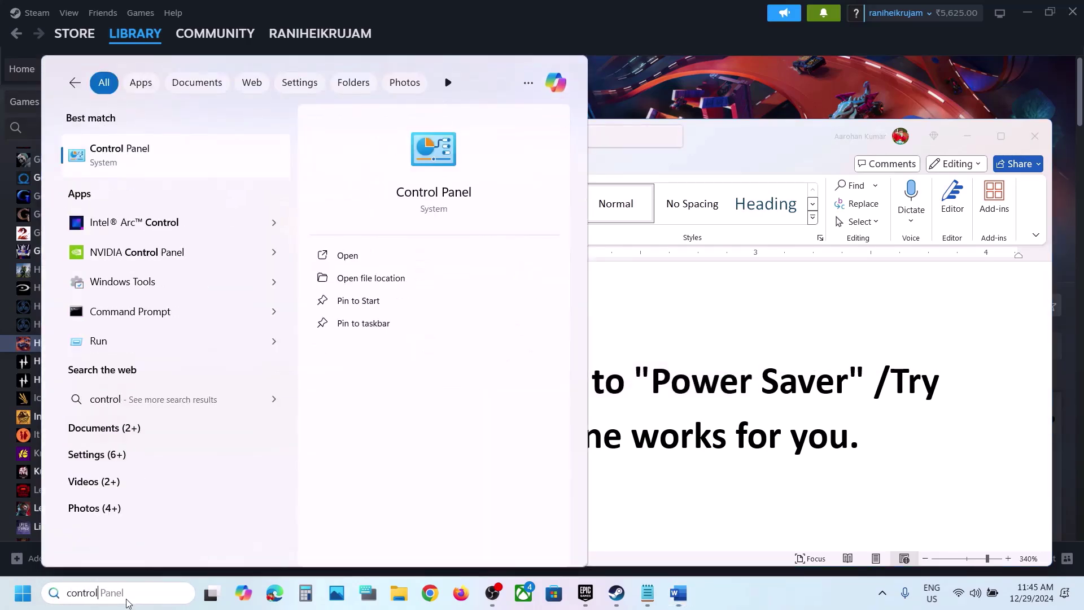
pyautogui.press('Return')
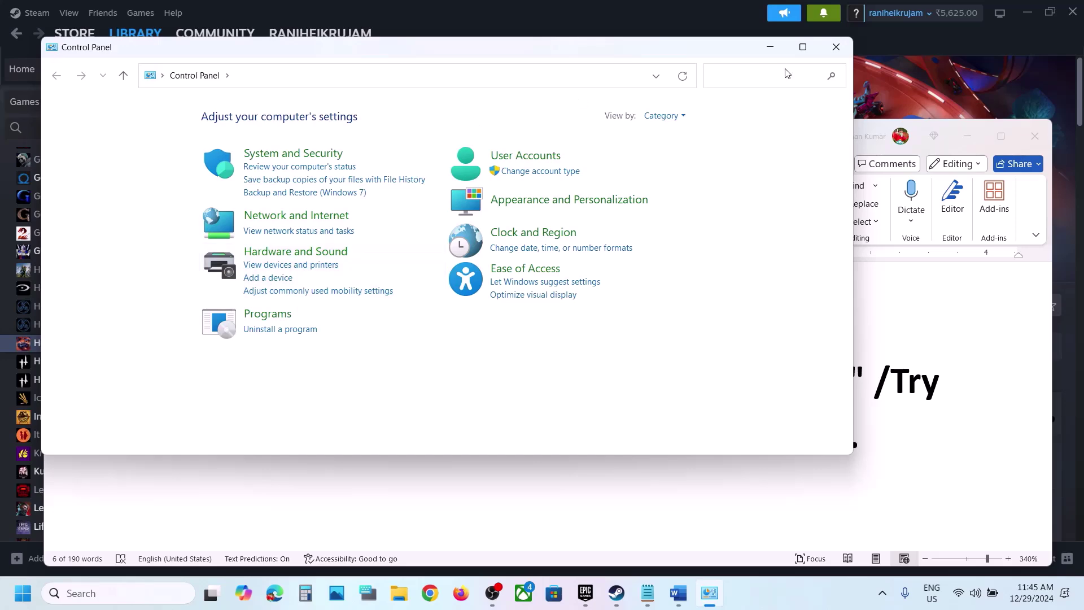
pyautogui.click(803, 47)
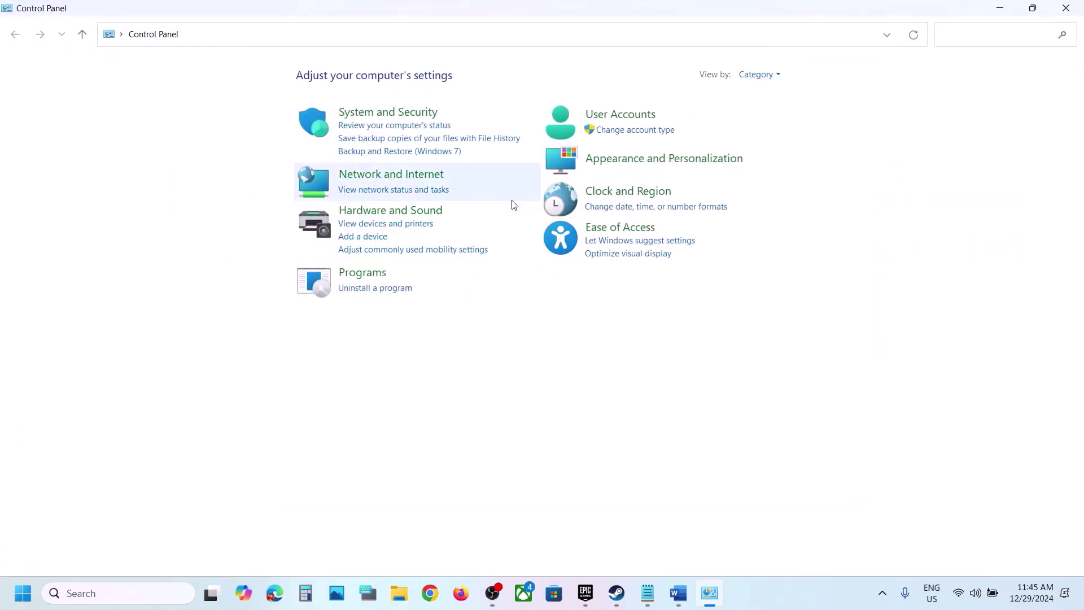
pyautogui.click(401, 212)
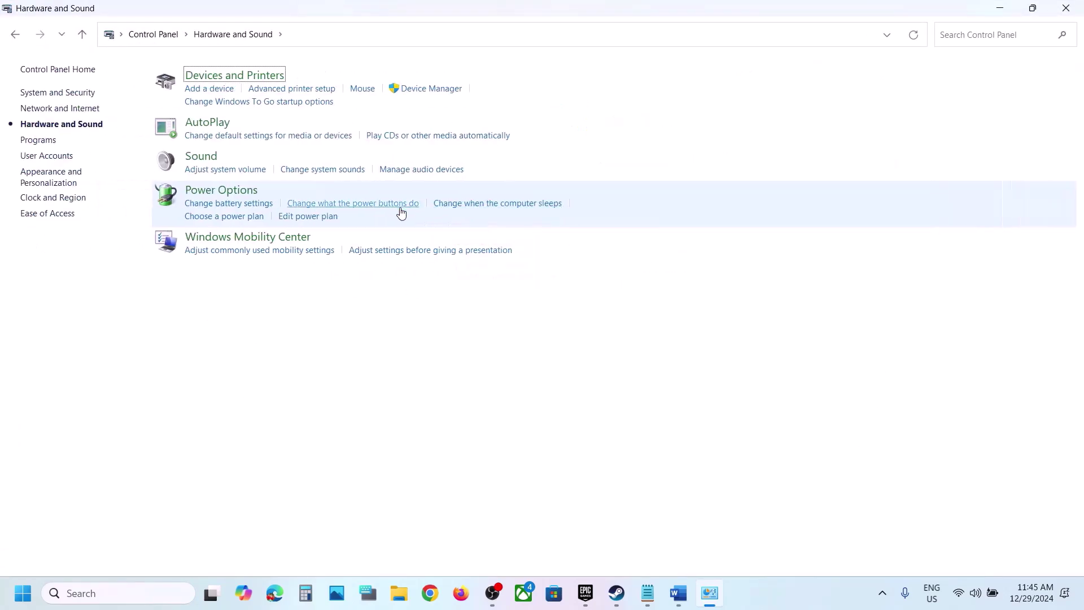
pyautogui.click(226, 190)
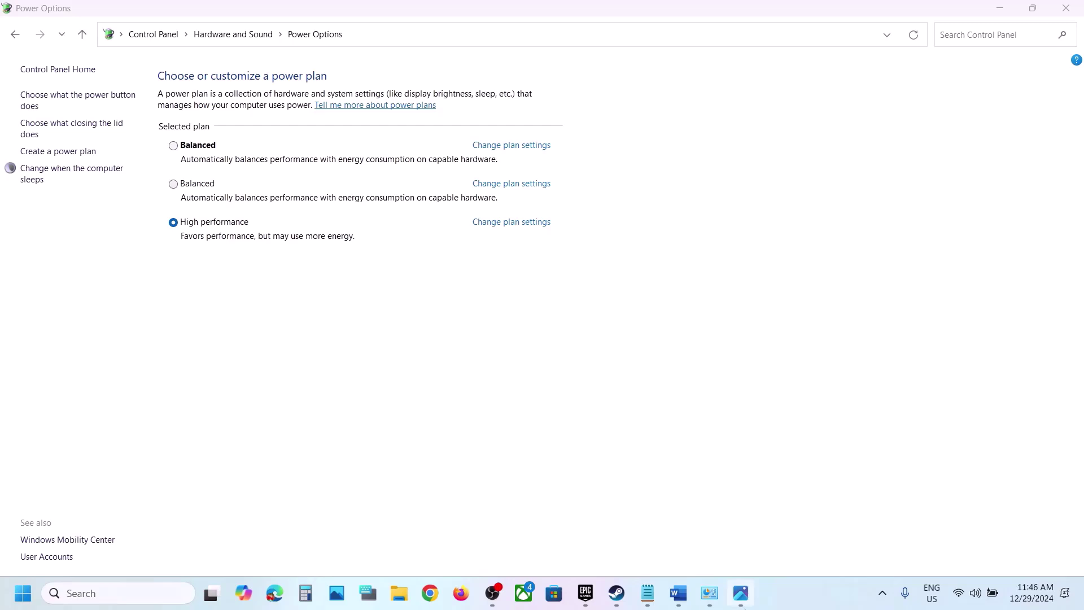
pyautogui.click(741, 603)
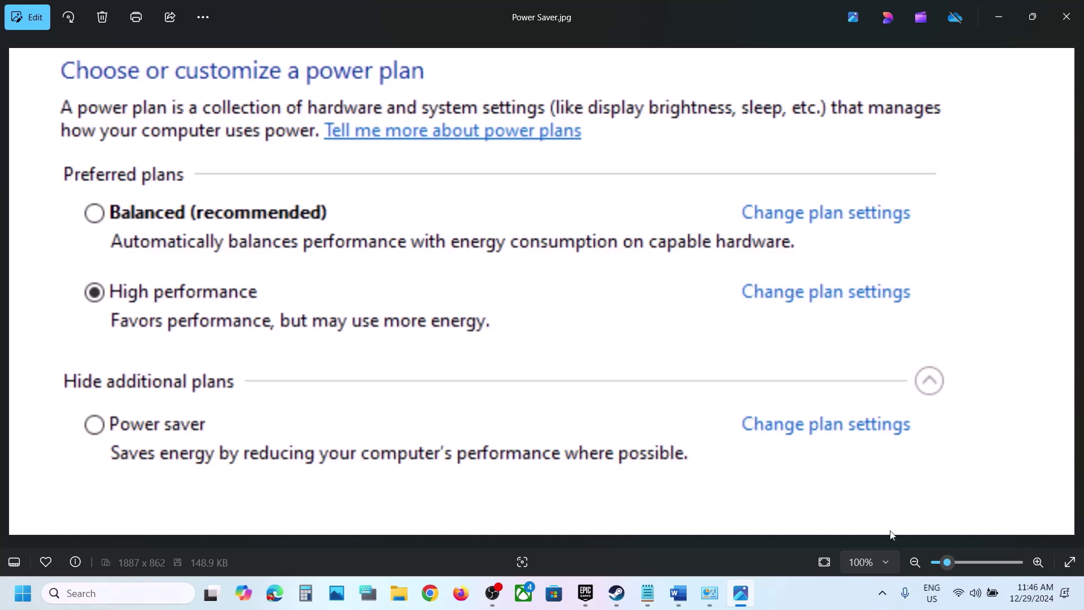
# Switch to the Word document and highlight the Step 4 instruction on clean graphics driver installation with its NVIDIA and AMD links.
pyautogui.click(677, 605)
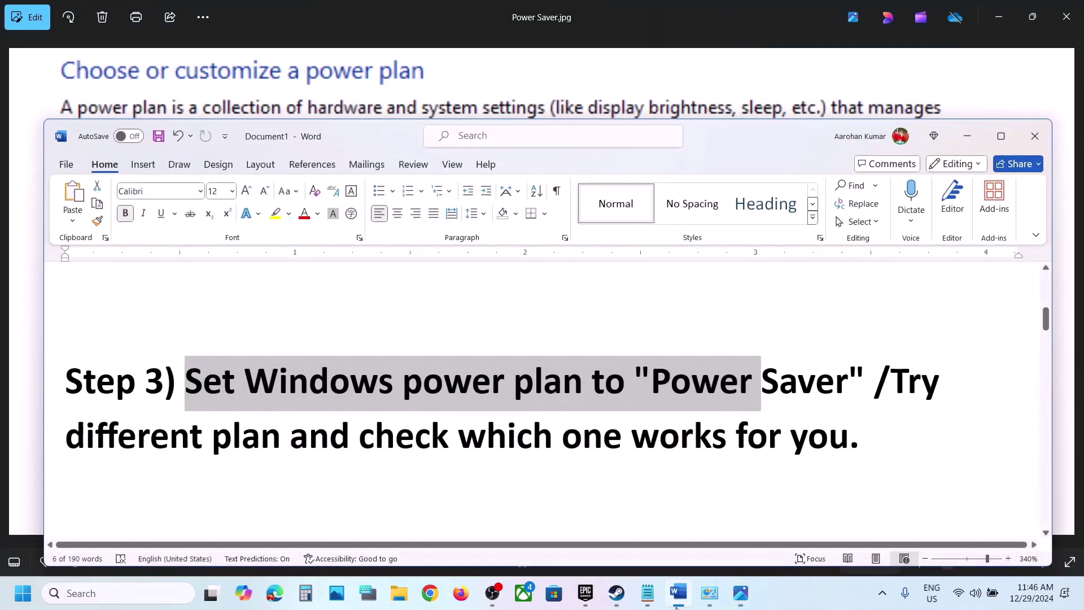
pyautogui.scroll(-5, 661, 415)
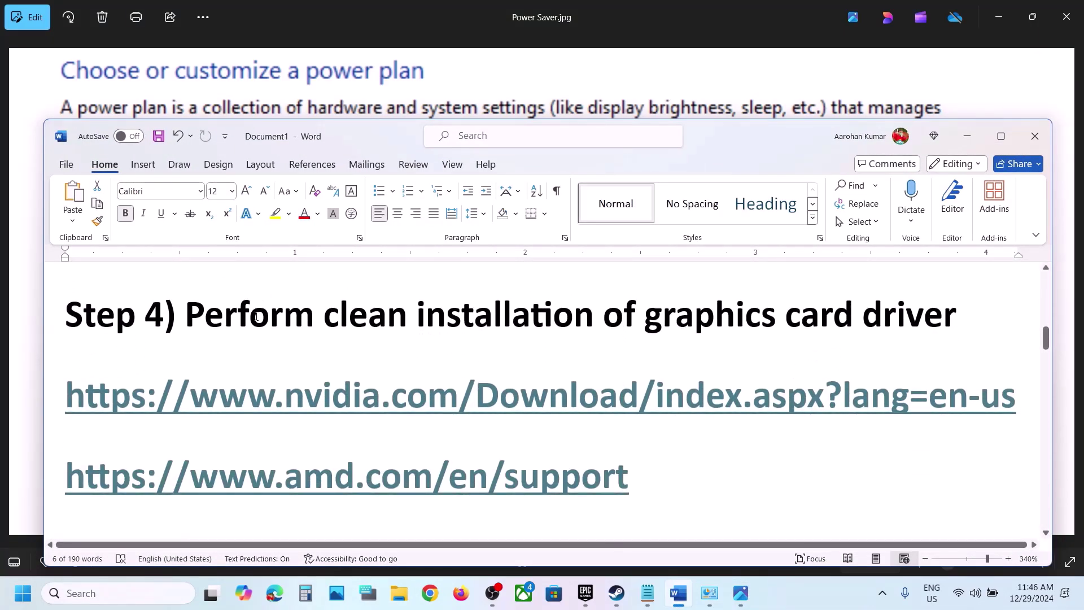
pyautogui.moveTo(256, 317); pyautogui.dragTo(934, 334)
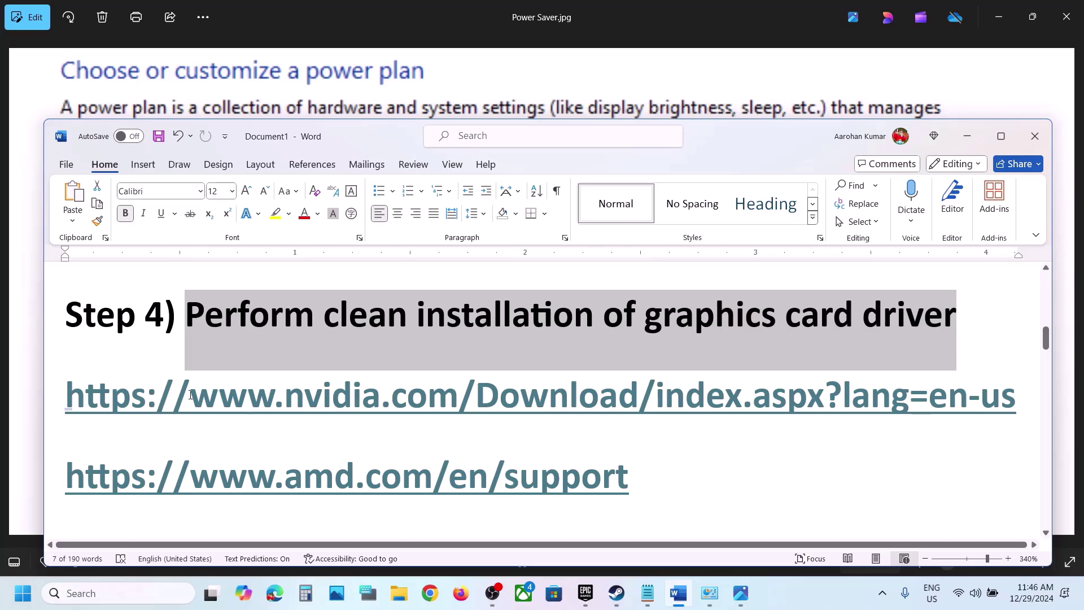
pyautogui.moveTo(191, 395); pyautogui.dragTo(706, 396)
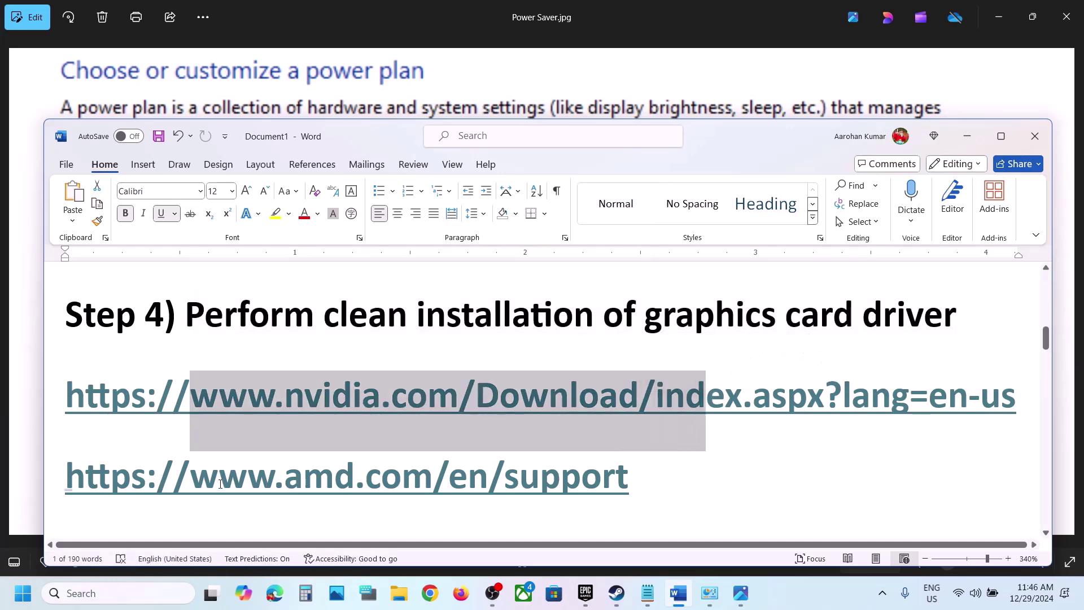
pyautogui.moveTo(221, 484); pyautogui.dragTo(627, 484)
pyautogui.moveTo(323, 396); pyautogui.dragTo(620, 376)
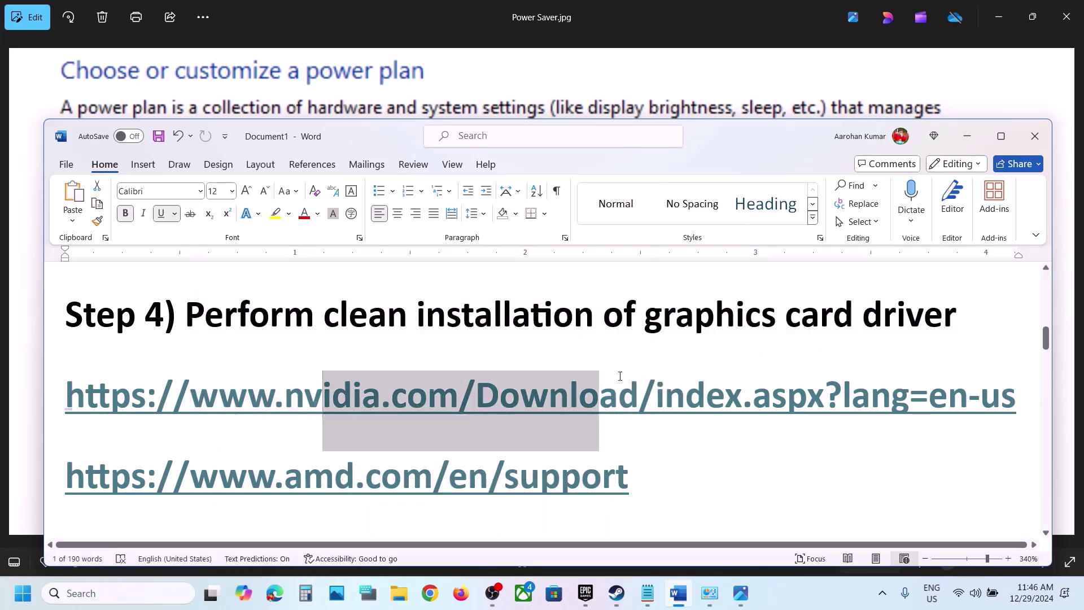
# Open the NVIDIA driver download page in the browser and select Windows 11 as the operating system in the driver search.
pyautogui.click(620, 376)
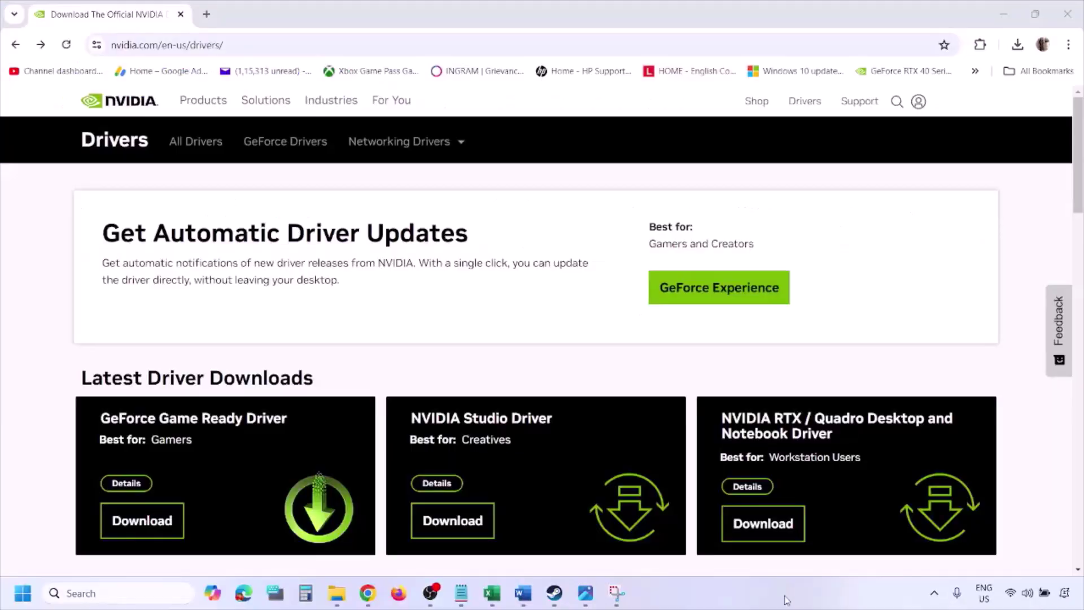
pyautogui.scroll(-9, 253, 346)
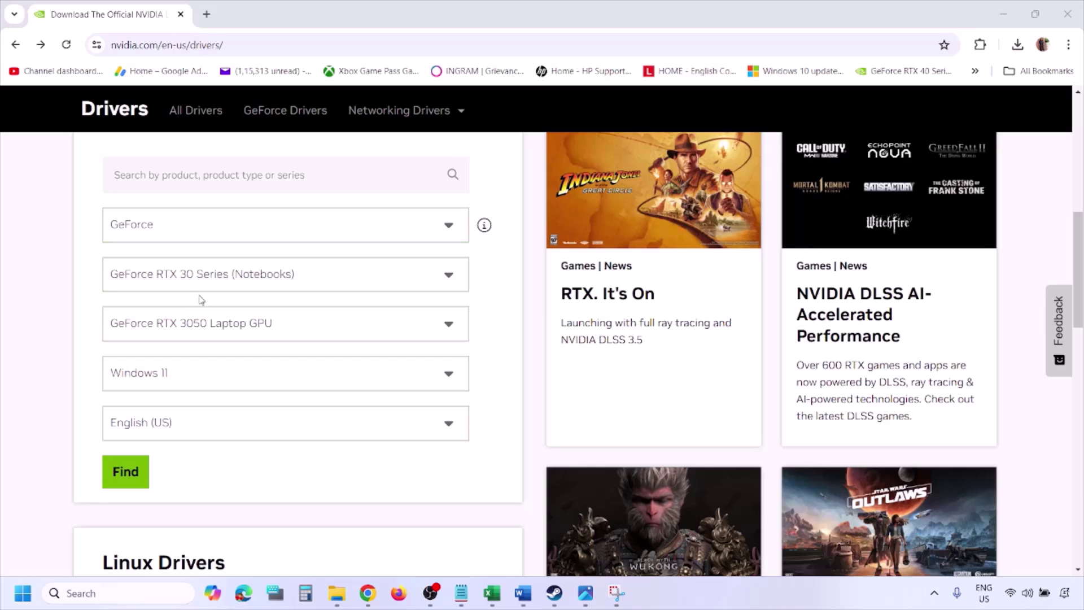
pyautogui.click(179, 377)
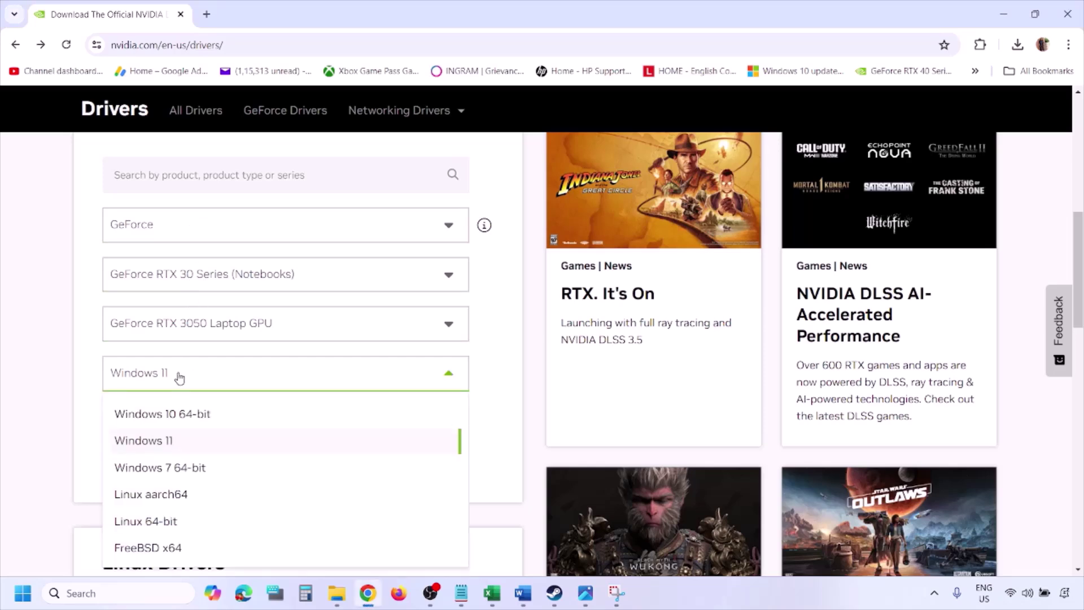
pyautogui.click(157, 442)
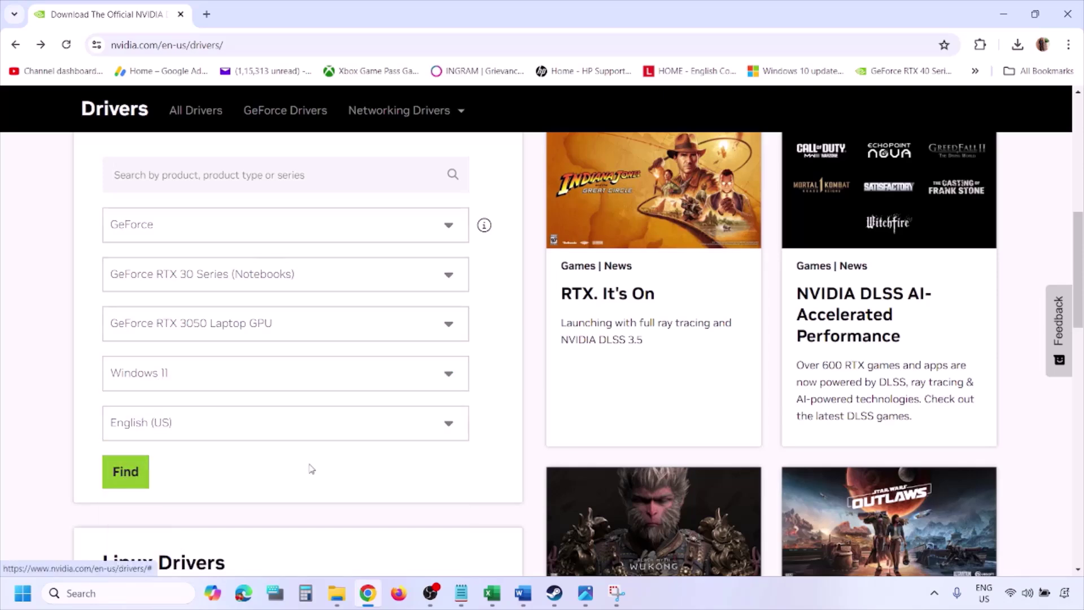
# Switch to Photos and go through the driver download and clean installation screenshots from 1.png to 5.png.
pyautogui.click(588, 600)
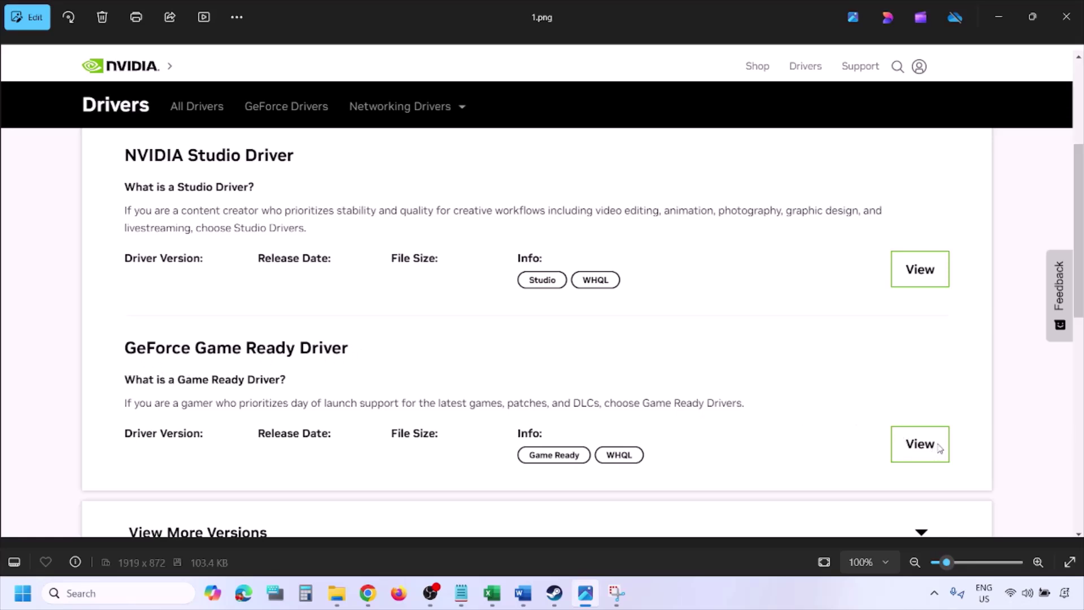
pyautogui.press('Right')
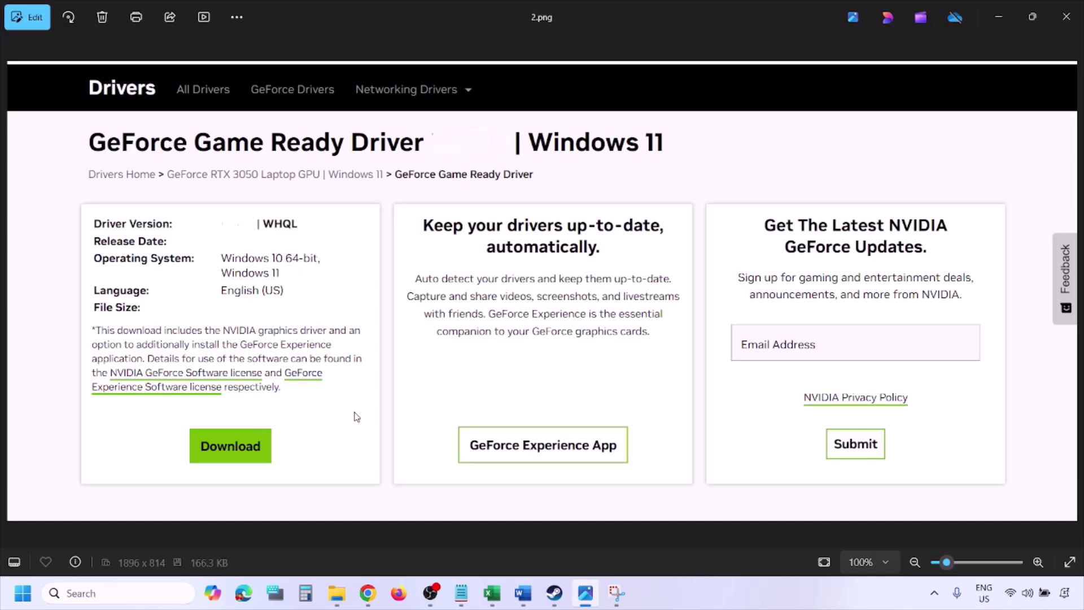
pyautogui.press('Right')
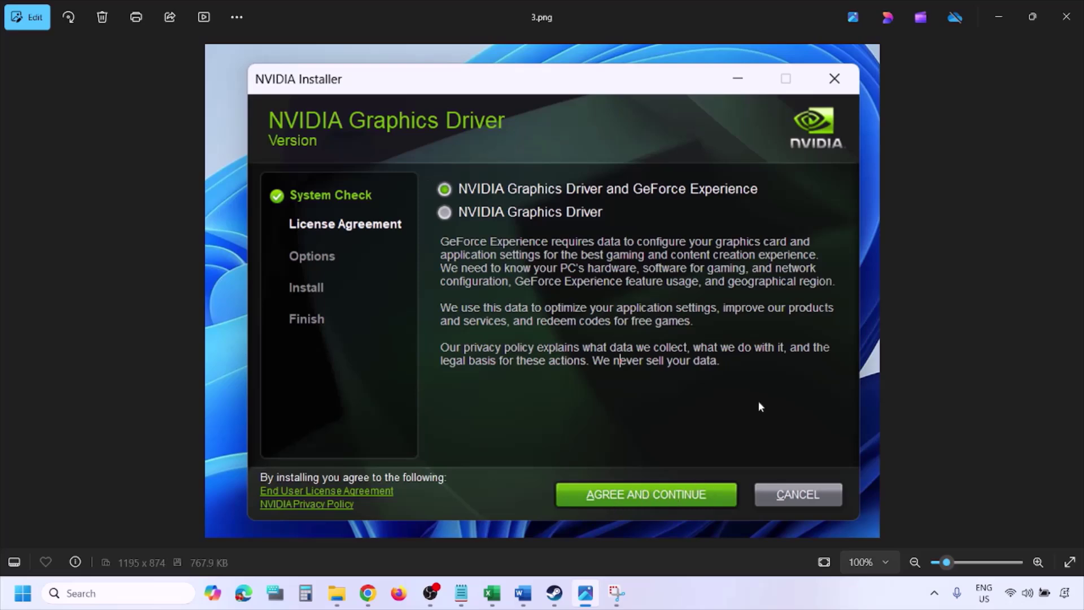
pyautogui.press('Right')
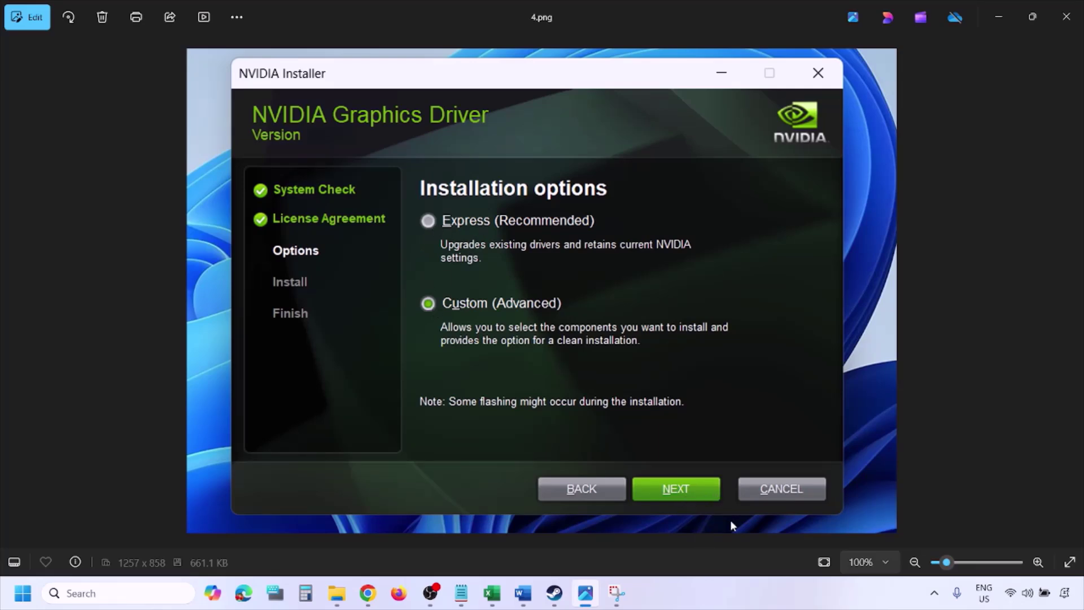
pyautogui.press('Right')
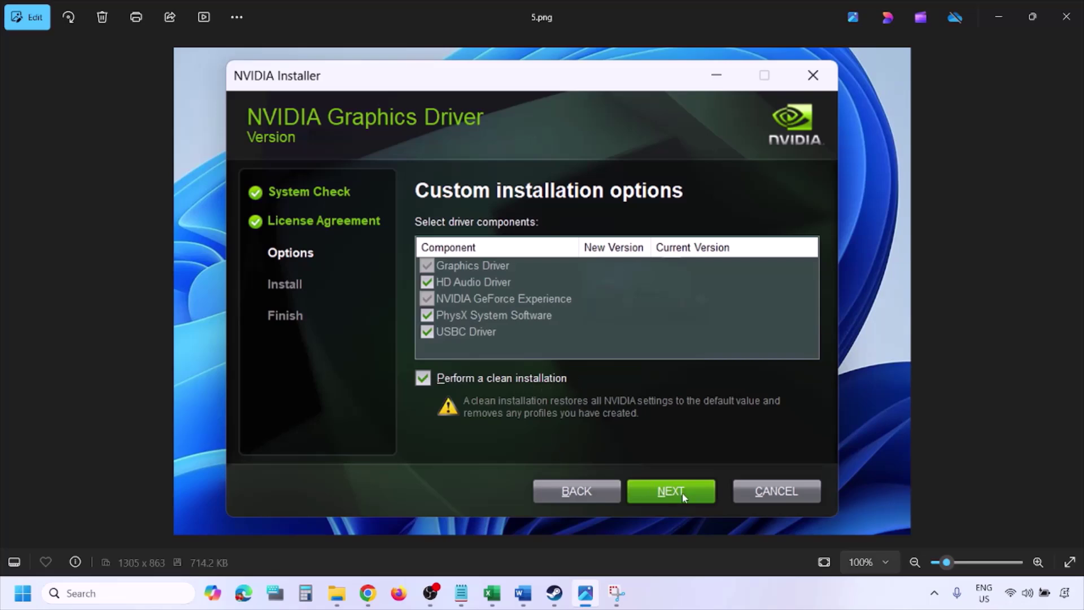
# View the Restart option among the Windows power choices, and close the Start menu without restarting.
pyautogui.click(23, 593)
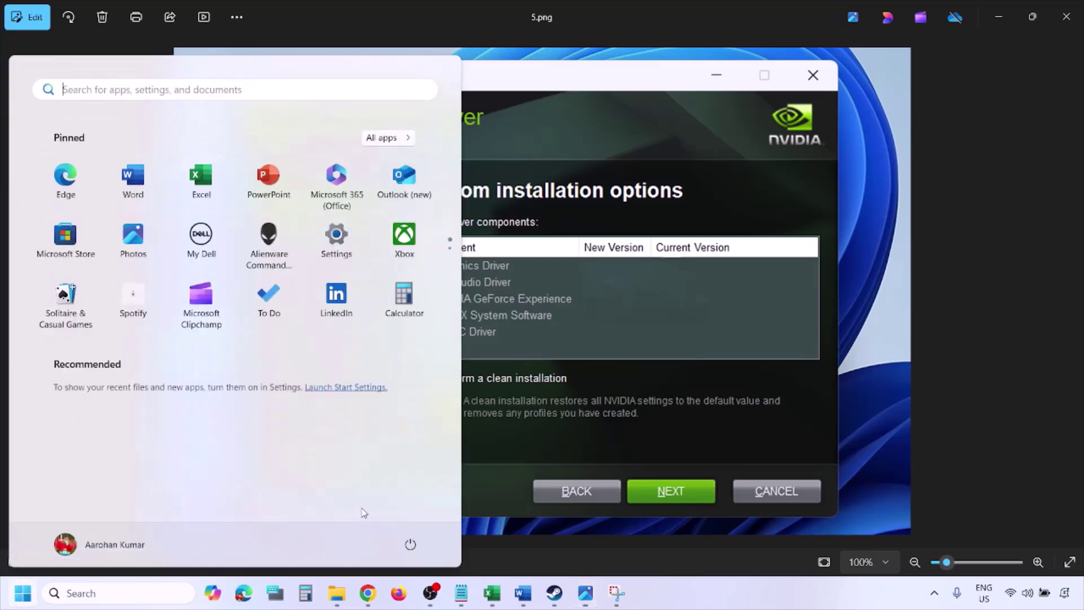
pyautogui.click(416, 551)
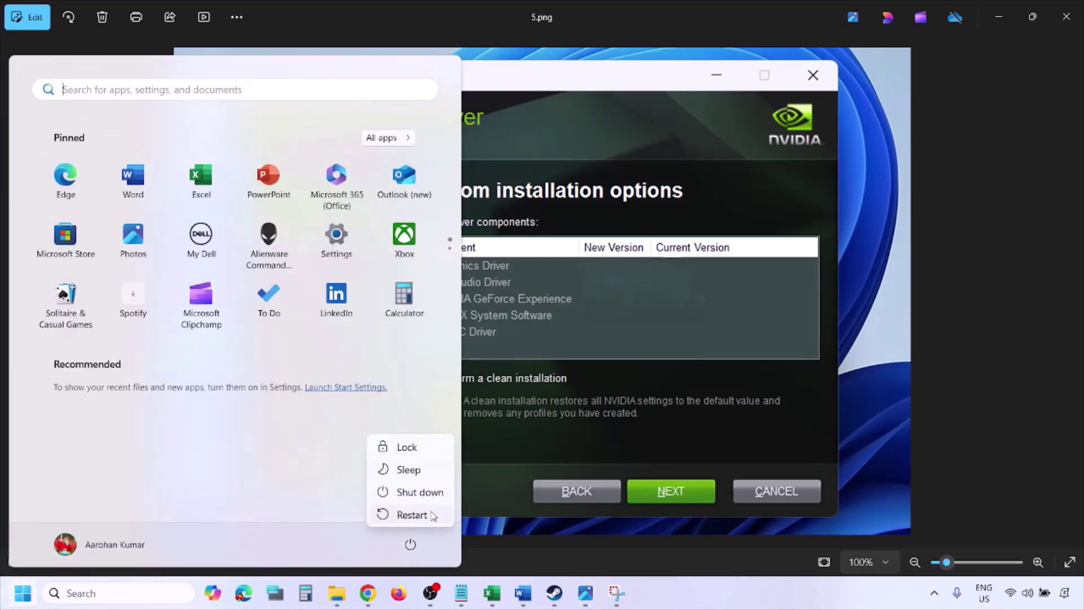
pyautogui.press('Escape')
pyautogui.press('Escape')
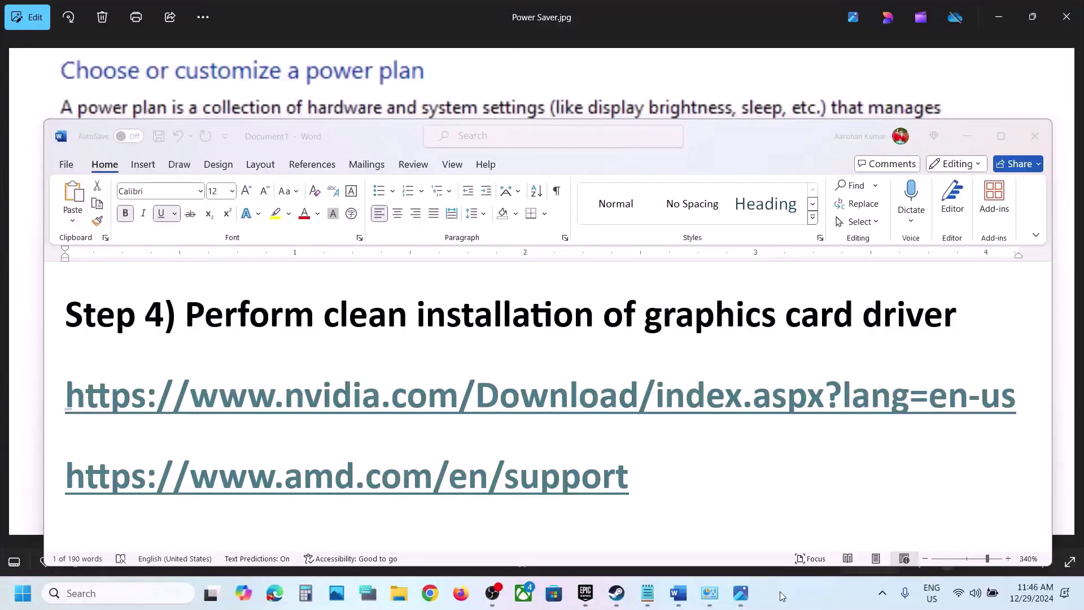
# Highlight the AMD support link in the Word document, and copy the word "graphics" from the Step 5 heading.
pyautogui.tripleClick(654, 481)
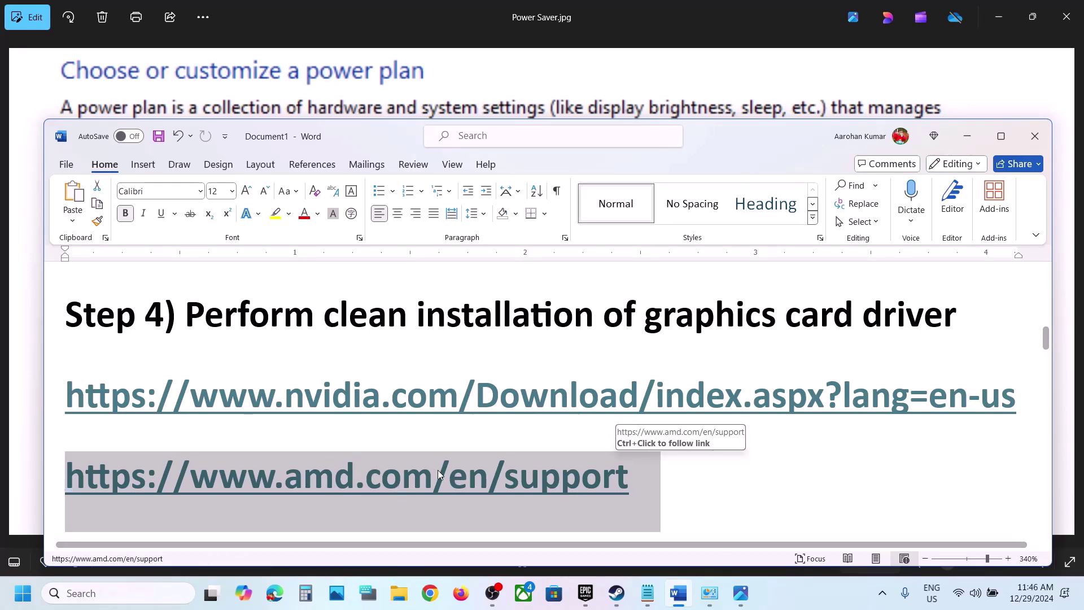
pyautogui.scroll(-4, 438, 470)
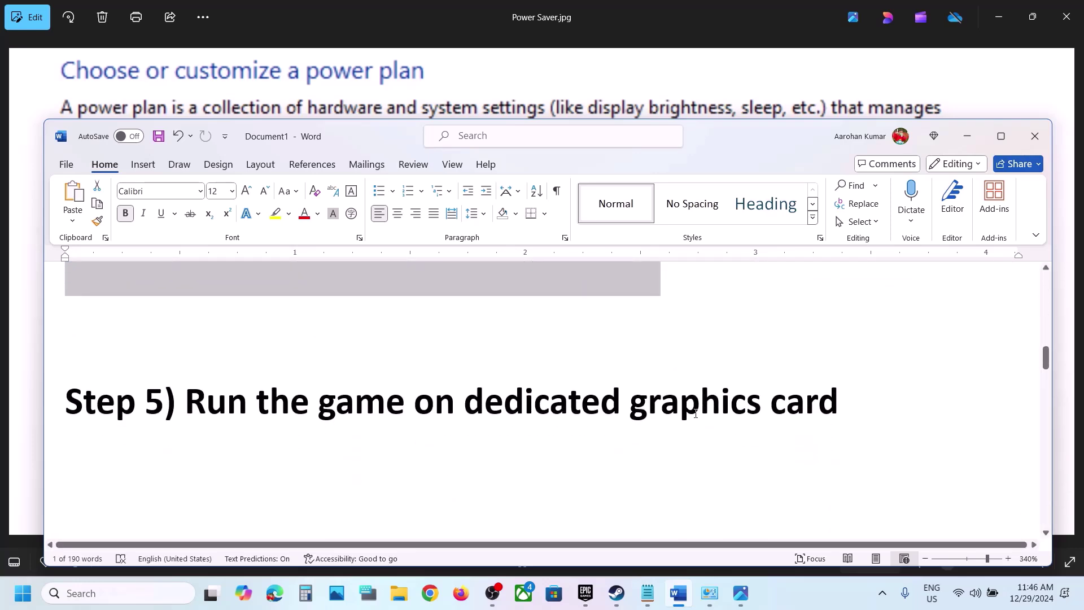
pyautogui.doubleClick(696, 414)
pyautogui.hotkey('ctrl', 'c')
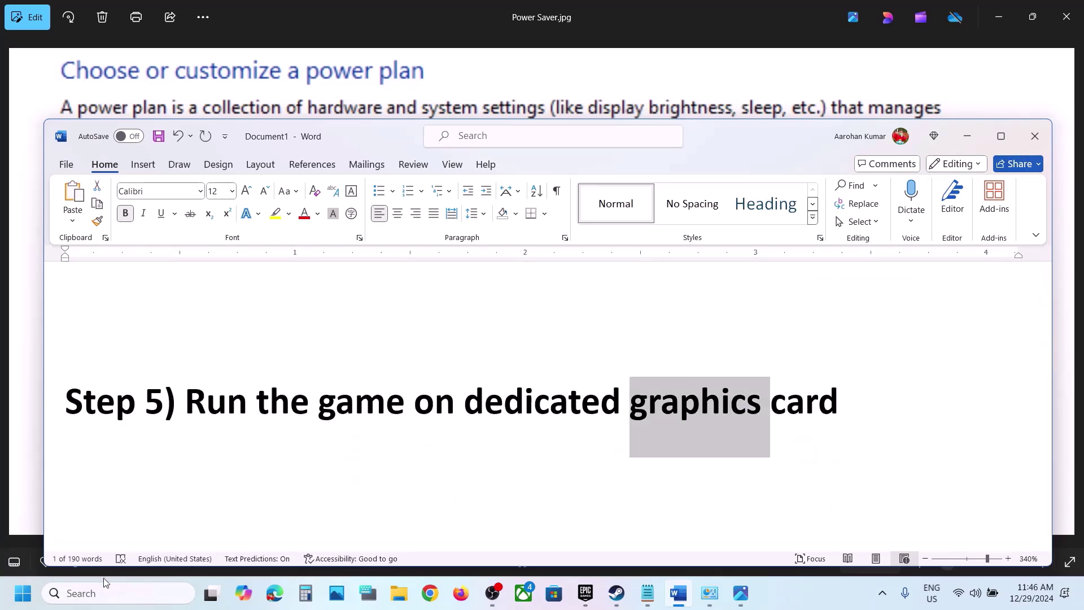
# Search Windows for "graphics settings" using the copied word, and open the Graphics settings page.
pyautogui.click(156, 589)
pyautogui.hotkey('ctrl', 'v')
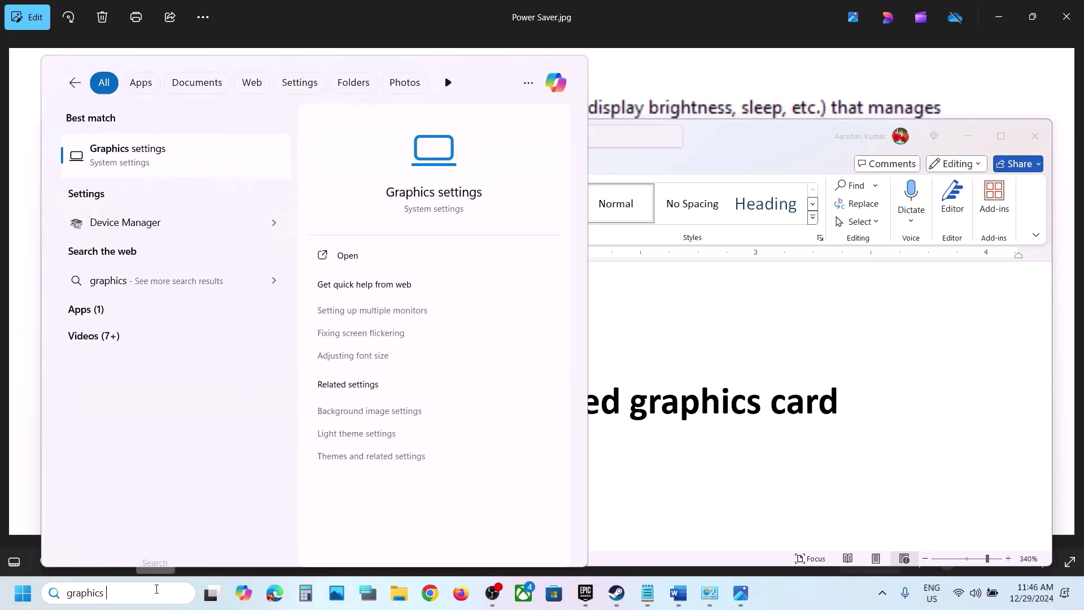
pyautogui.write('settings')
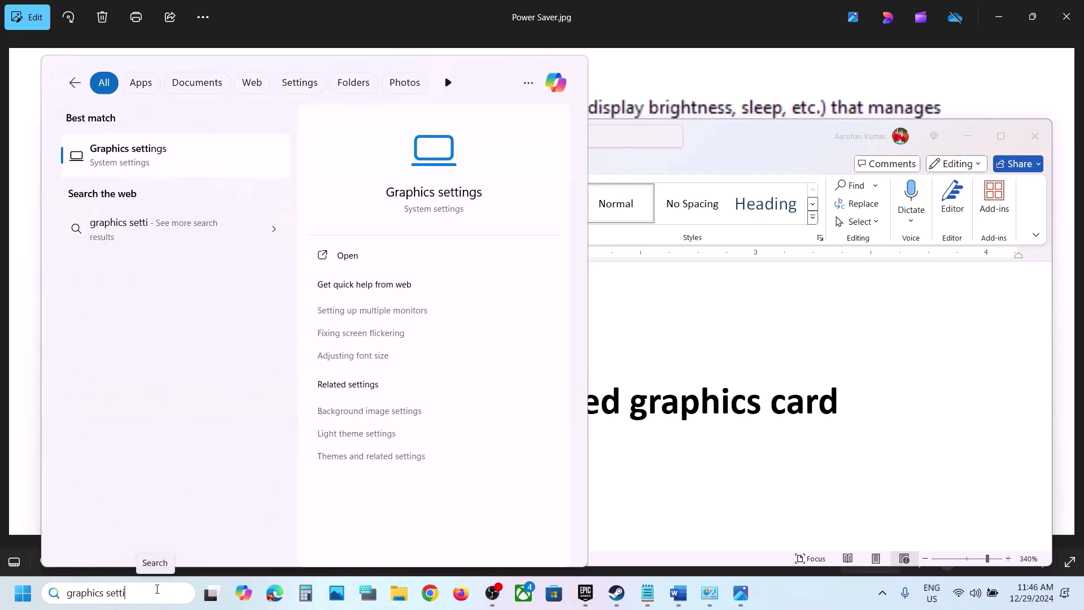
pyautogui.click(155, 158)
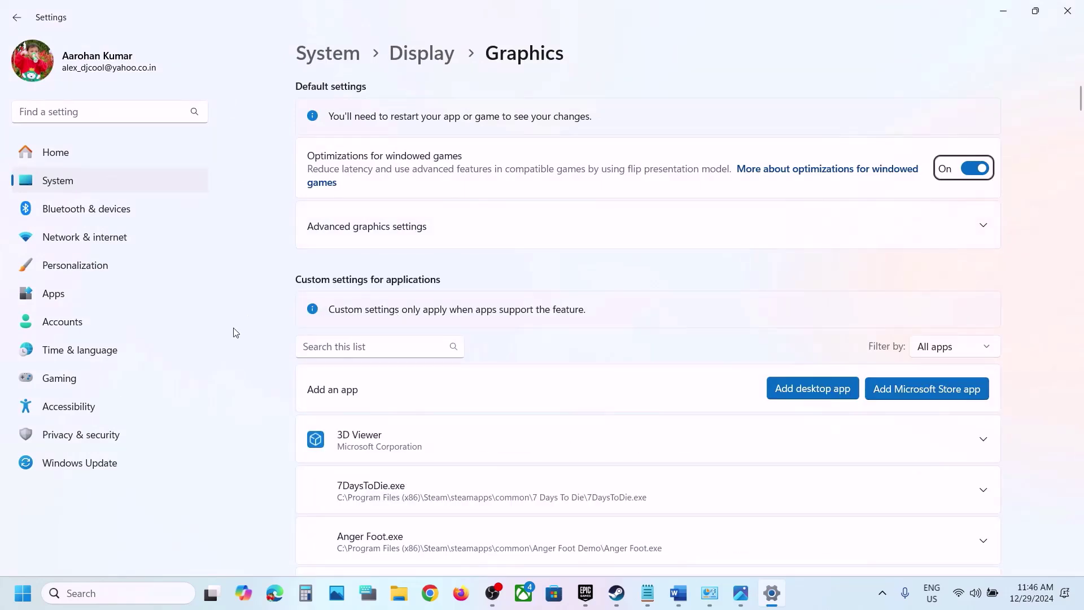
# Add the hotwheels application from C:\Program Files (x86)\Steam\steamapps\common\HOT WHEELS UNLEASHED as a desktop app in the custom graphics settings.
pyautogui.click(797, 393)
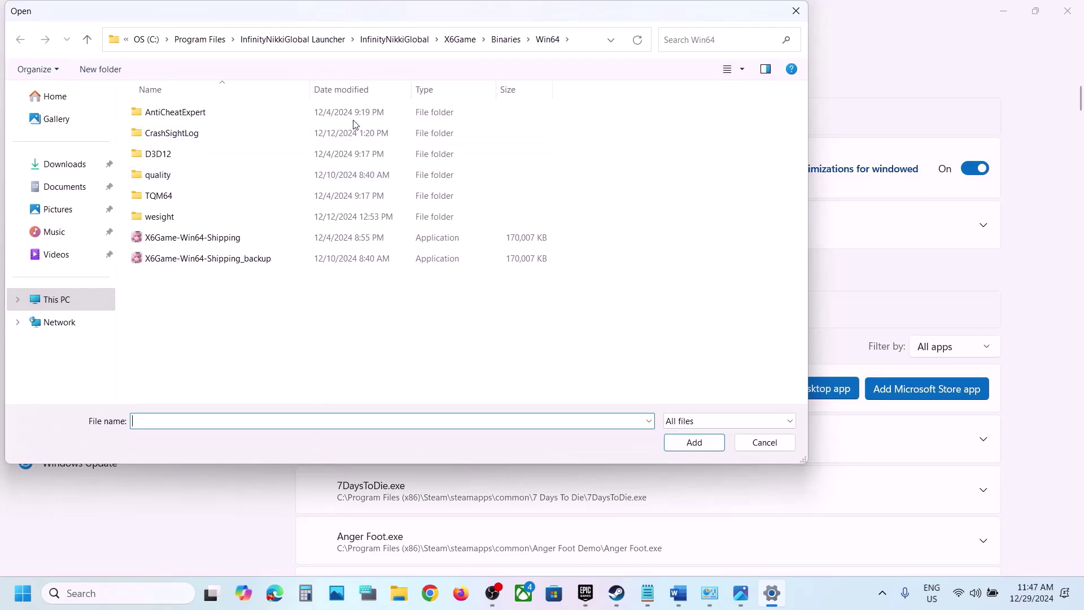
pyautogui.click(61, 295)
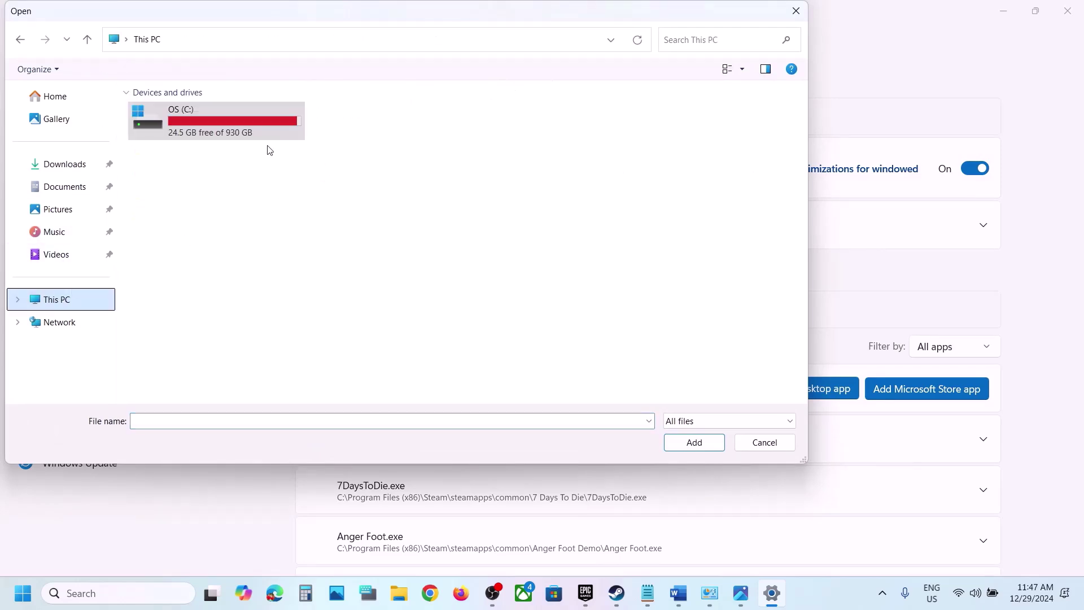
pyautogui.doubleClick(252, 135)
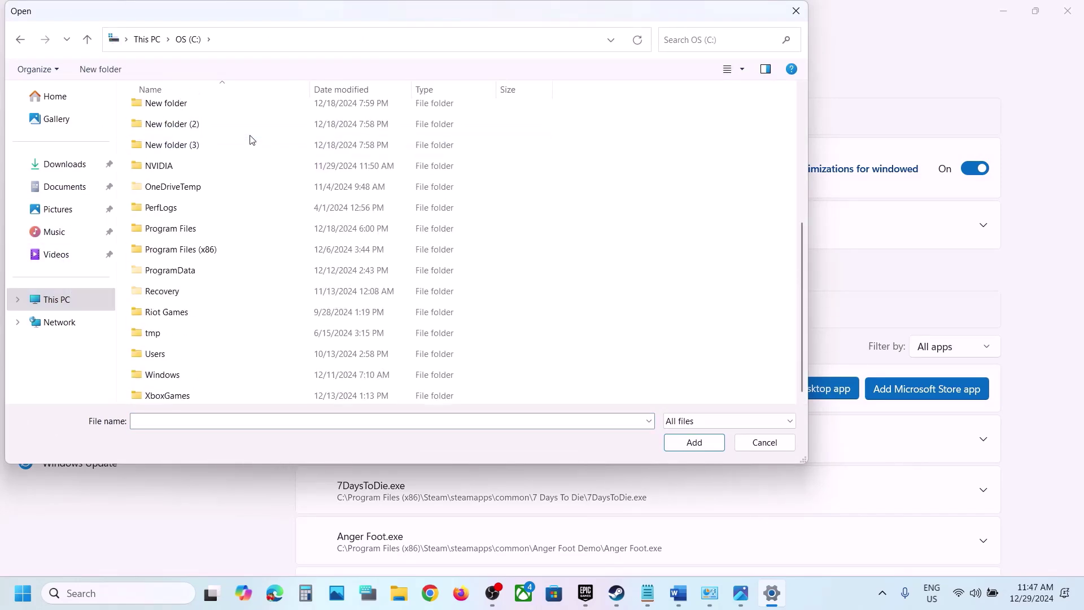
pyautogui.doubleClick(233, 259)
pyautogui.scroll(-10, 233, 259)
pyautogui.doubleClick(157, 123)
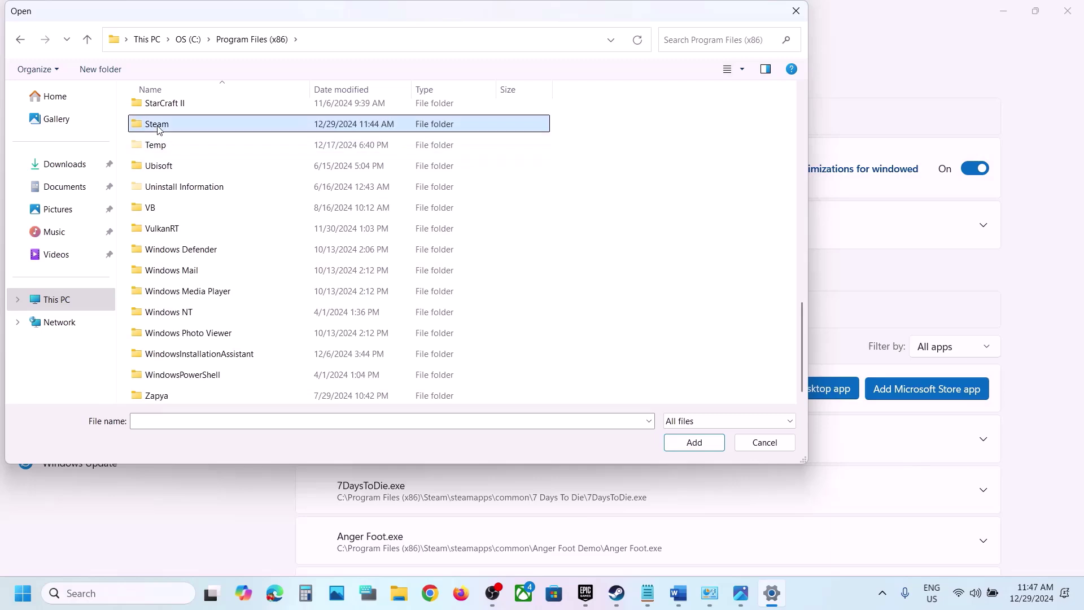
pyautogui.click(177, 188)
pyautogui.doubleClick(177, 188)
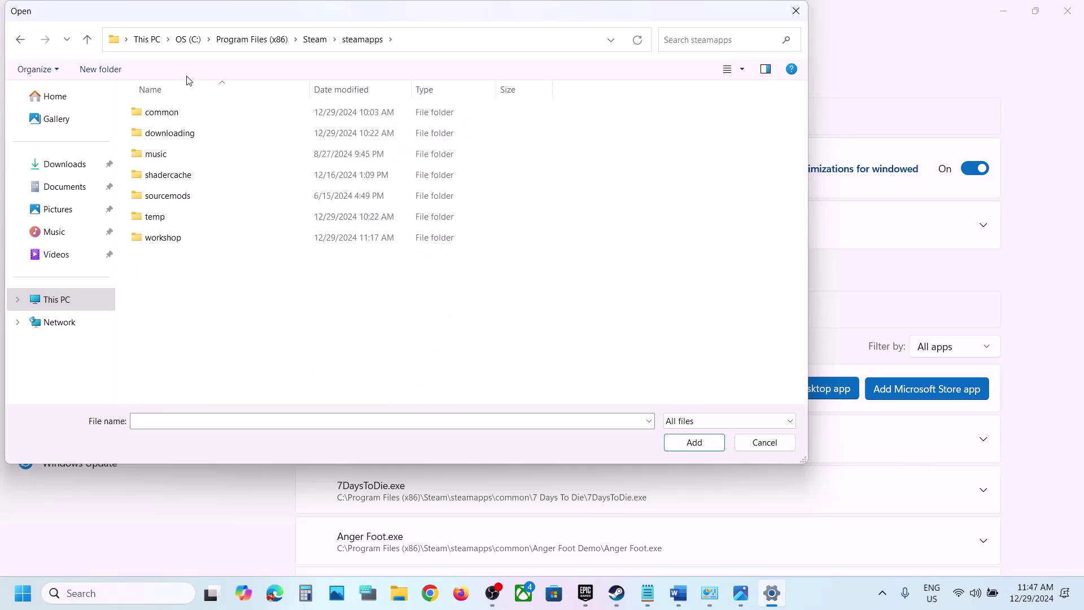
pyautogui.doubleClick(171, 116)
pyautogui.doubleClick(202, 134)
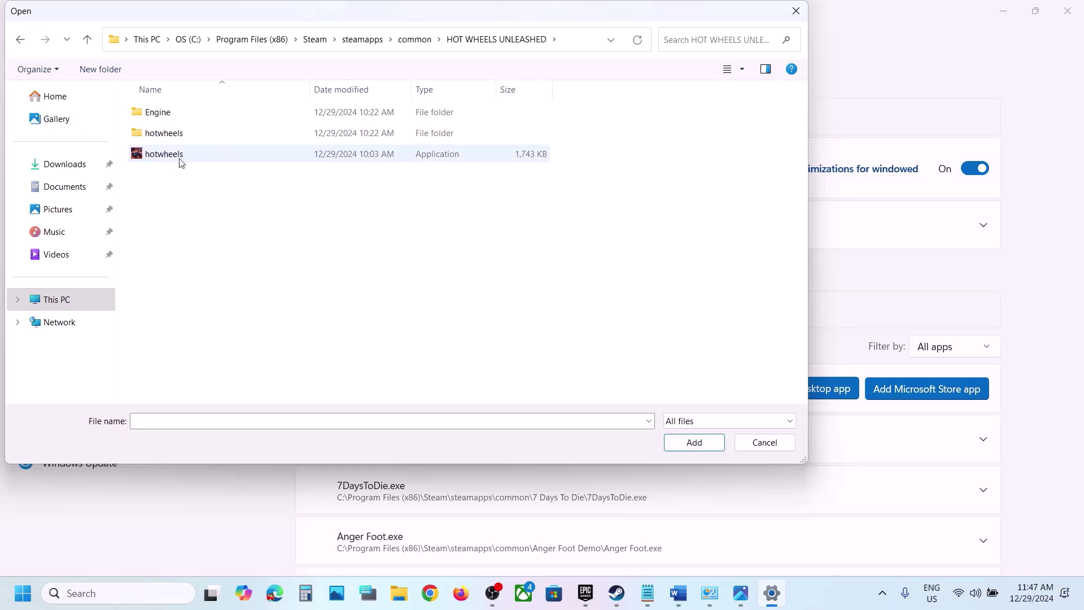
pyautogui.click(181, 163)
pyautogui.click(714, 447)
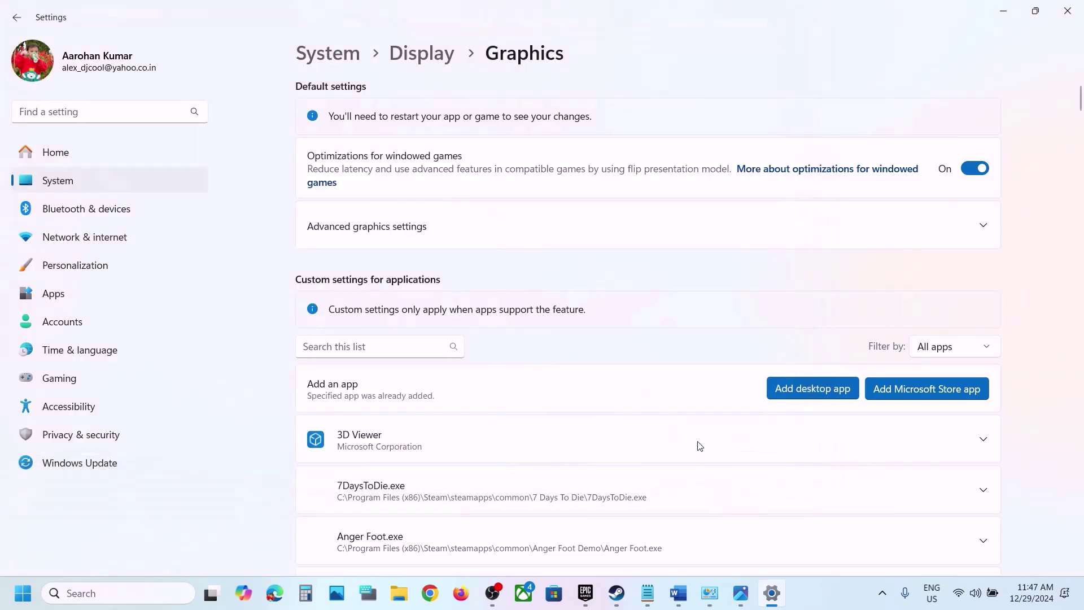
# Set the GPU preference of the HOT WHEELS UNLEASHED hotwheels.exe entry to High Performance (NVIDIA GeForce RTX 3050 Laptop GPU).
pyautogui.scroll(-5, 530, 446)
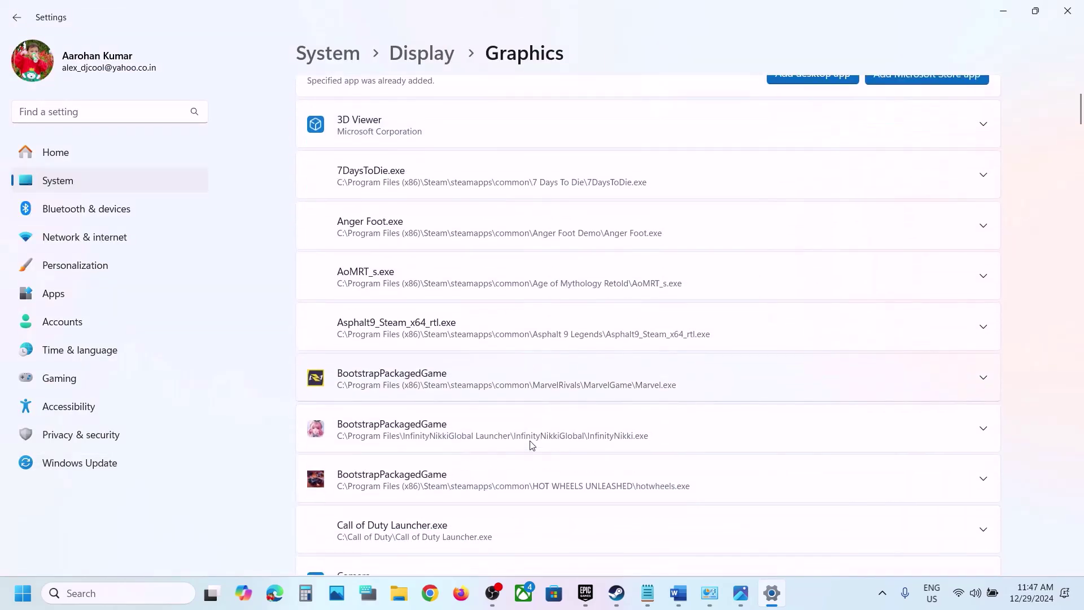
pyautogui.scroll(-1, 729, 457)
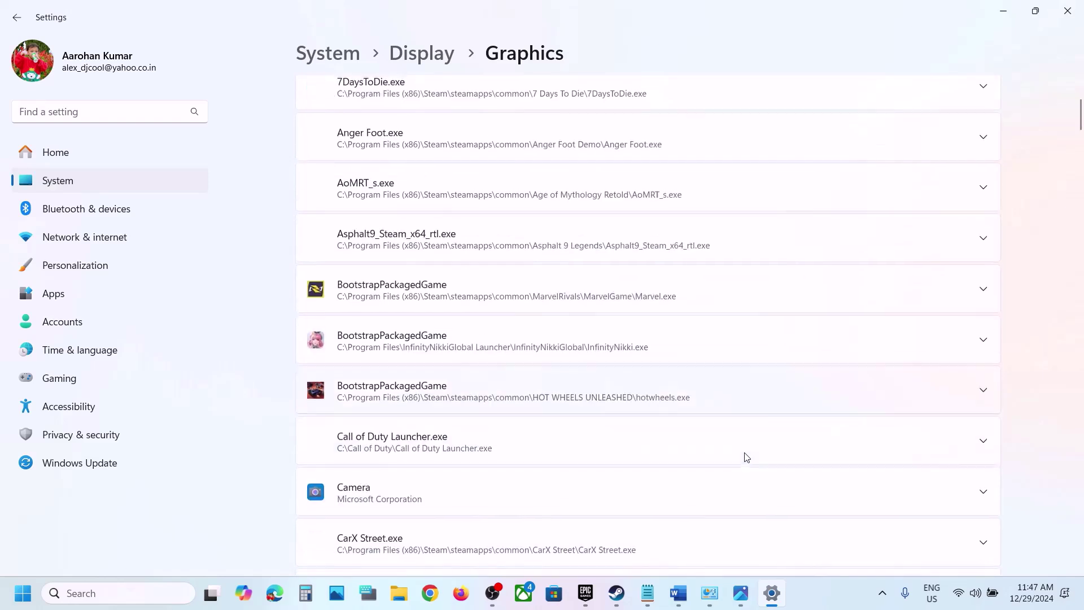
pyautogui.click(982, 392)
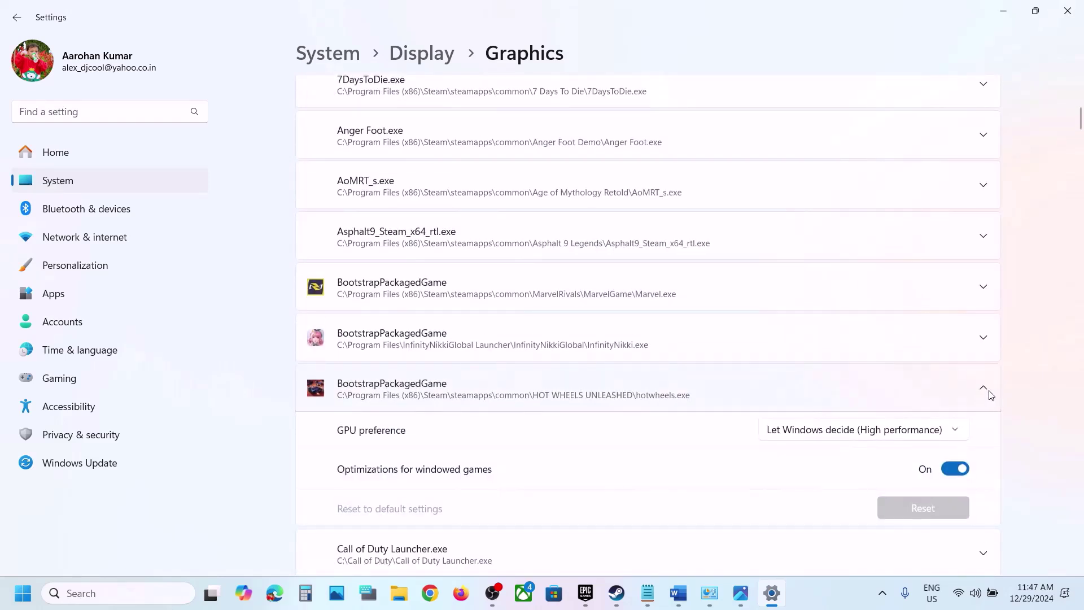
pyautogui.scroll(-1, 931, 434)
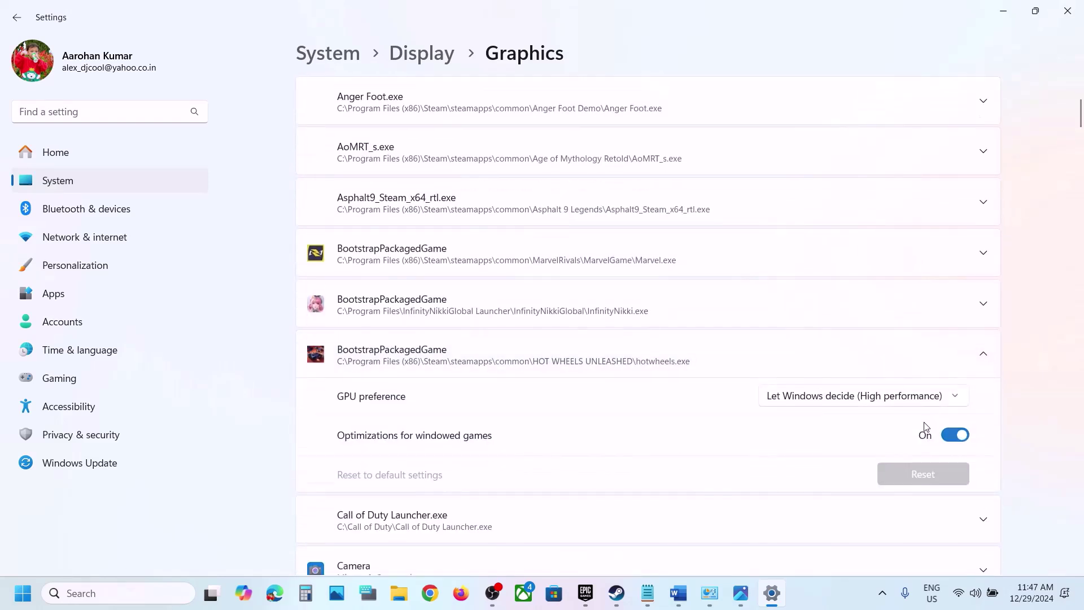
pyautogui.click(852, 397)
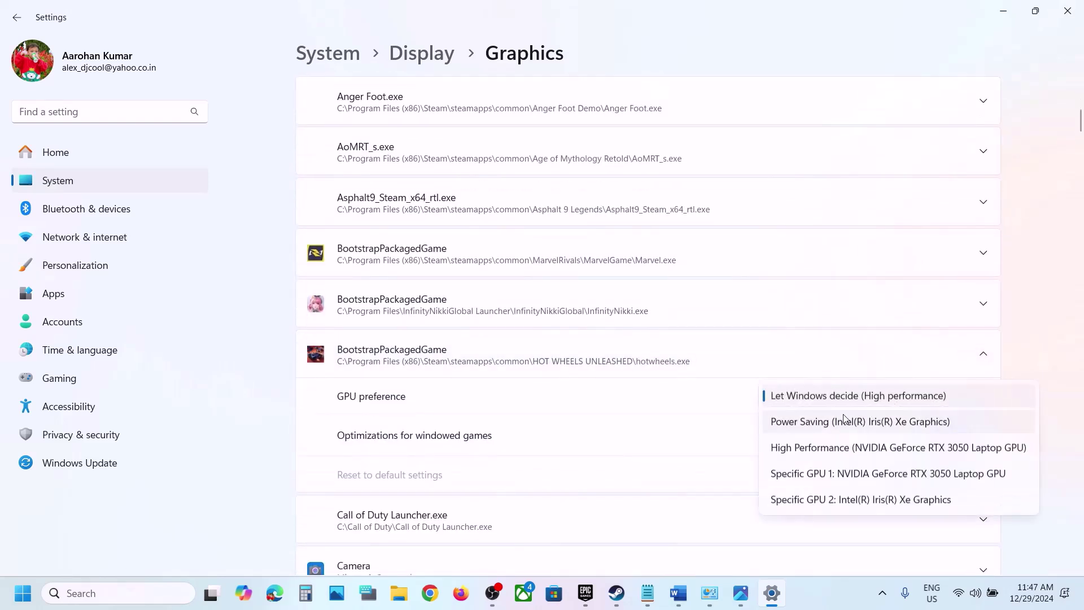
pyautogui.click(814, 449)
# Add hotwheels-Win64-Shipping from the game's hotwheels\Binaries\Win64 folder as another desktop app in the custom graphics settings.
pyautogui.scroll(15, 491, 305)
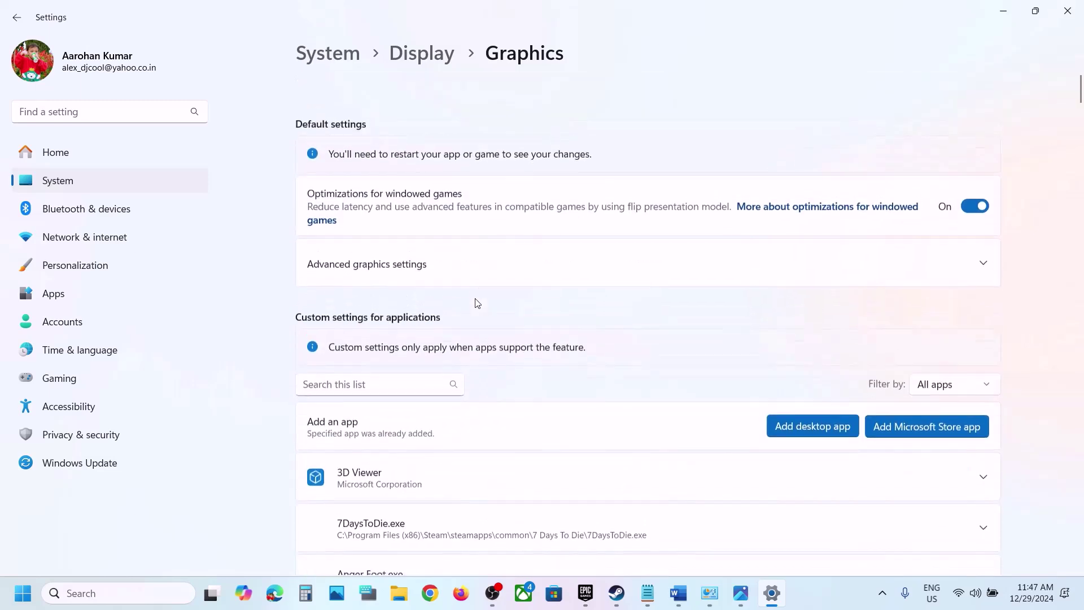
pyautogui.scroll(-1, 476, 302)
pyautogui.click(813, 397)
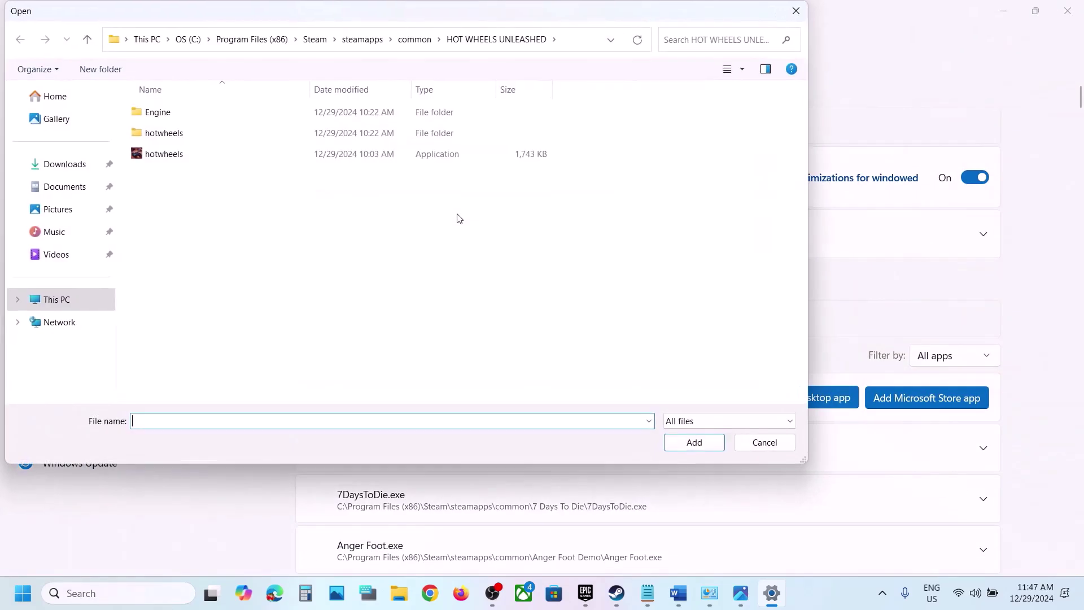
pyautogui.doubleClick(182, 131)
pyautogui.doubleClick(179, 113)
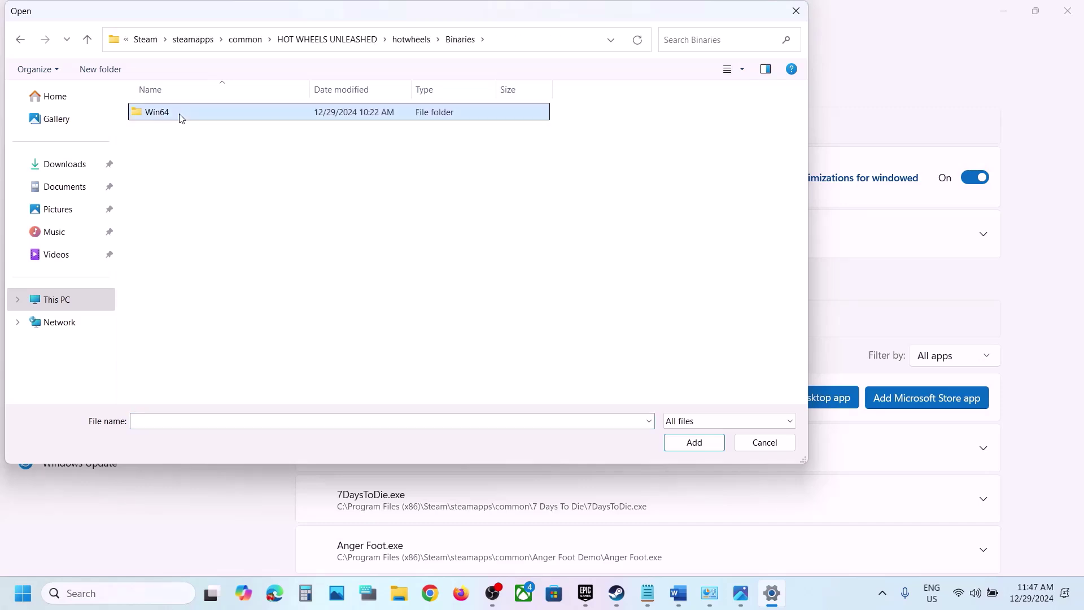
pyautogui.doubleClick(180, 116)
pyautogui.click(222, 120)
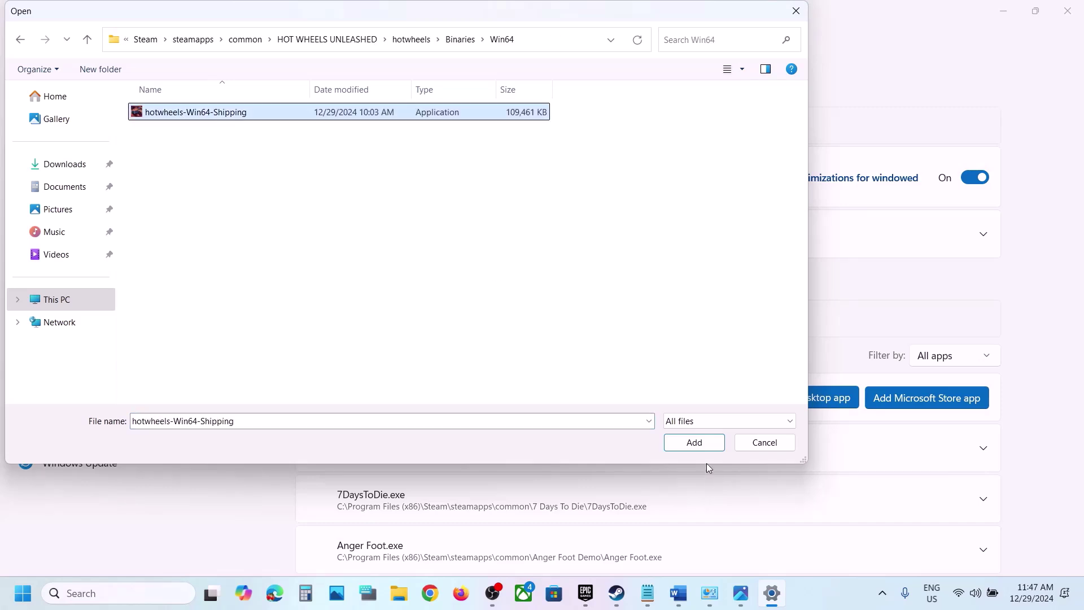
pyautogui.click(702, 443)
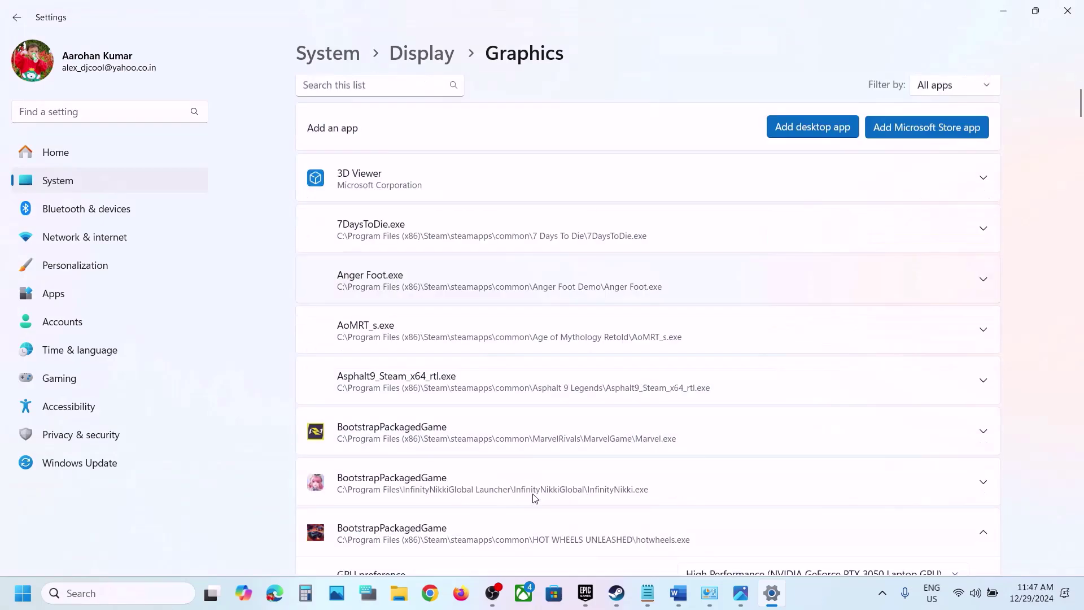
# Set the GPU preference of the hotwheels-Win64-Shipping.exe entry to High Performance (NVIDIA GeForce RTX 3050 Laptop GPU).
pyautogui.scroll(-5, 534, 498)
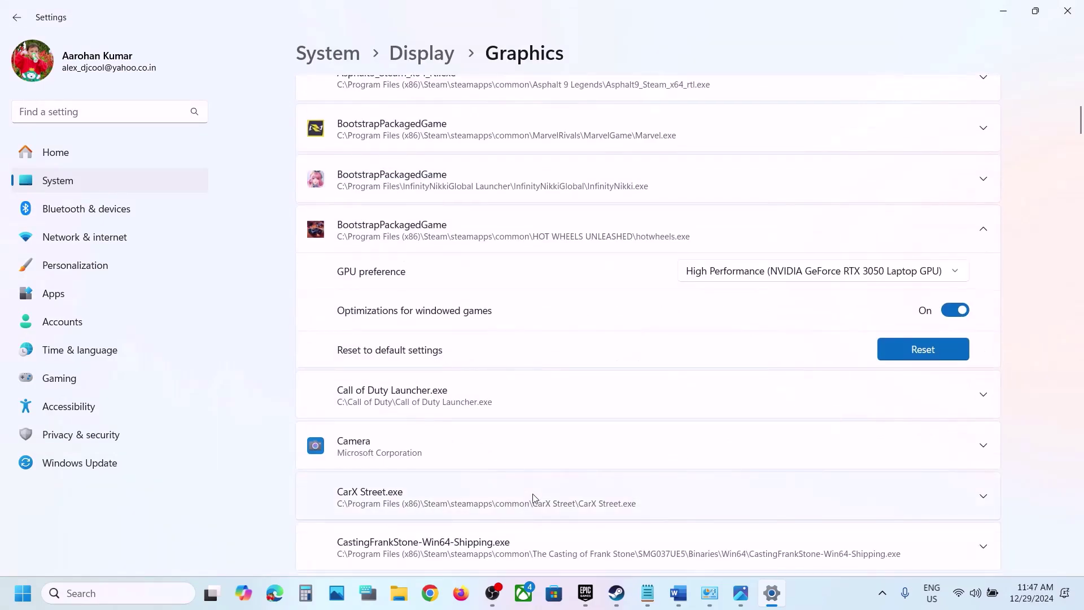
pyautogui.scroll(-18, 534, 498)
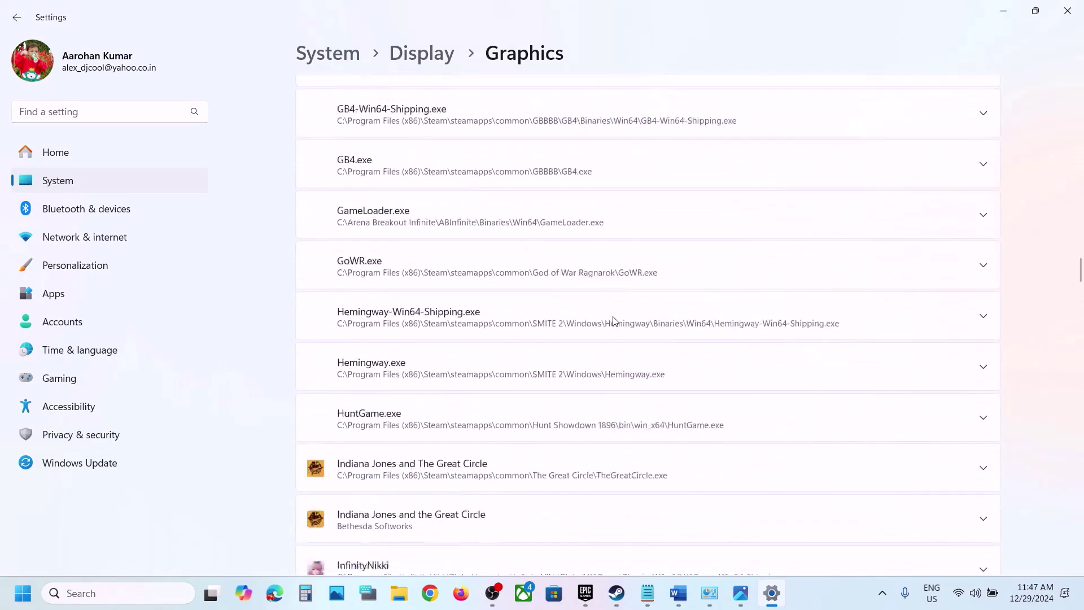
pyautogui.scroll(-18, 615, 321)
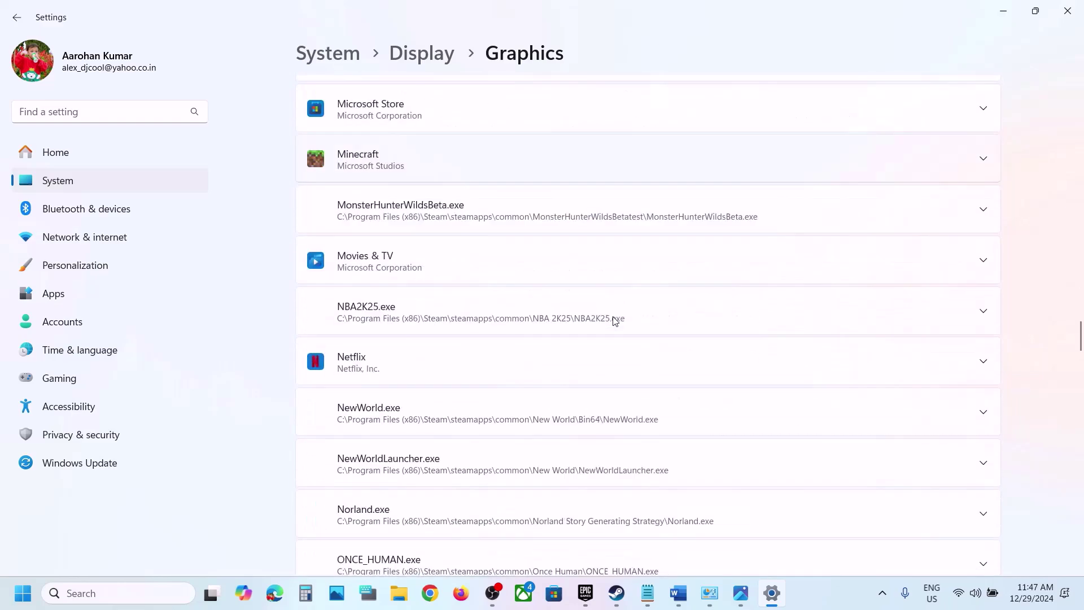
pyautogui.scroll(-15, 615, 320)
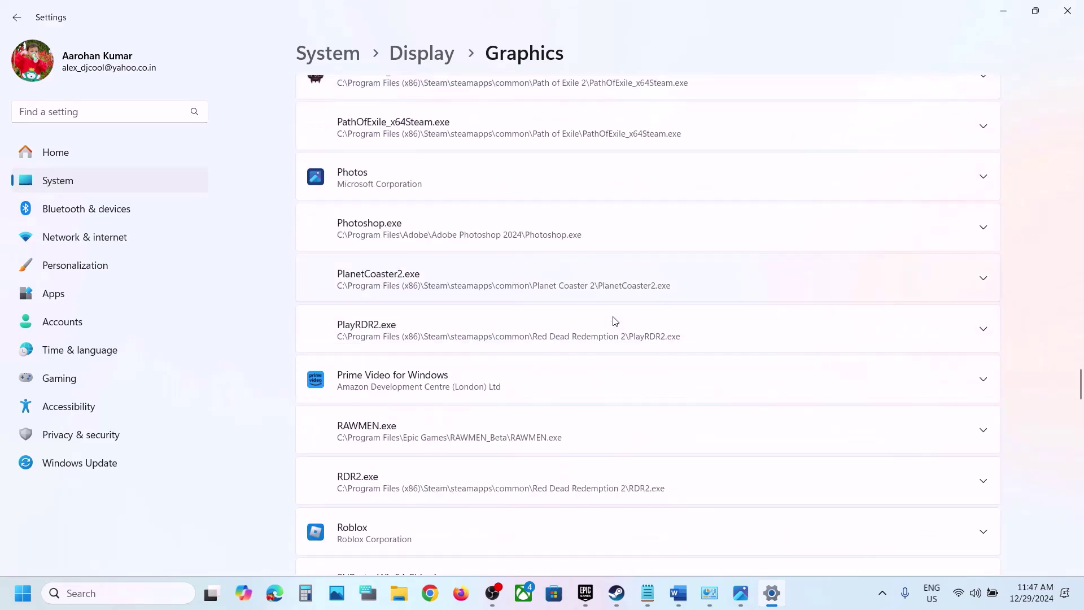
pyautogui.scroll(-3, 615, 321)
pyautogui.scroll(20, 615, 321)
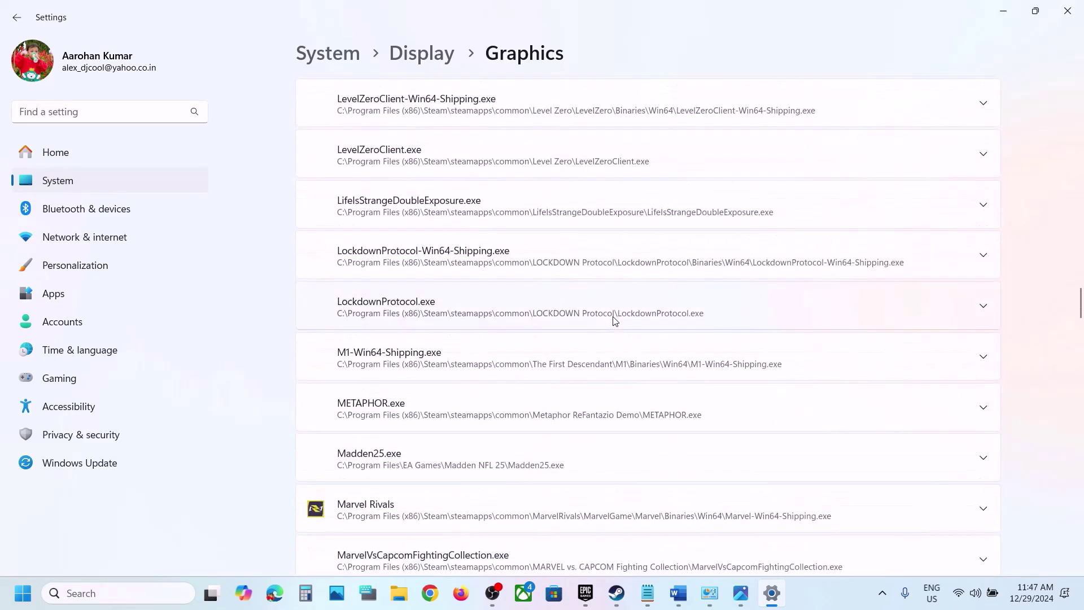
pyautogui.scroll(12, 615, 321)
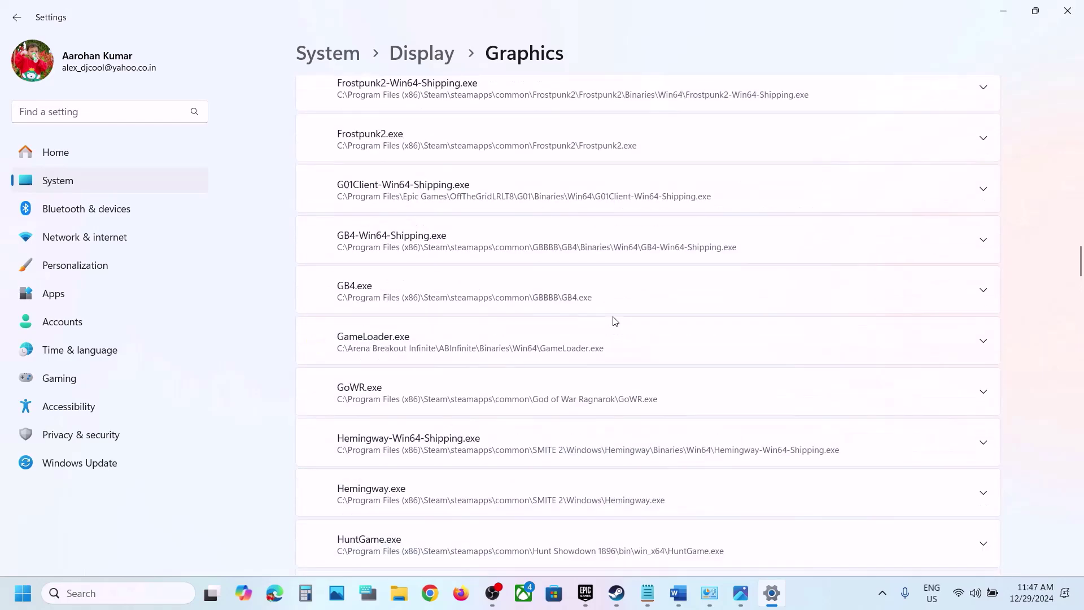
pyautogui.scroll(-3, 615, 321)
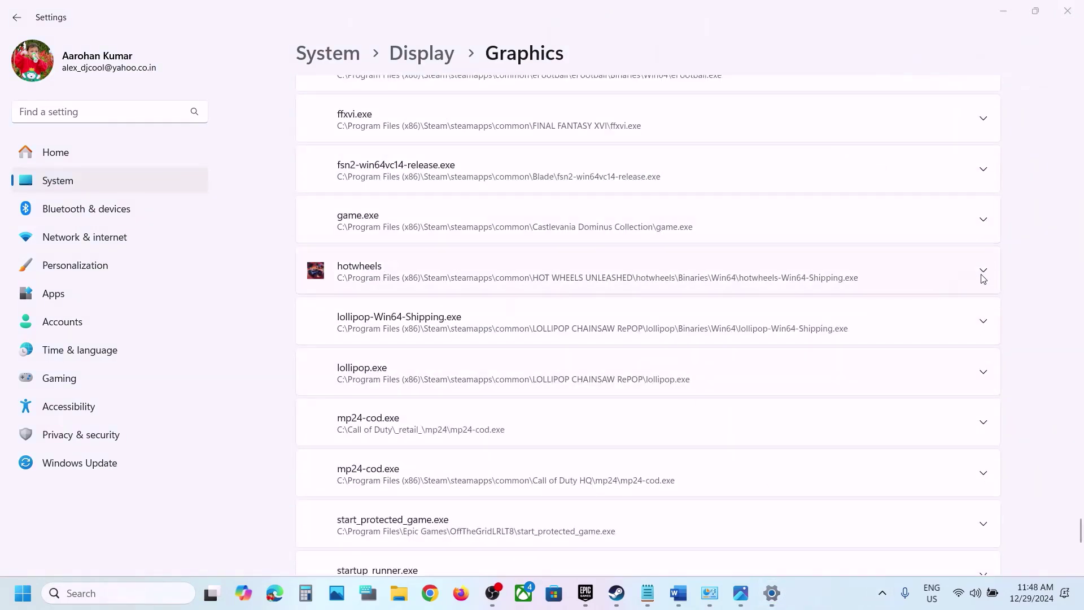
pyautogui.click(984, 271)
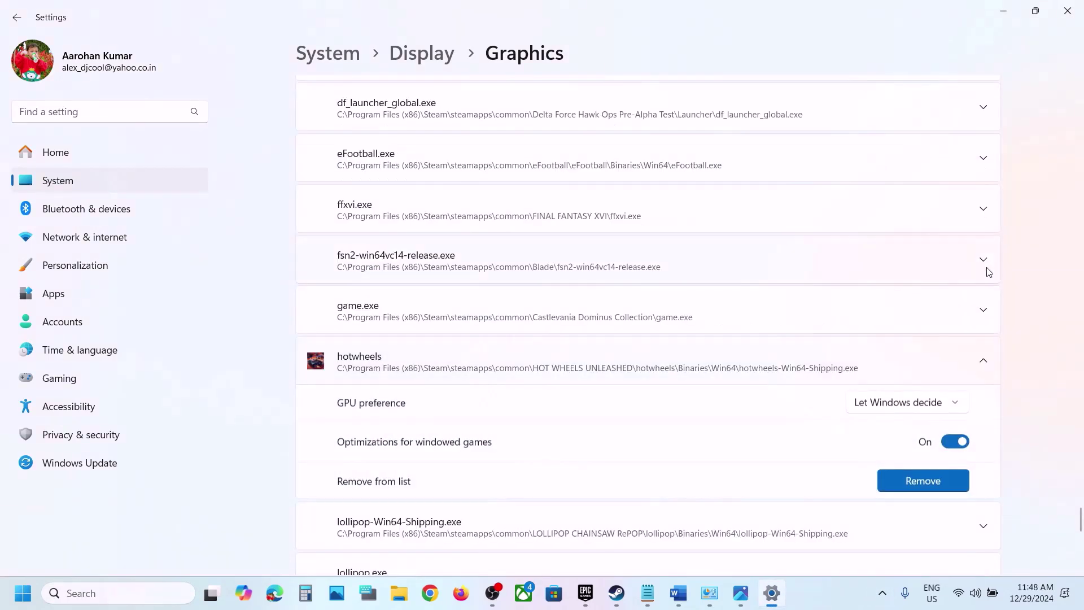
pyautogui.click(923, 407)
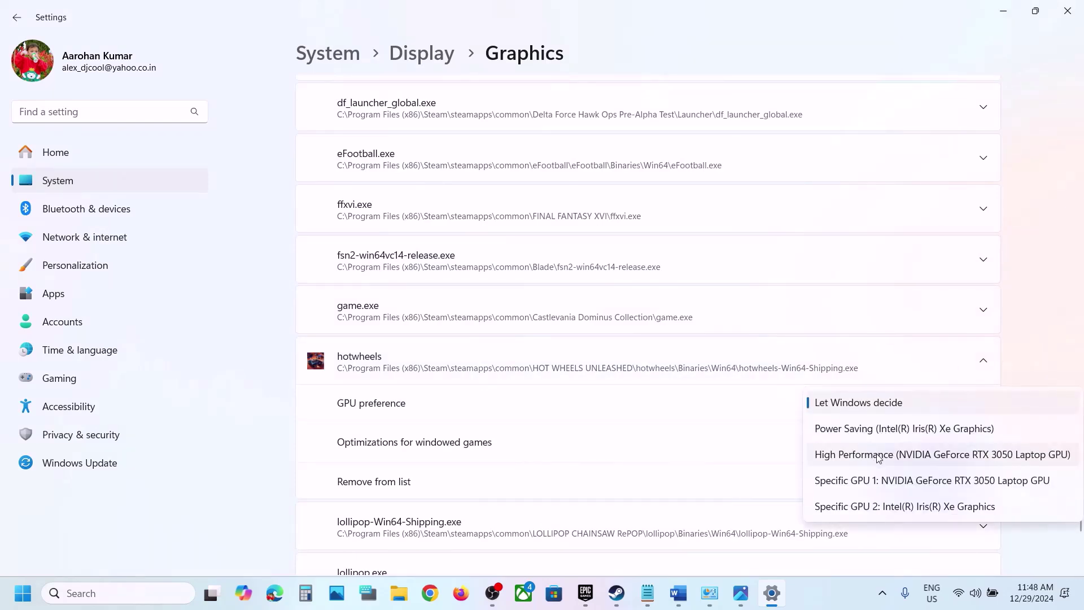
pyautogui.click(879, 456)
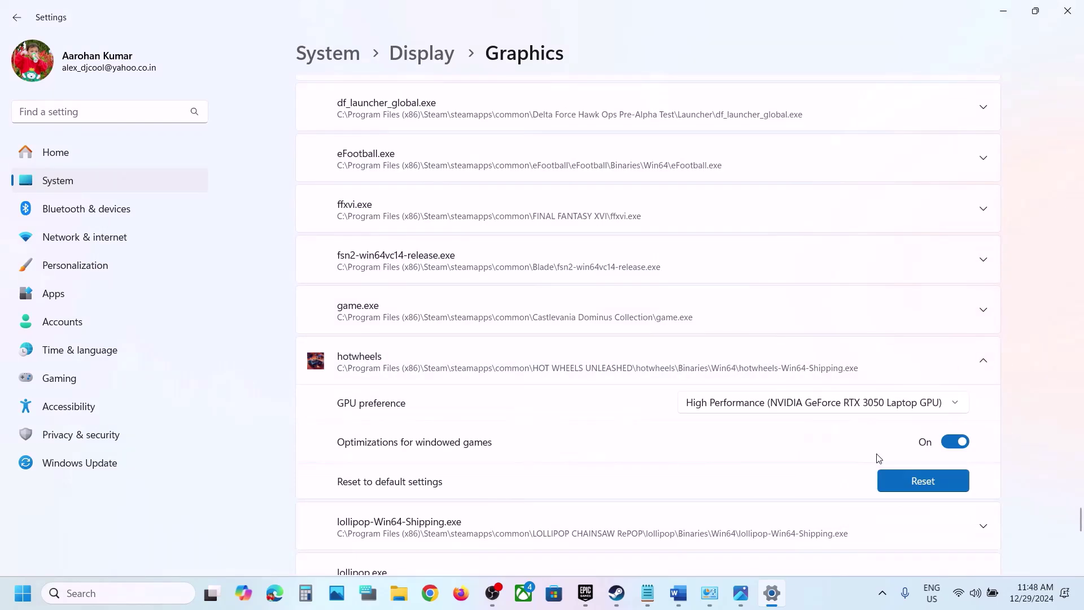
# Switch to the Word notes and highlight the Step 5 instruction "Run the game from the game installation folder".
pyautogui.click(678, 593)
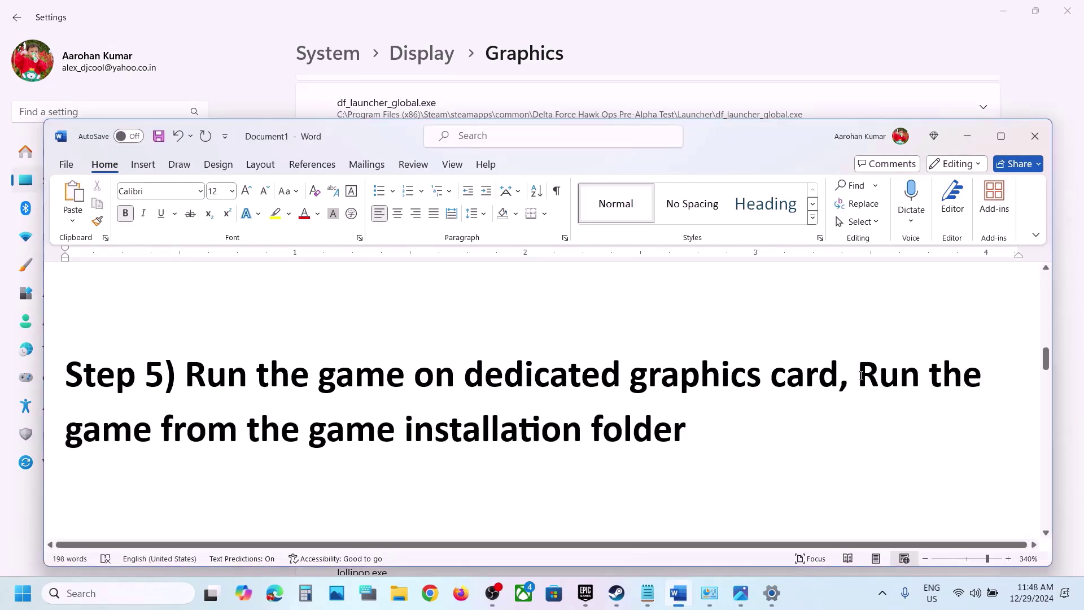
pyautogui.moveTo(861, 376); pyautogui.dragTo(638, 415)
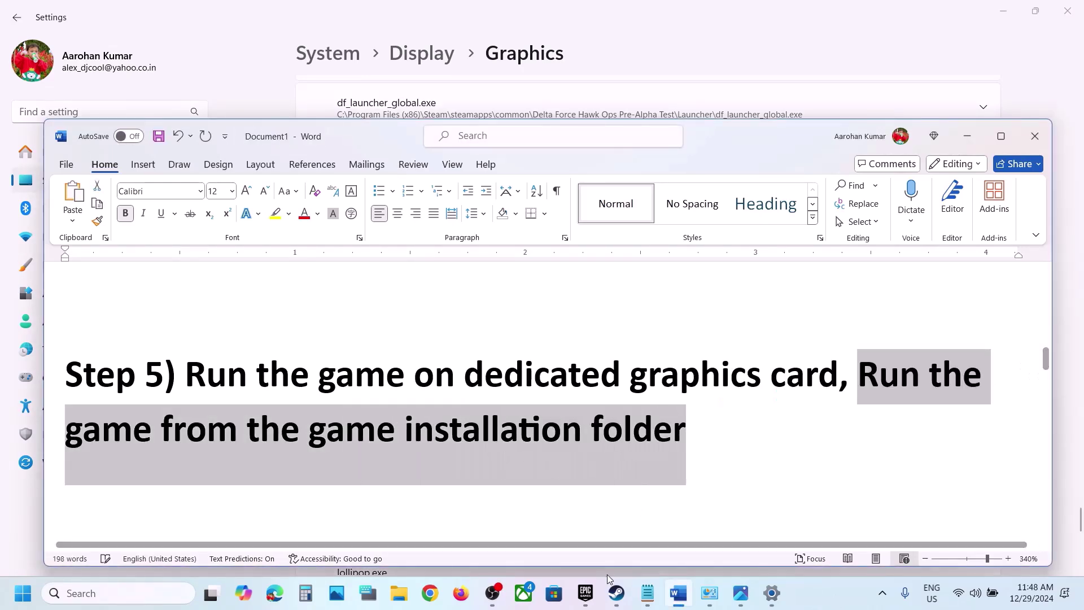
pyautogui.click(677, 413)
# Switch to Steam, browse the local files of HOT WHEELS UNLEASHED and open the hotwheels\Binaries\Win64 folder.
pyautogui.click(617, 593)
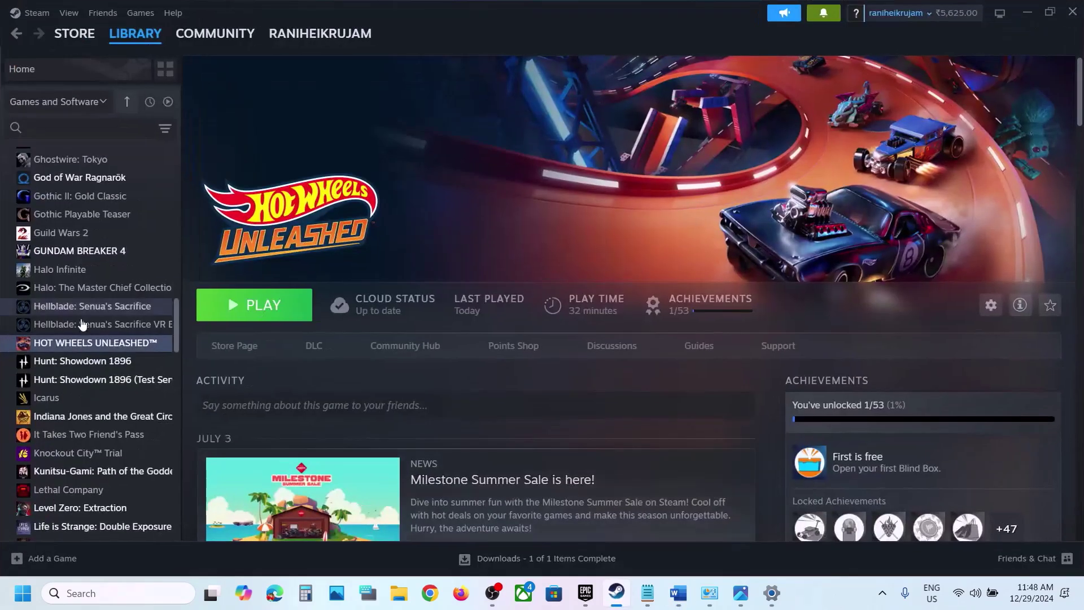
pyautogui.rightClick(62, 341)
pyautogui.moveTo(93, 427)
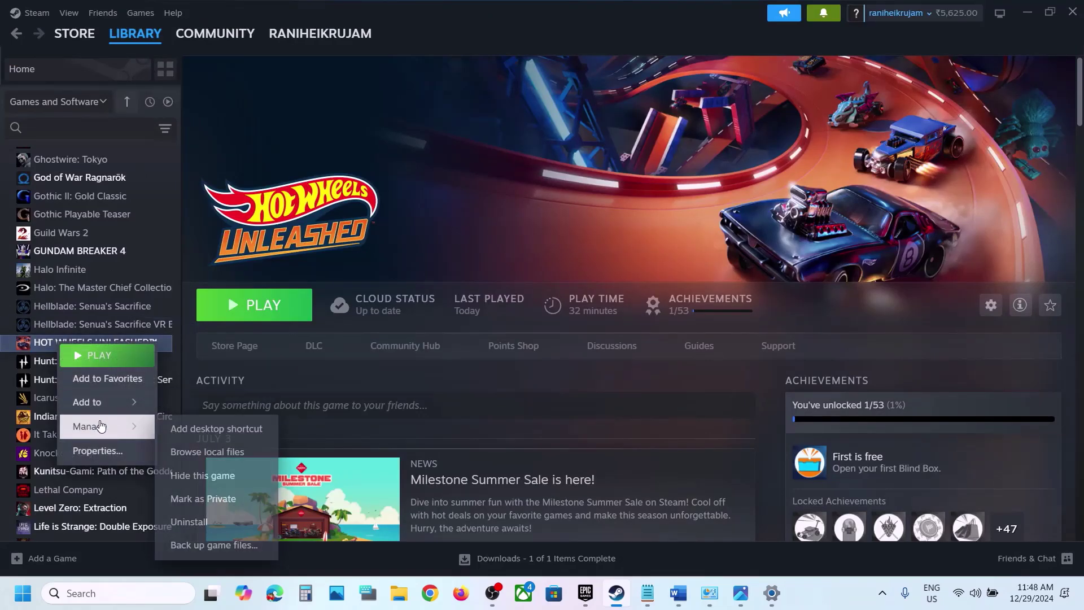
pyautogui.click(244, 452)
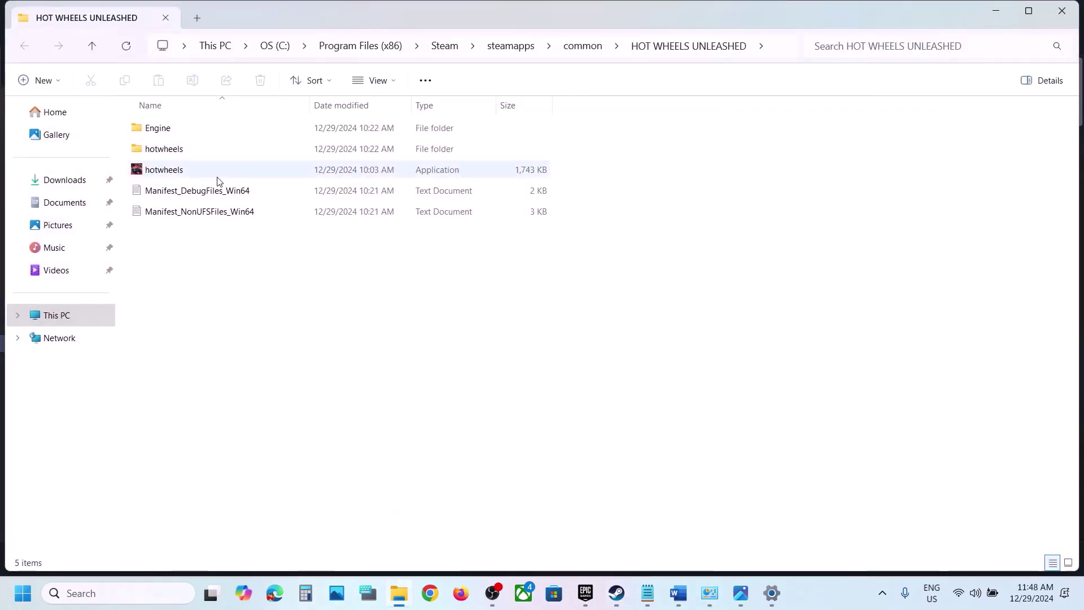
pyautogui.doubleClick(174, 150)
pyautogui.doubleClick(188, 134)
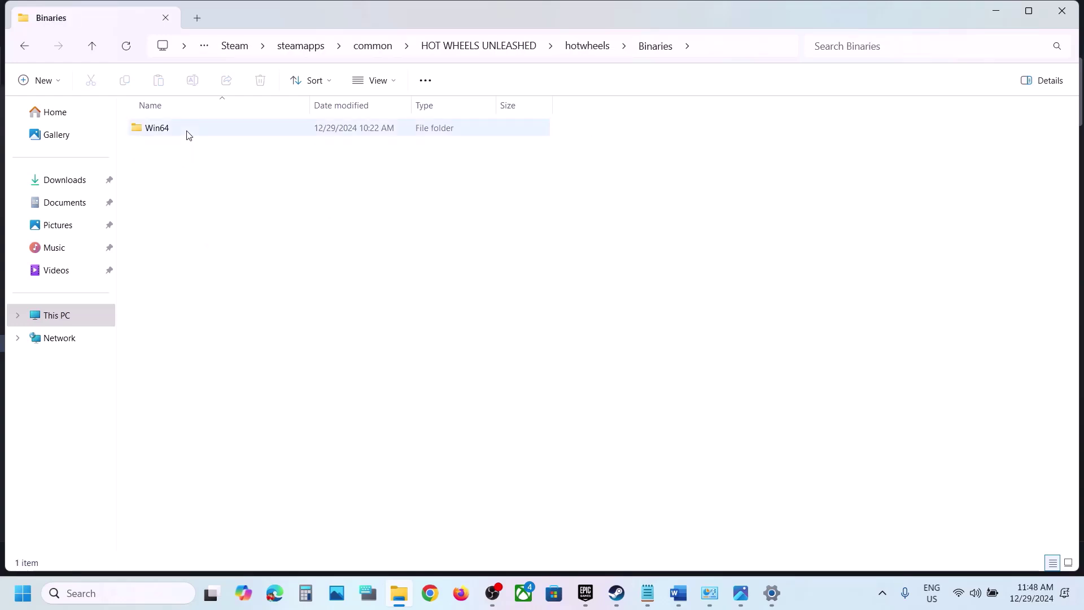
pyautogui.doubleClick(186, 134)
# Set the hotwheels-Win64-Shipping application to run as an administrator in its compatibility properties and save the change.
pyautogui.click(212, 157)
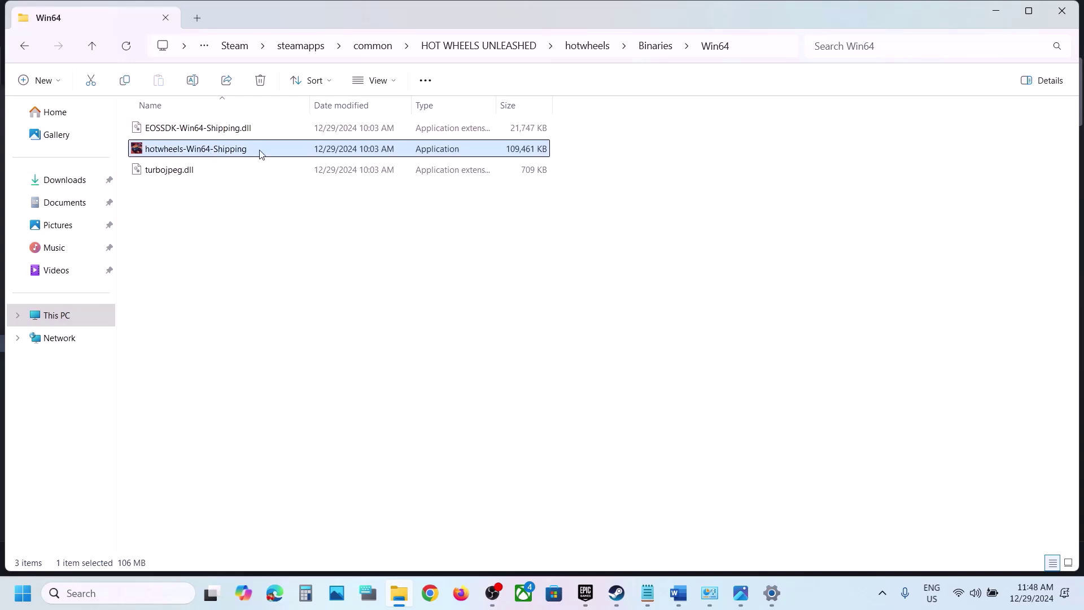
pyautogui.rightClick(249, 157)
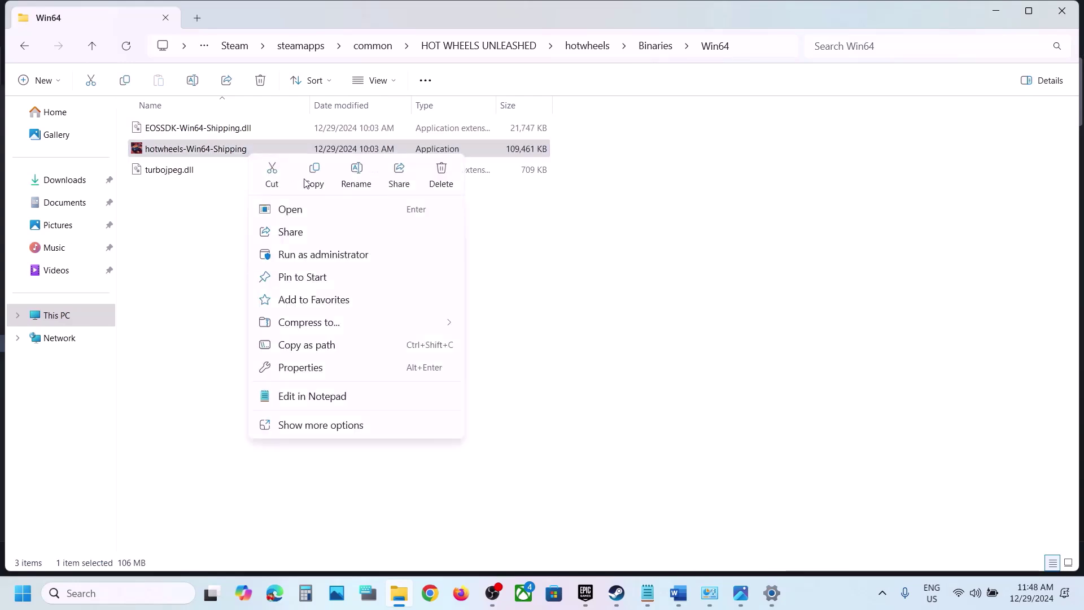
pyautogui.click(311, 376)
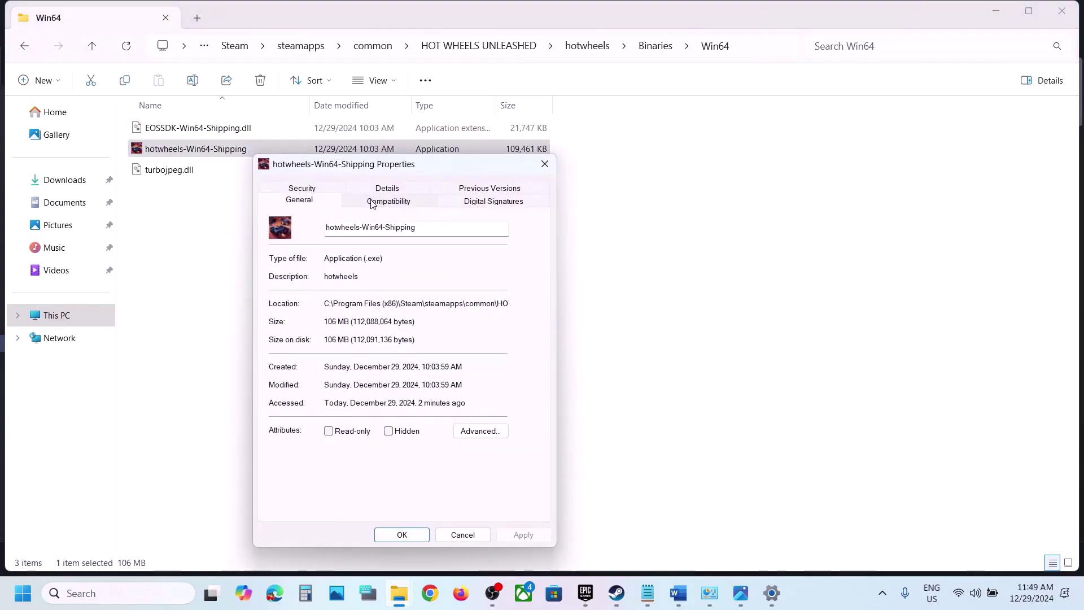
pyautogui.click(373, 203)
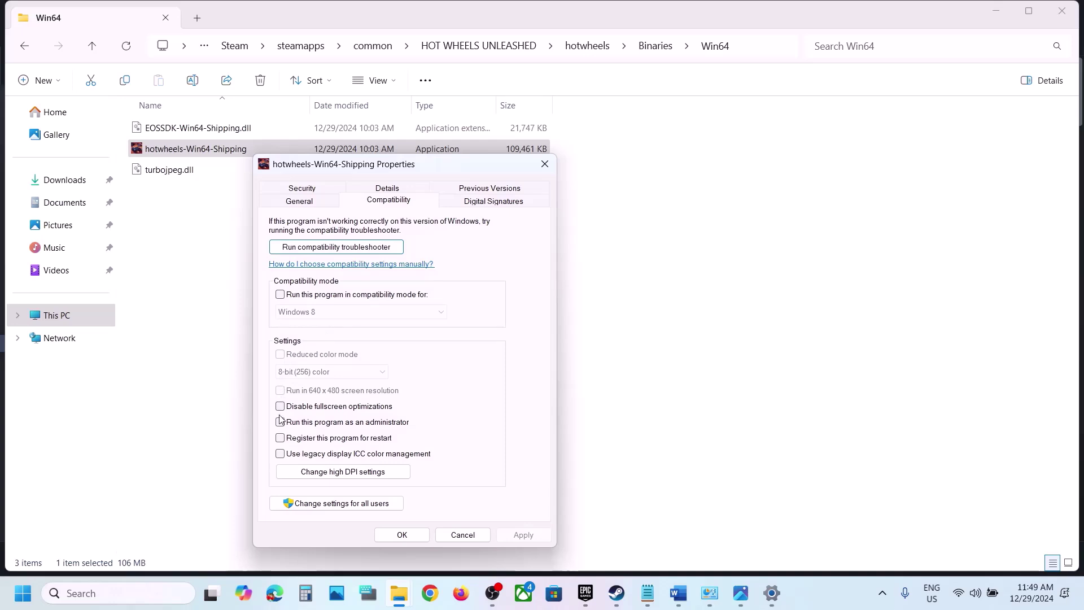
pyautogui.click(521, 535)
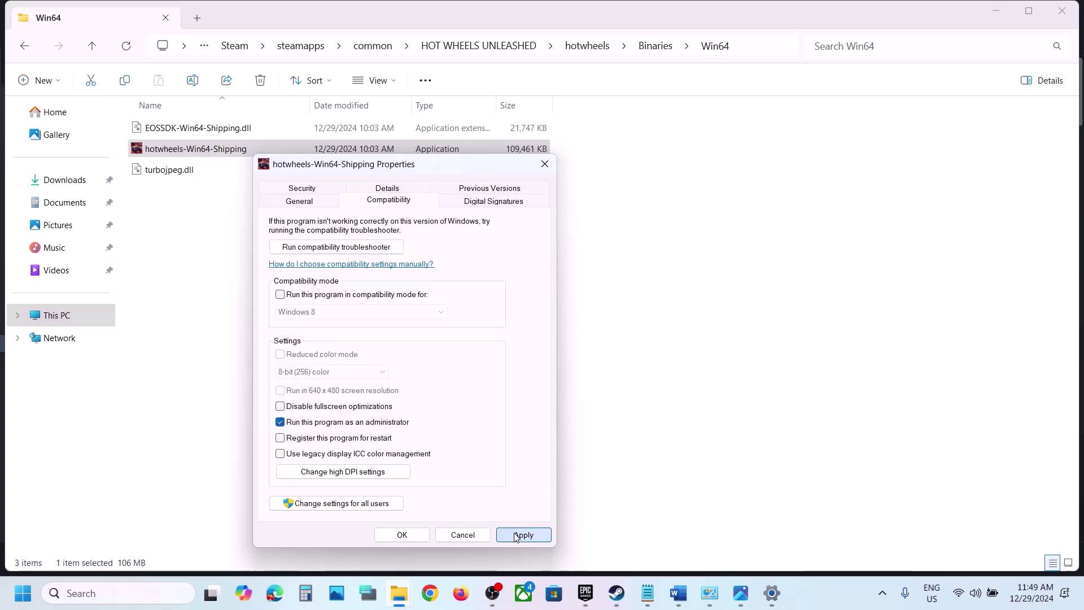
pyautogui.click(408, 540)
# Enable compatibility mode for Windows 8 in the properties of hotwheels-Win64-Shipping and apply it.
pyautogui.rightClick(203, 154)
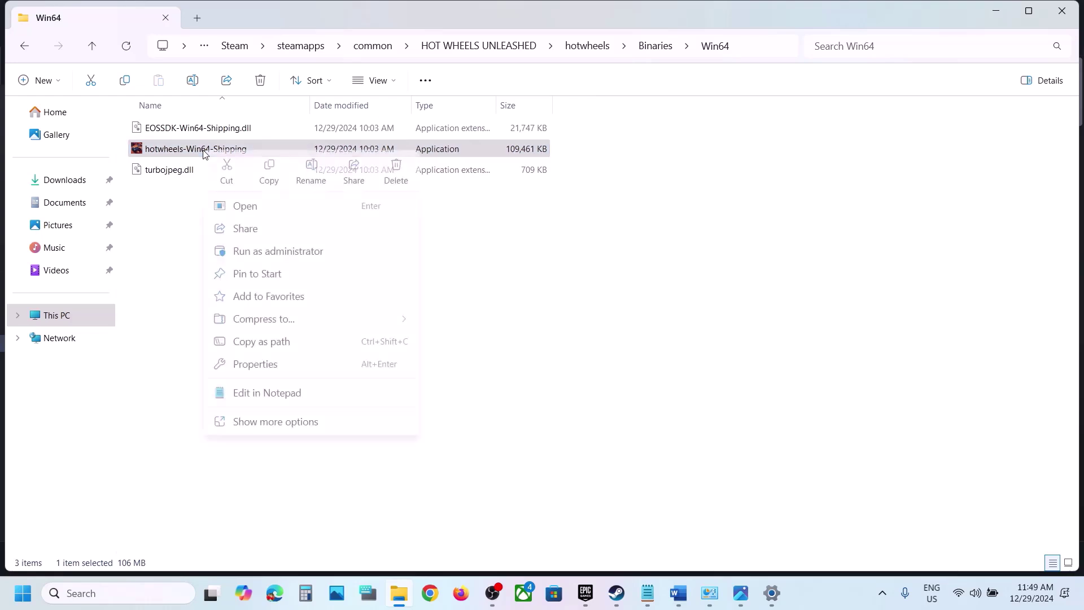
pyautogui.click(297, 366)
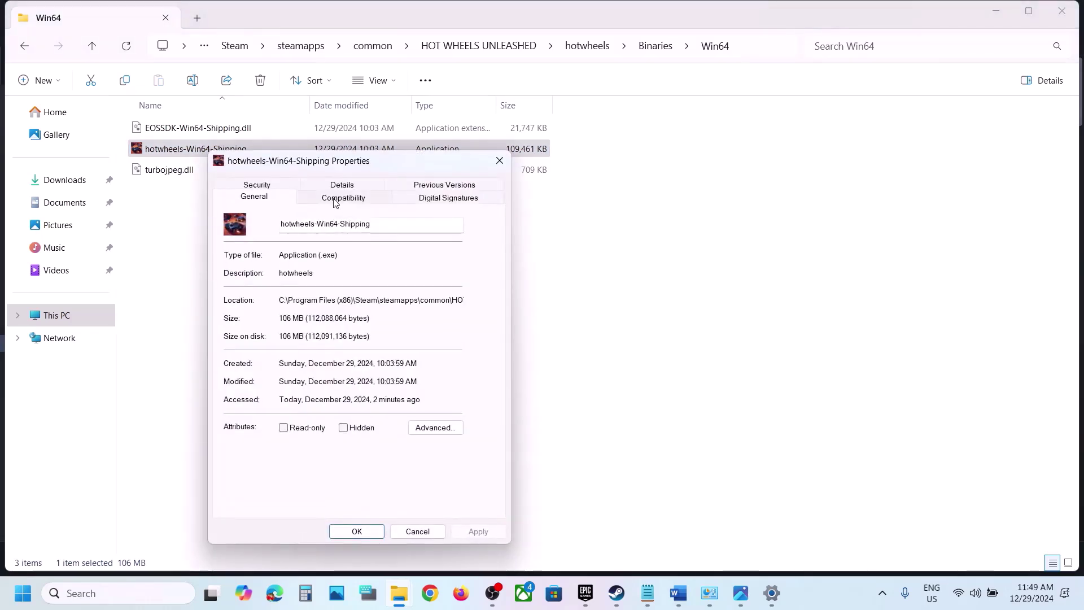
pyautogui.click(336, 201)
pyautogui.click(235, 291)
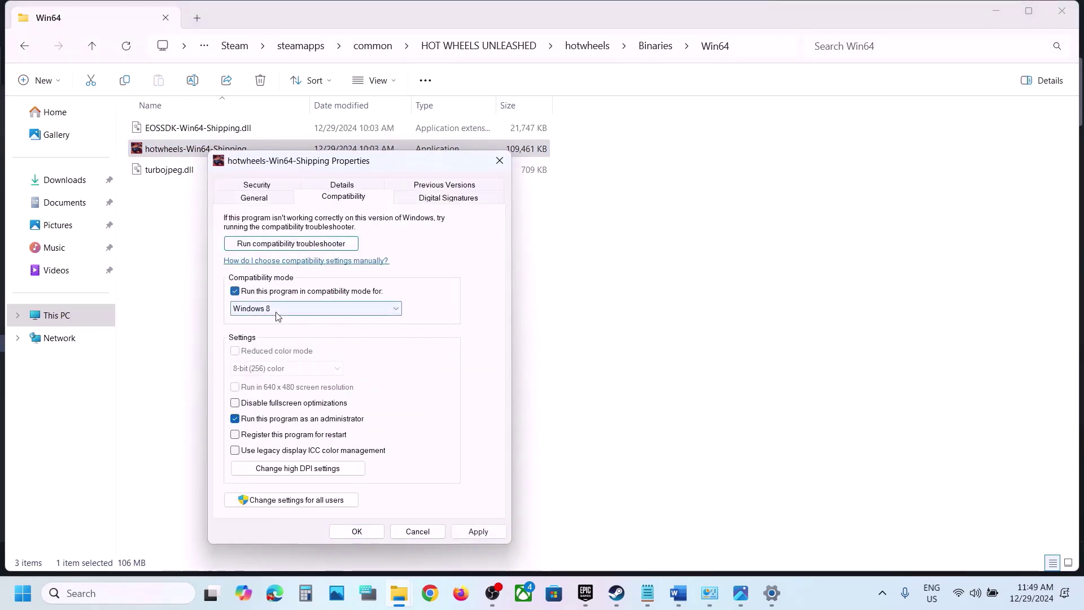
pyautogui.click(479, 531)
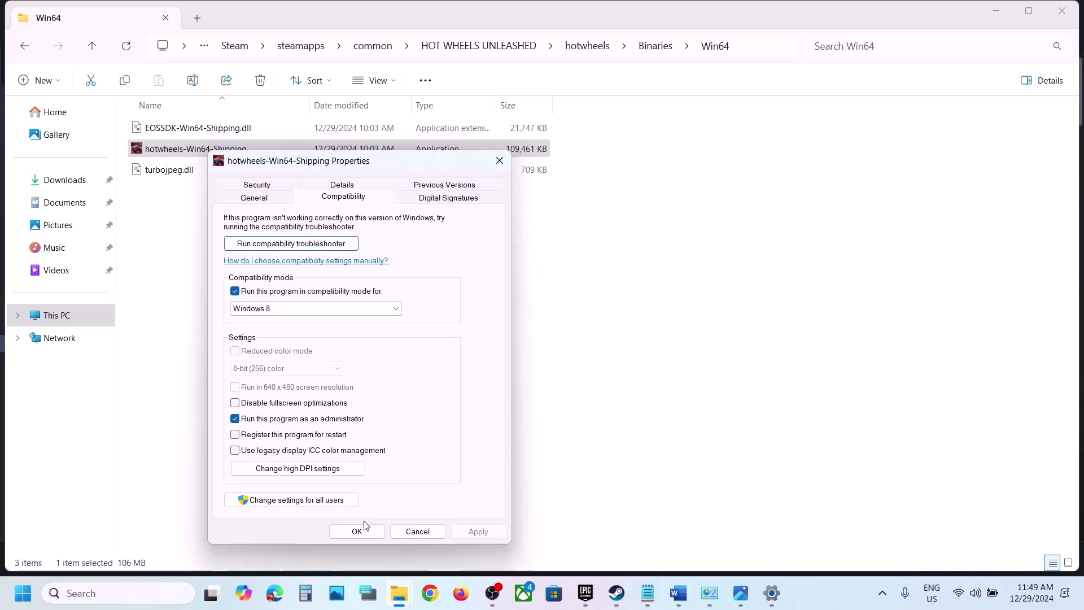
# Change the compatibility mode to Windows 7, disable fullscreen optimizations, and save the hotwheels-Win64-Shipping properties.
pyautogui.click(339, 311)
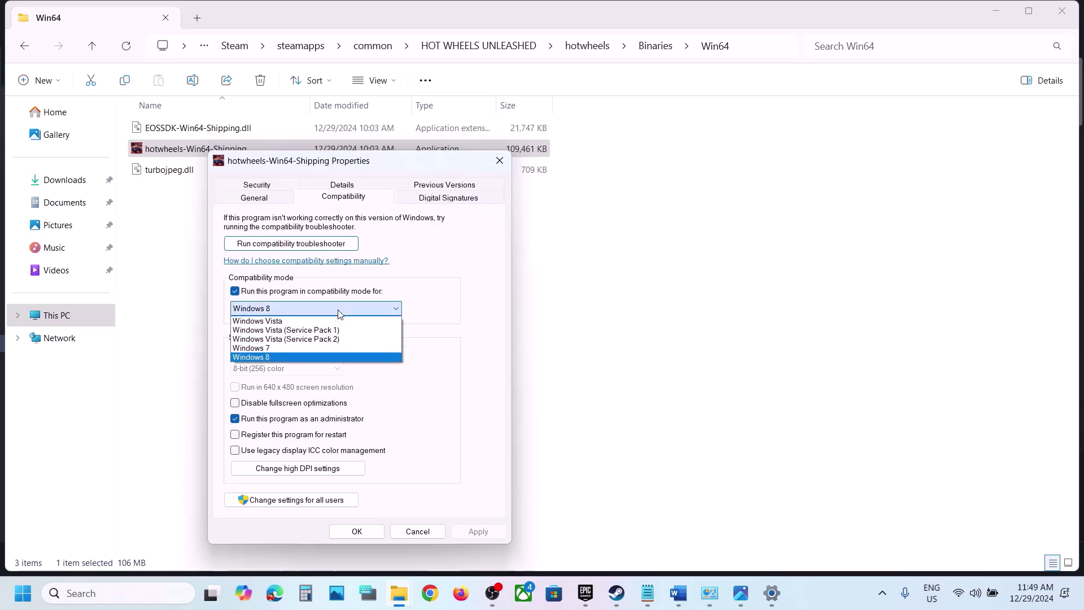
pyautogui.click(251, 347)
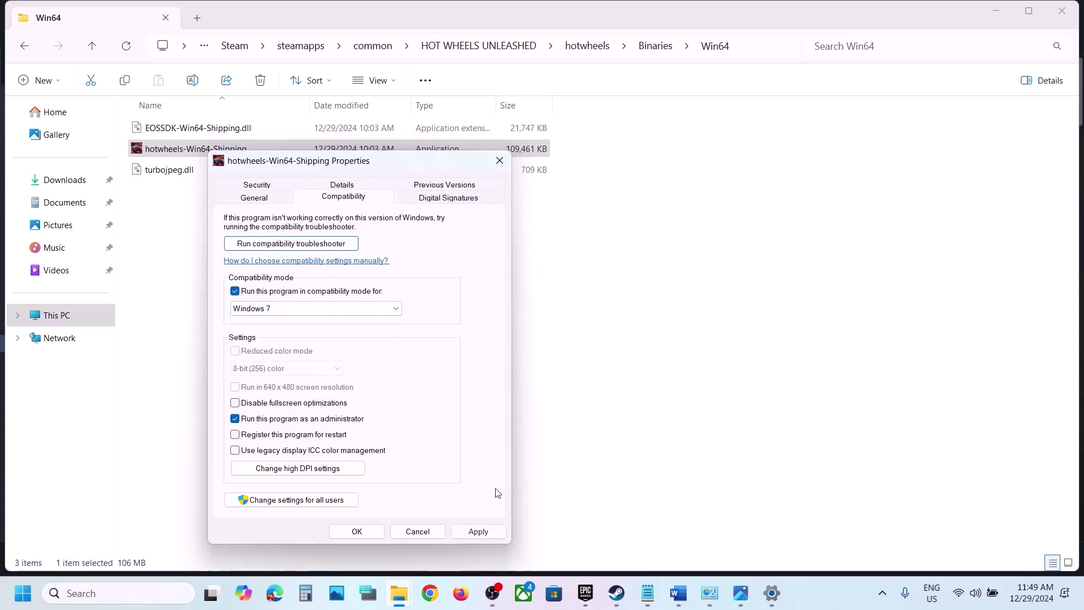
pyautogui.click(472, 532)
pyautogui.click(478, 532)
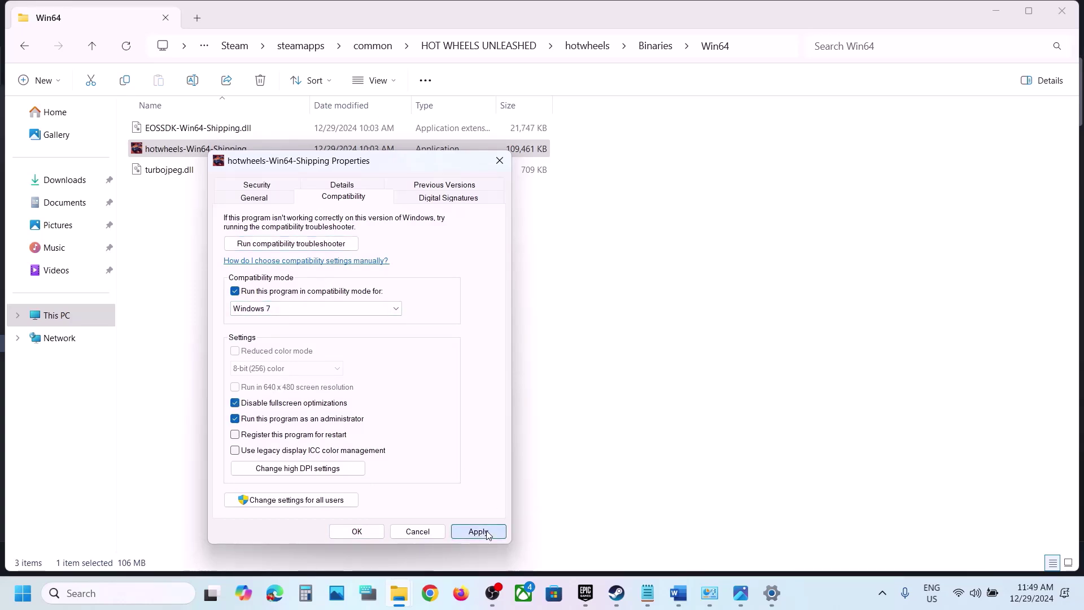
pyautogui.click(371, 534)
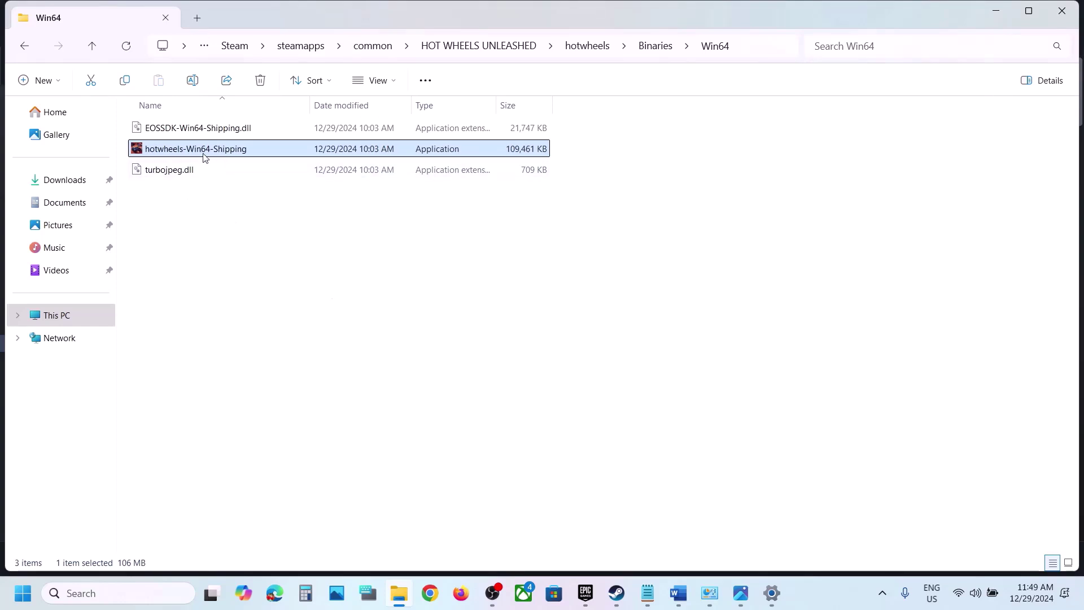
# Return to the main HOT WHEELS UNLEASHED folder and select the hotwheels application.
pyautogui.click(91, 46)
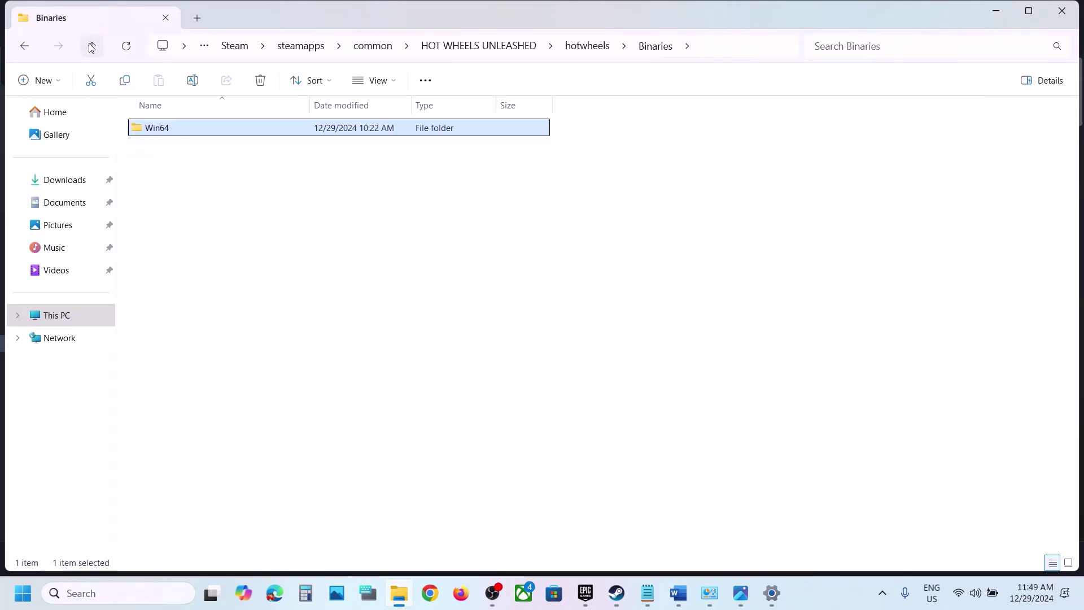
pyautogui.click(91, 46)
pyautogui.click(91, 45)
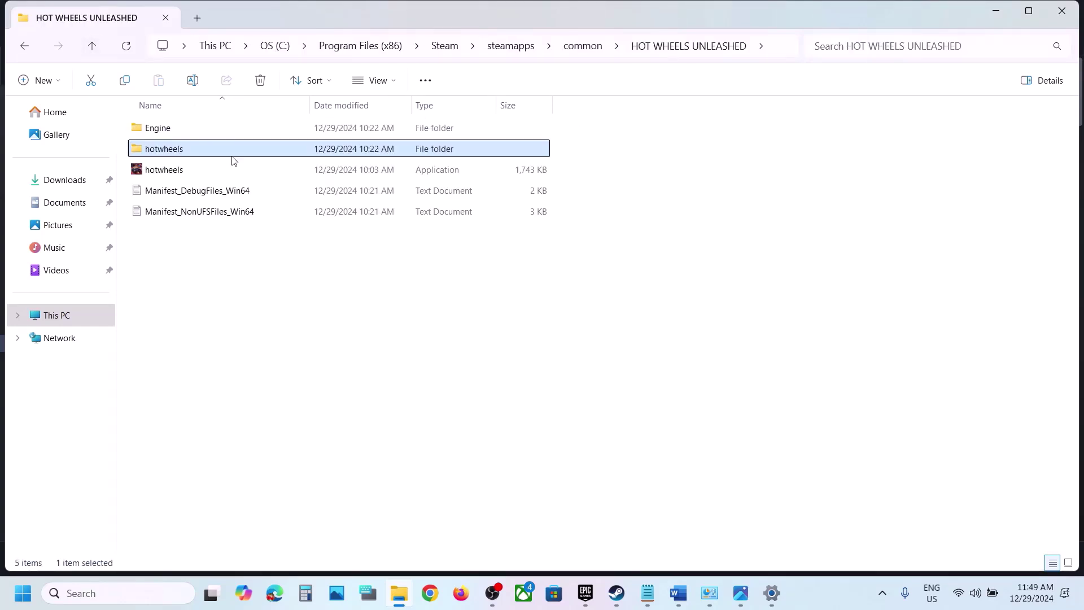
pyautogui.click(170, 175)
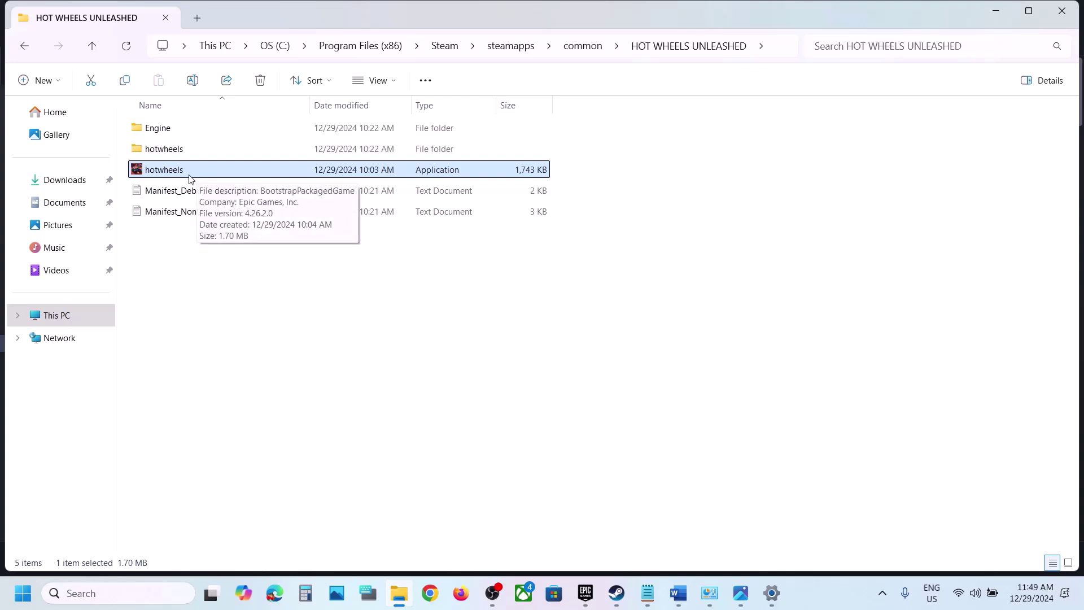
# Open the compatibility properties of hotwheels-Win64-Shipping in the game's hotwheels\Binaries\Win64 folder.
pyautogui.doubleClick(175, 151)
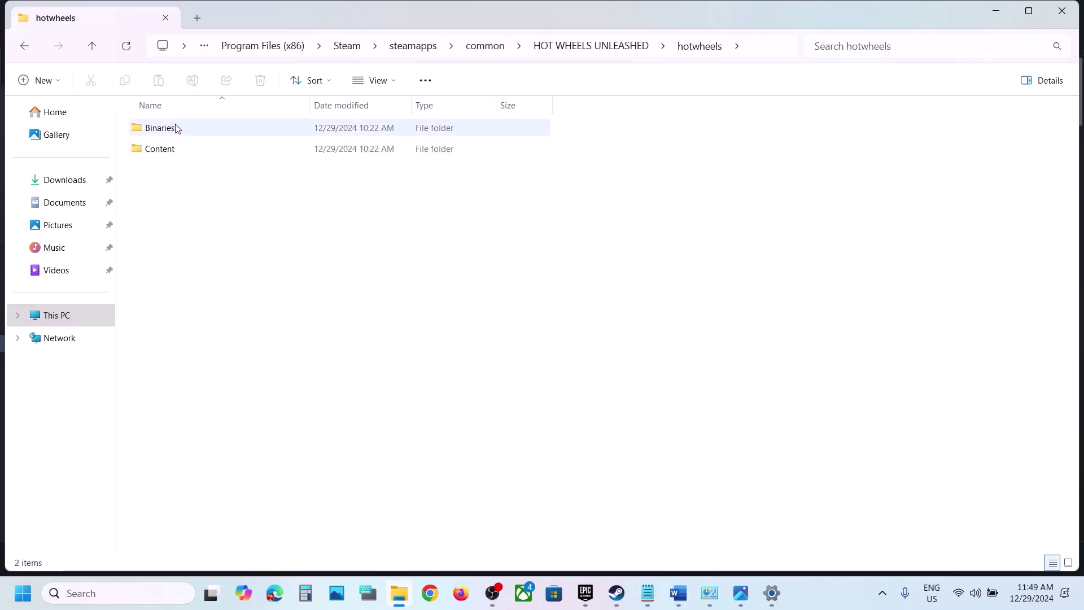
pyautogui.doubleClick(174, 128)
pyautogui.click(167, 133)
pyautogui.doubleClick(167, 133)
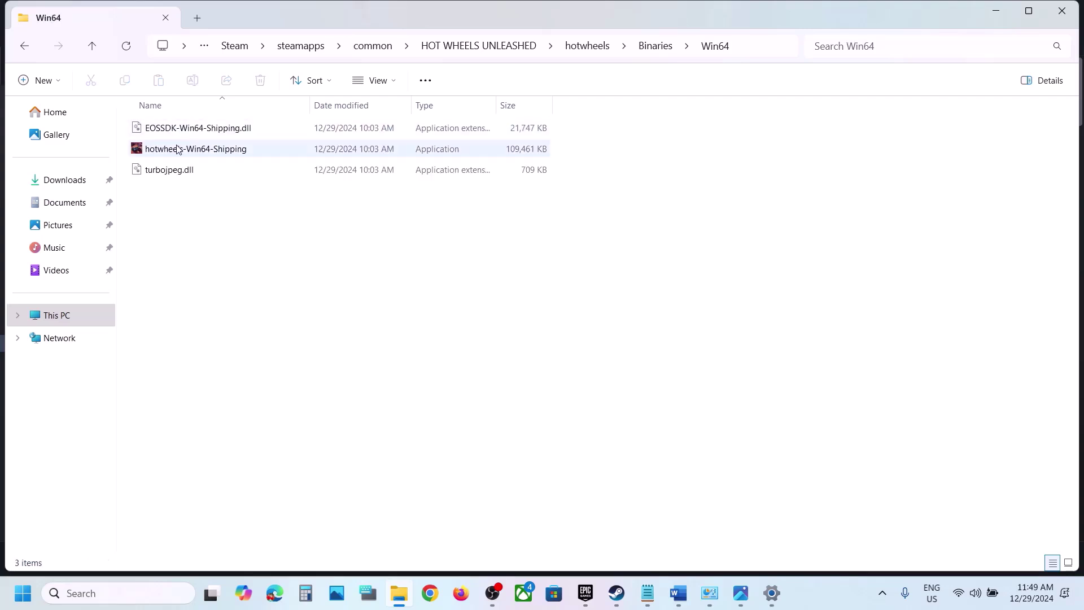
pyautogui.click(175, 148)
pyautogui.rightClick(175, 147)
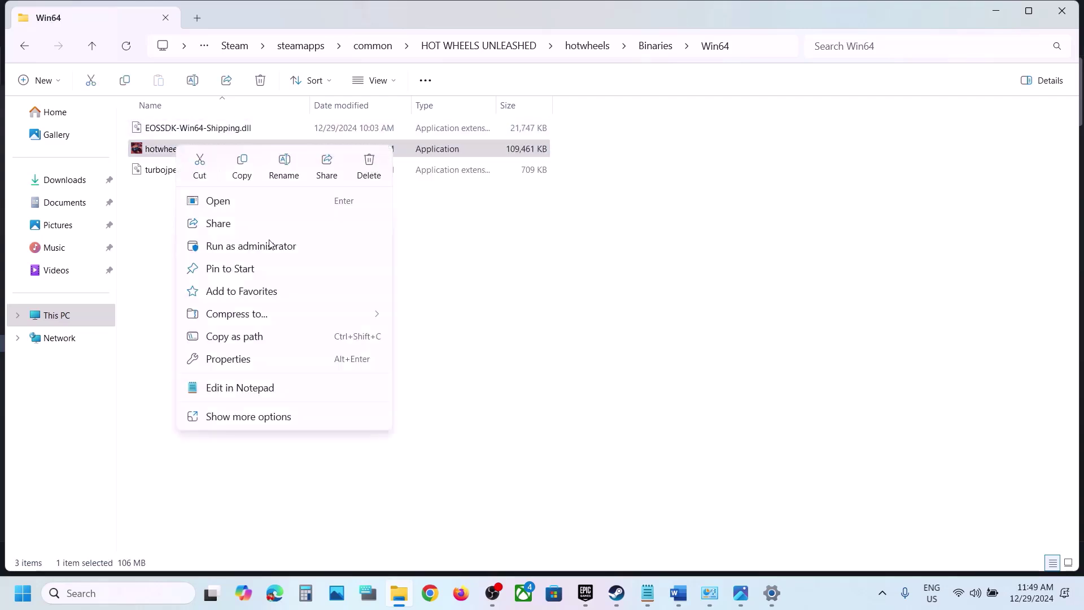
pyautogui.click(242, 358)
pyautogui.click(308, 193)
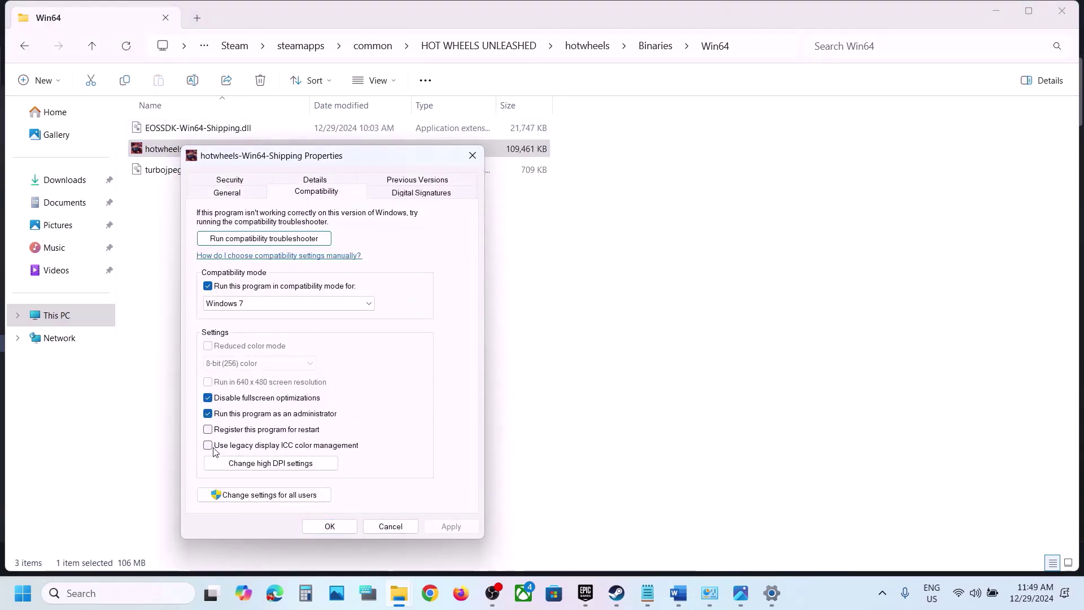
# Turn off Windows 7 compatibility mode for hotwheels-Win64-Shipping, then apply and save the properties.
pyautogui.click(207, 286)
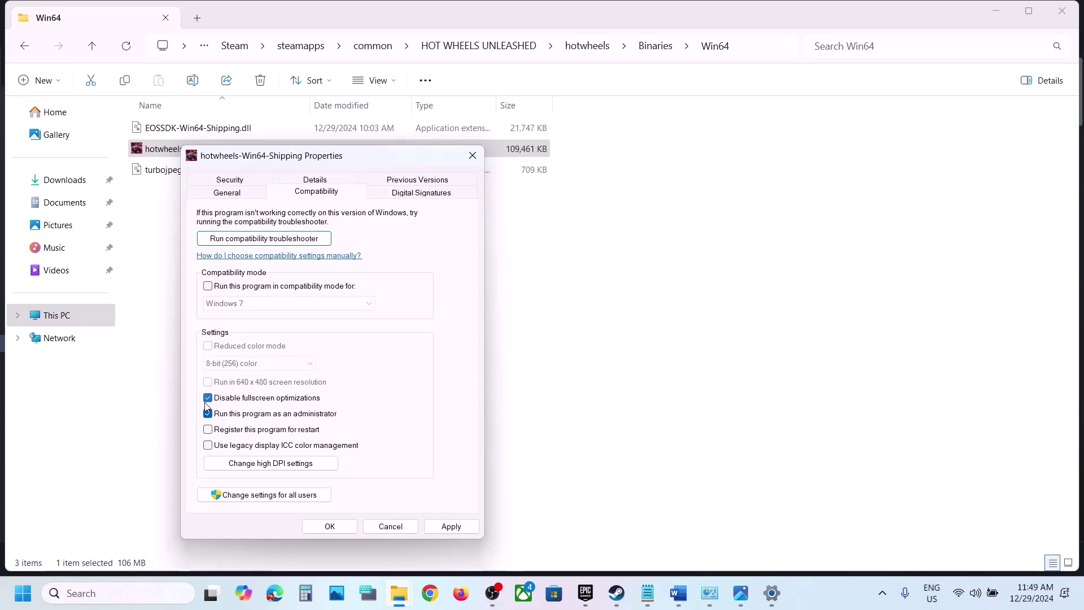
pyautogui.click(450, 527)
pyautogui.click(333, 526)
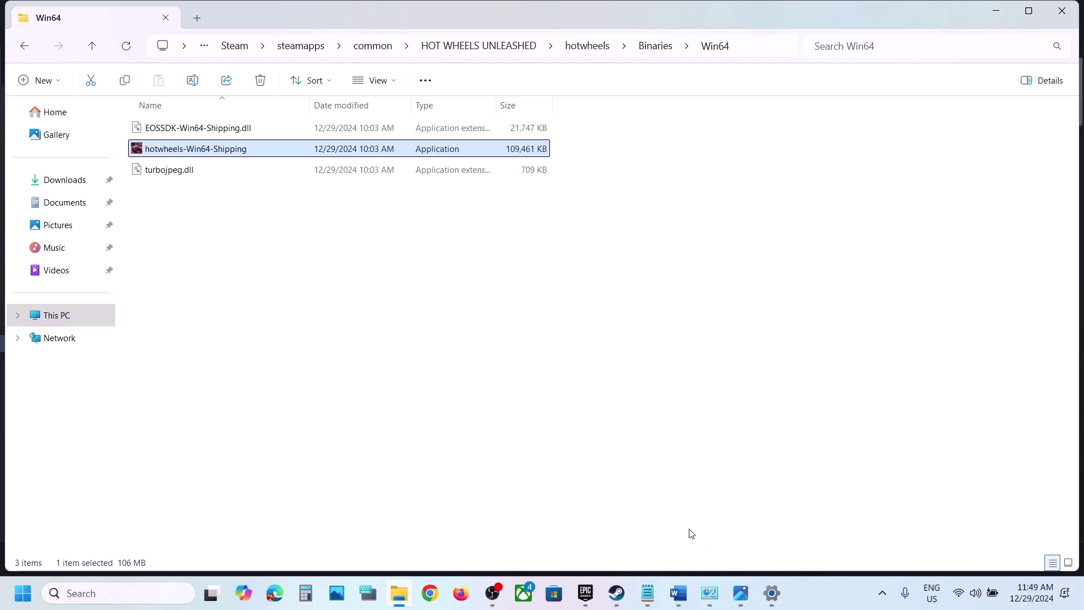
# Switch to the Word troubleshooting document and highlight the Step 6 instruction about rolling back the graphics driver.
pyautogui.click(679, 593)
pyautogui.scroll(-4, 420, 355)
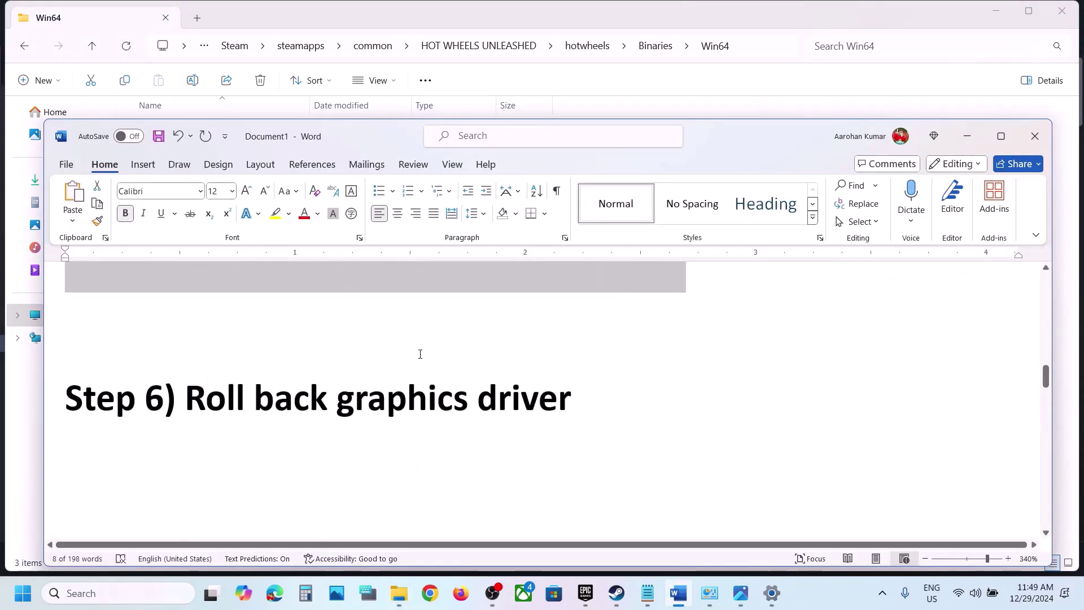
pyautogui.moveTo(255, 361); pyautogui.dragTo(579, 377)
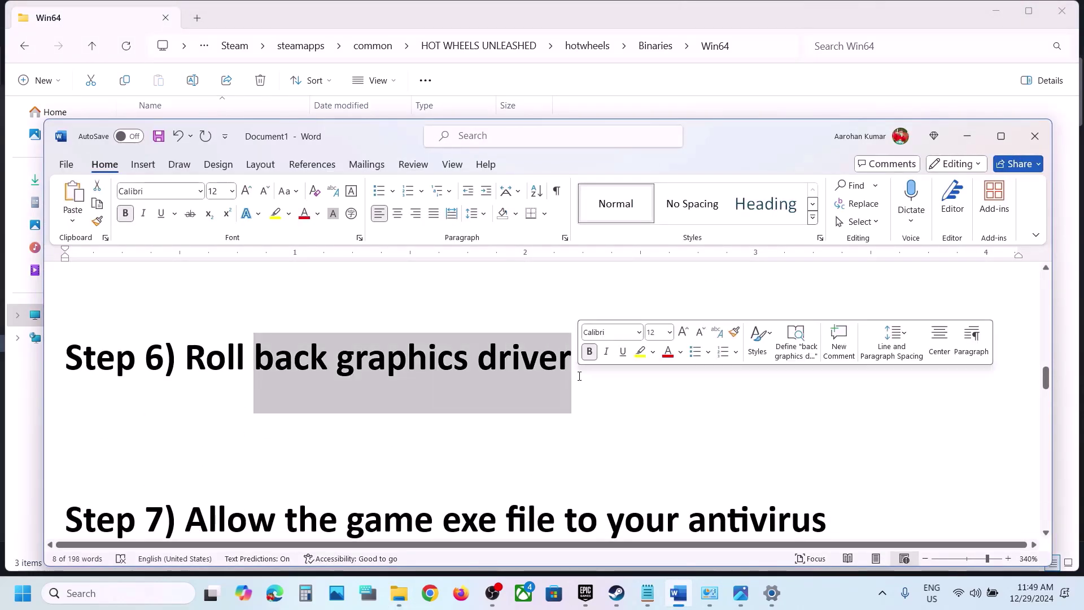
# Copy the NVIDIA driver download link from Step 4 of the document and open it in Chrome.
pyautogui.scroll(3, 516, 382)
pyautogui.scroll(5, 516, 383)
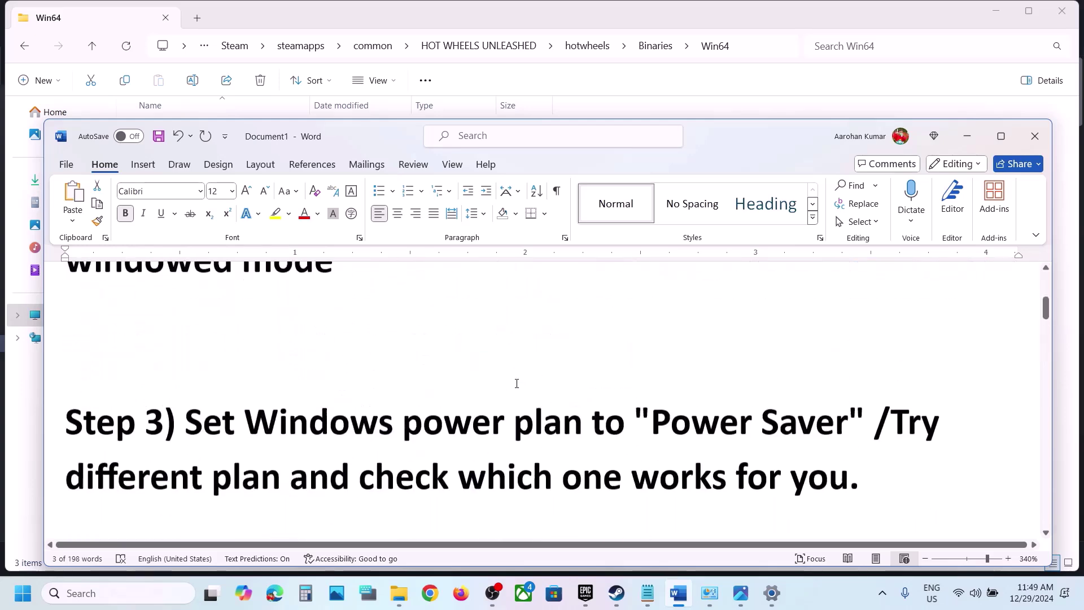
pyautogui.scroll(-3, 516, 383)
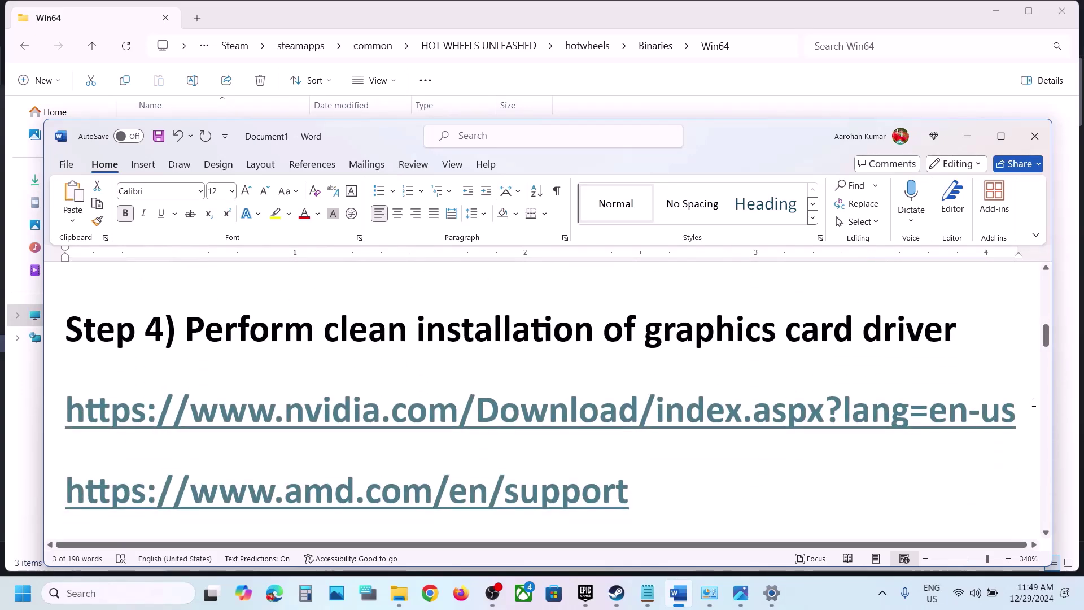
pyautogui.moveTo(1024, 413); pyautogui.dragTo(53, 426)
pyautogui.hotkey('ctrl', 'c')
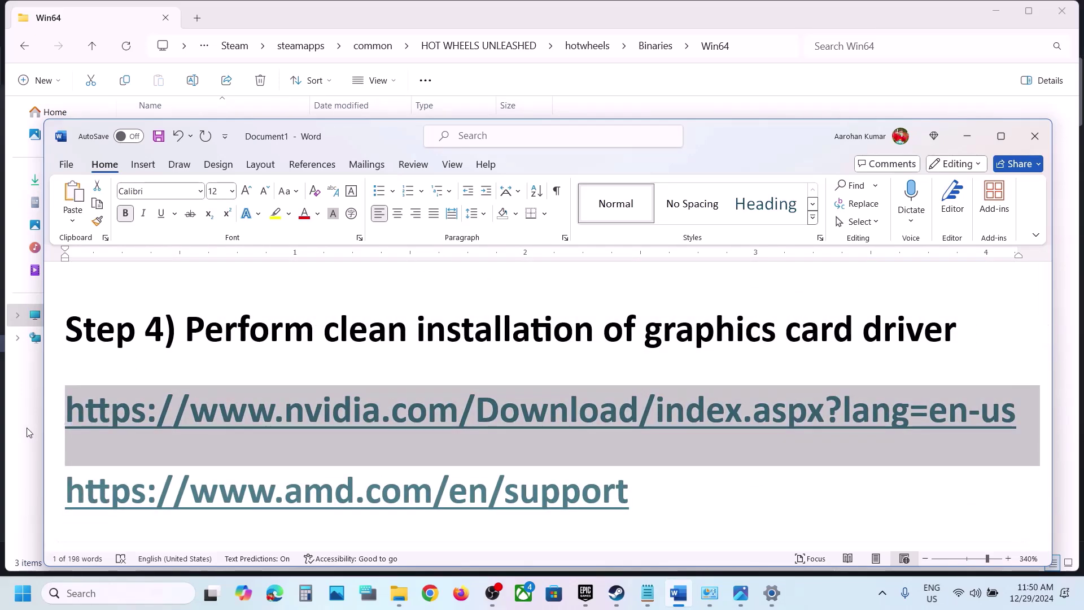
pyautogui.keyDown('ctrl'); pyautogui.click(446, 429); pyautogui.keyUp('ctrl')
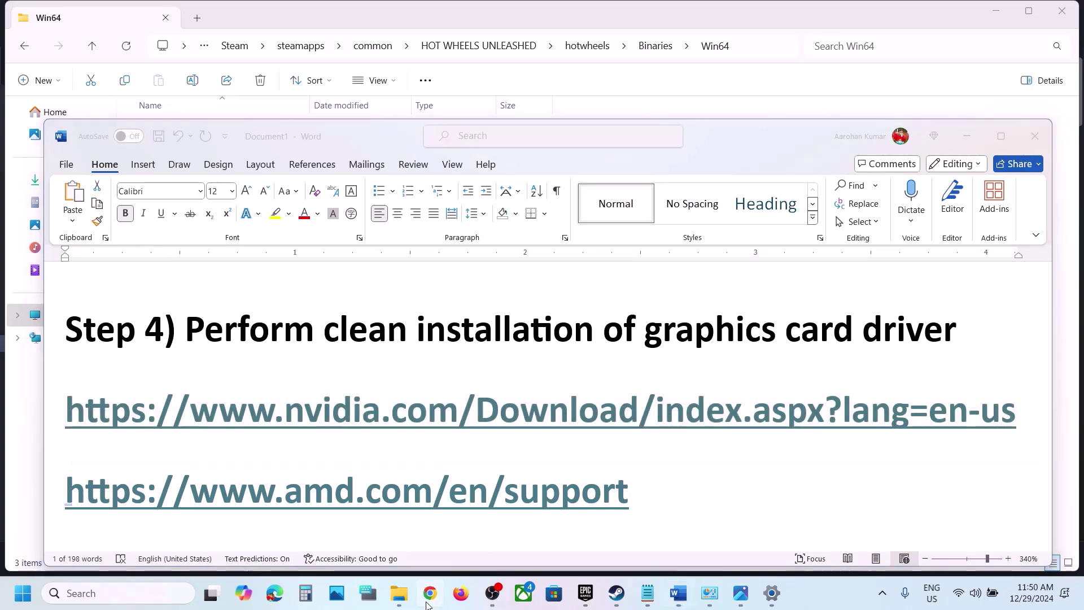
pyautogui.hotkey('ctrl', 'v')
pyautogui.press('Return')
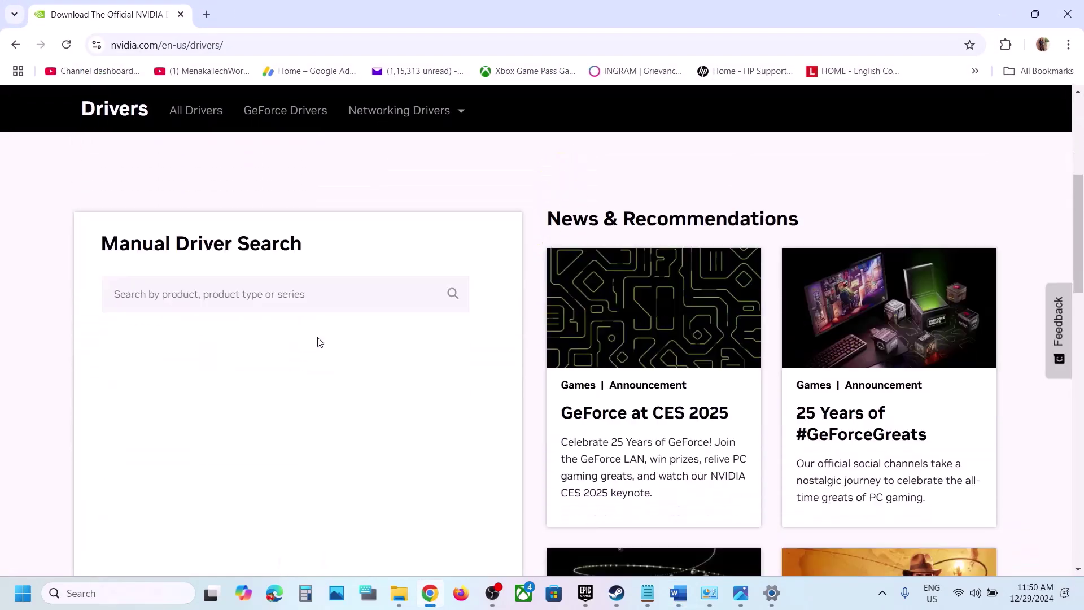
# Search for GeForce RTX 3050 Laptop GPU drivers for Windows 11 in English (US) with the manual driver search.
pyautogui.scroll(-2, 319, 343)
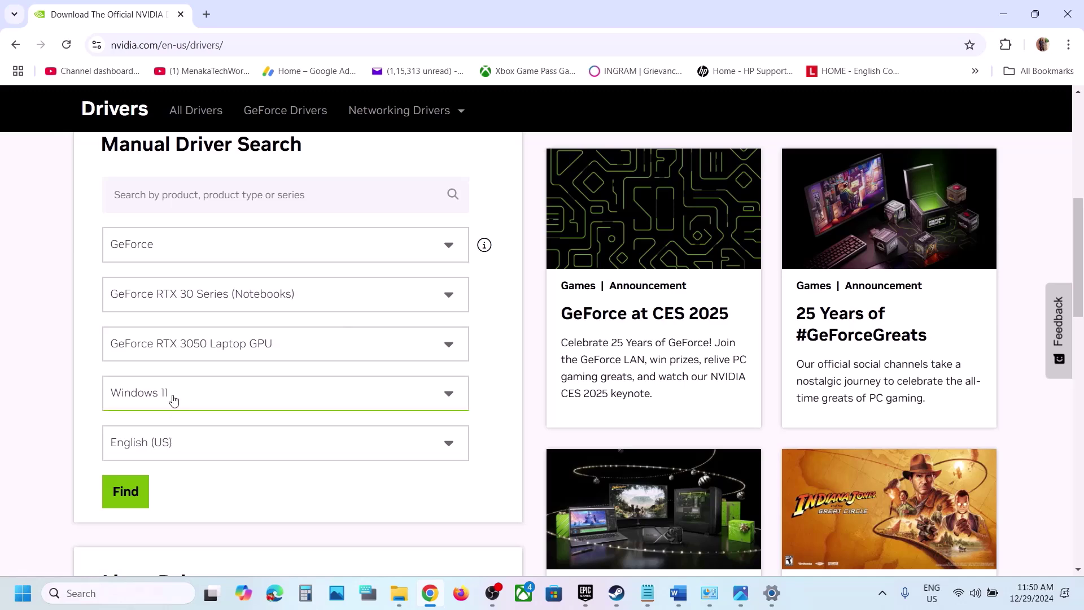
pyautogui.scroll(-1, 192, 398)
pyautogui.click(116, 434)
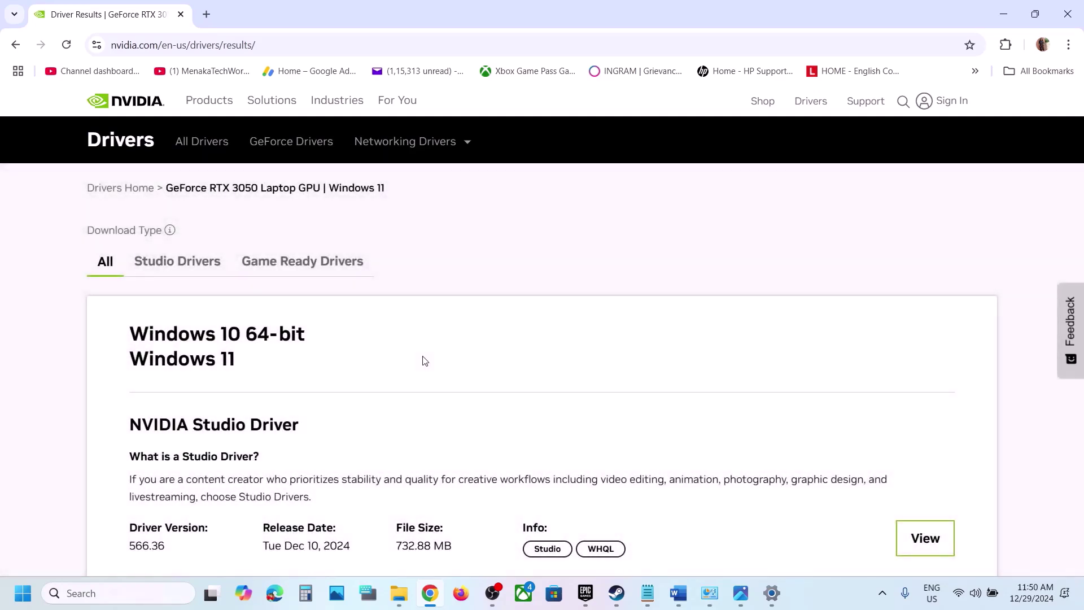
# Expand the list of additional driver versions and compare the current Game Ready Driver with older releases.
pyautogui.scroll(-1, 424, 359)
pyautogui.scroll(-8, 424, 360)
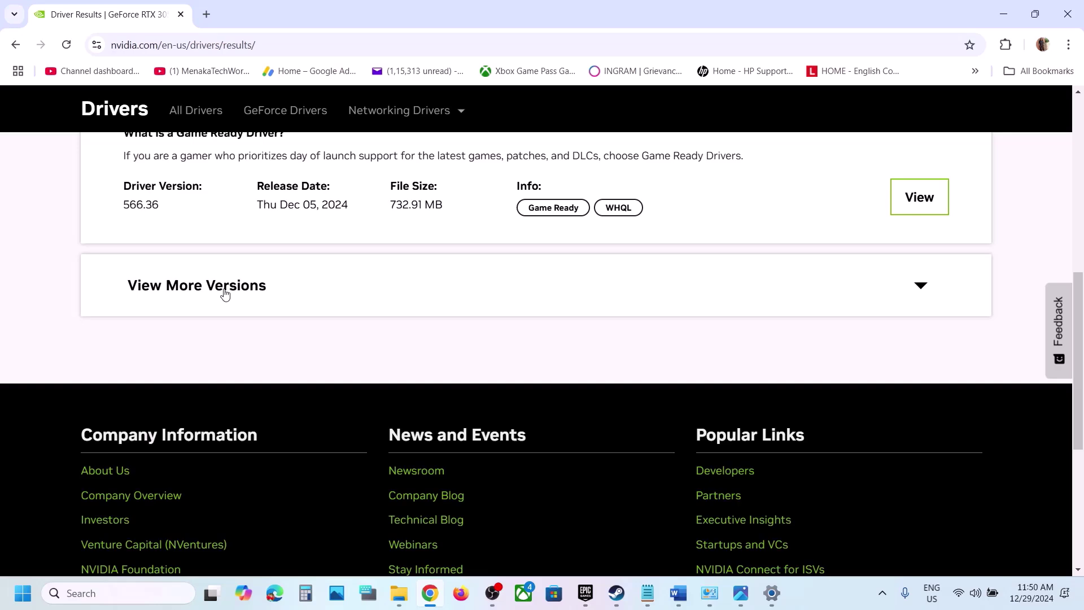
pyautogui.click(225, 292)
pyautogui.scroll(12, 225, 291)
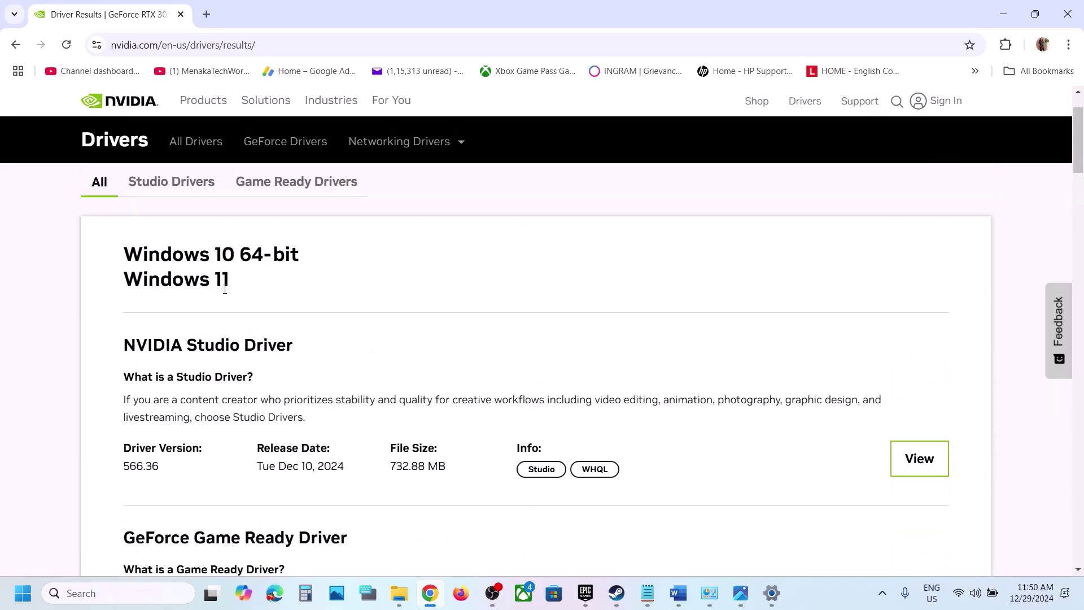
pyautogui.scroll(-4, 224, 294)
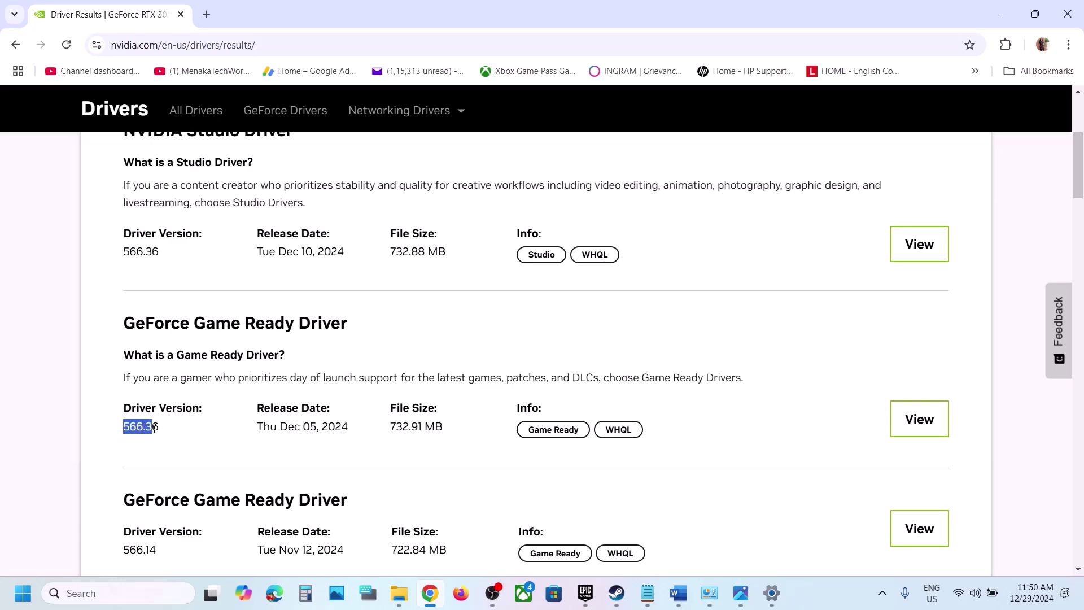
pyautogui.scroll(-3, 164, 431)
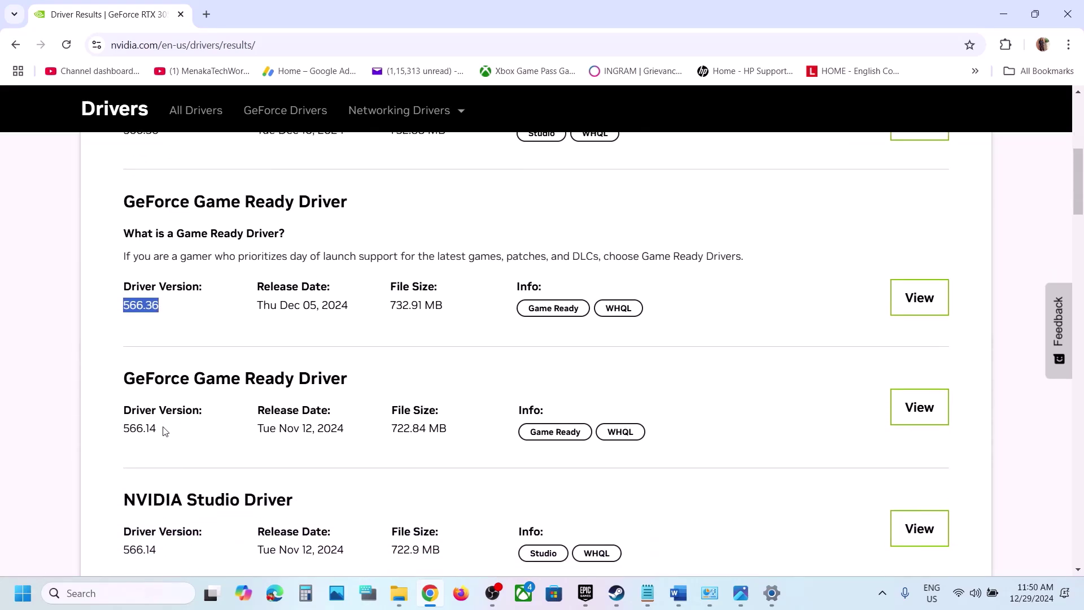
pyautogui.moveTo(119, 402); pyautogui.dragTo(145, 394)
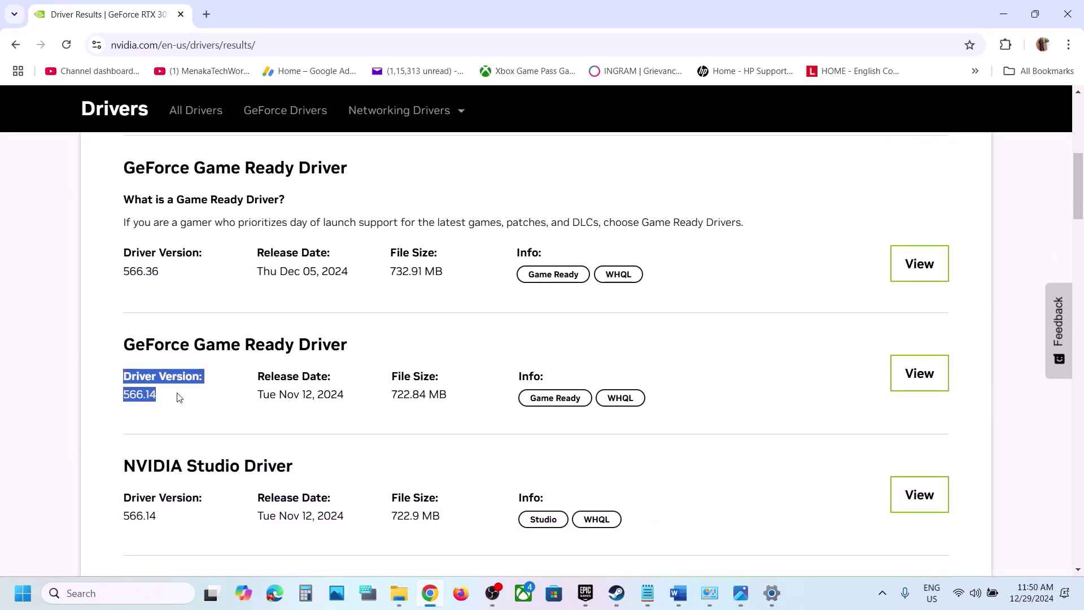
pyautogui.scroll(-3, 177, 397)
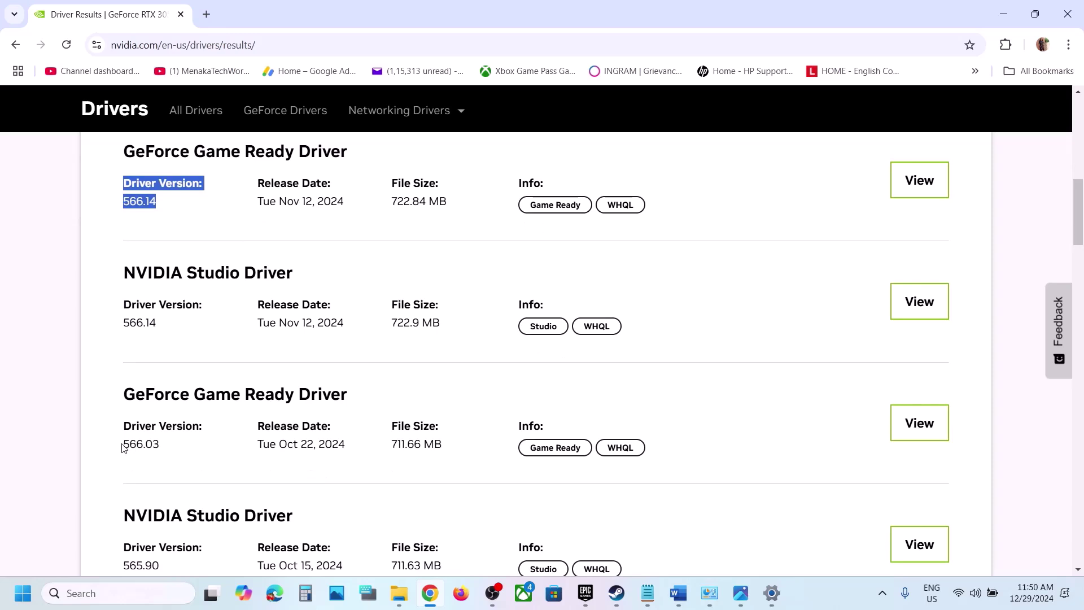
pyautogui.moveTo(122, 447); pyautogui.dragTo(173, 446)
pyautogui.click(178, 445)
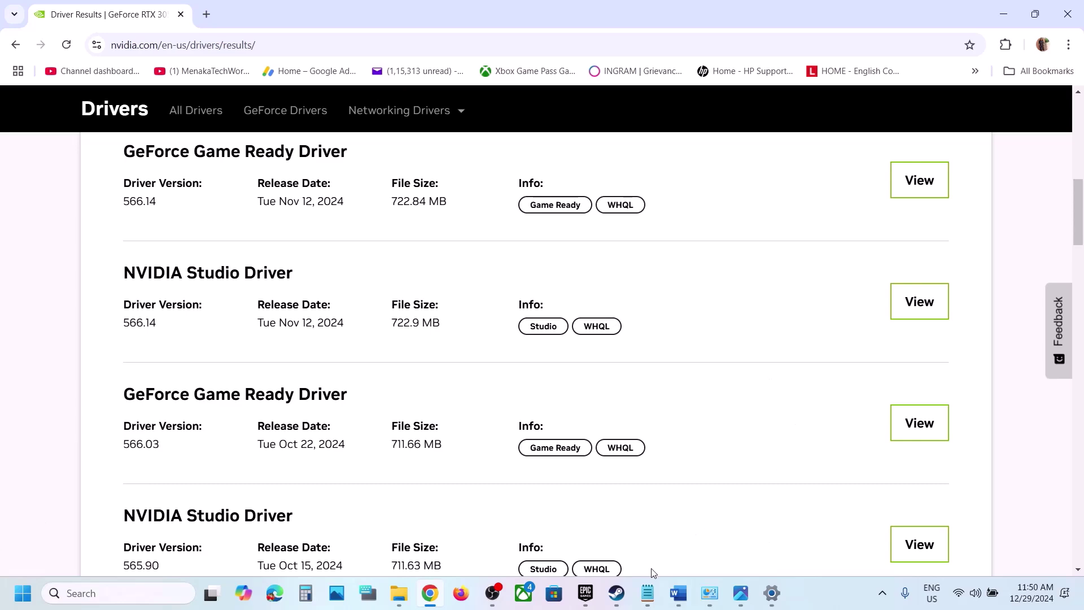
# Return to the Word document, highlight the Step 7 instruction about allowing the game exe, and maximize the window.
pyautogui.click(617, 593)
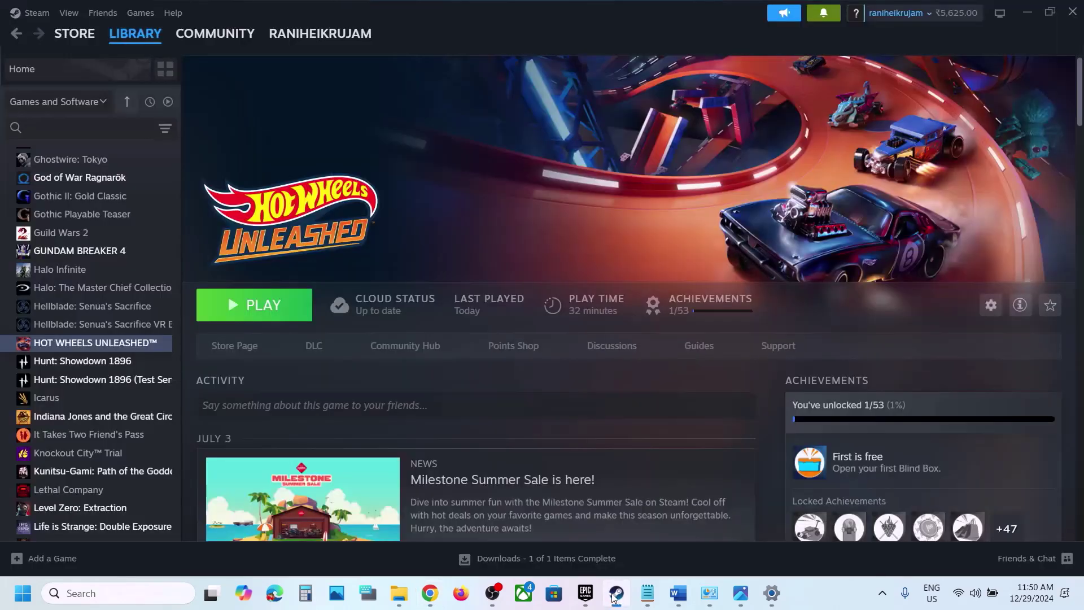
pyautogui.click(677, 596)
pyautogui.scroll(-10, 450, 442)
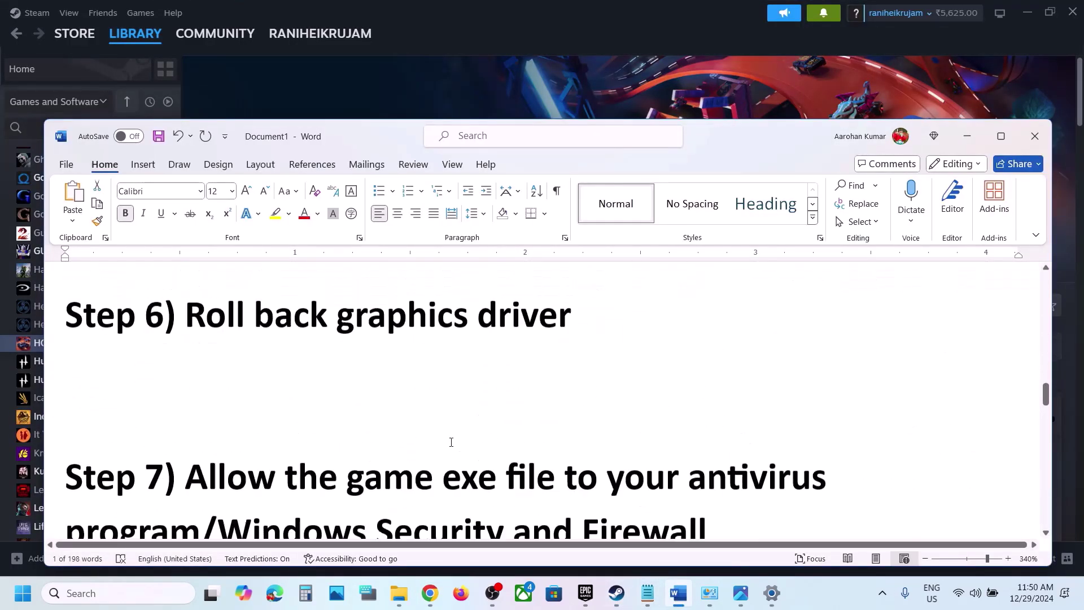
pyautogui.scroll(-4, 451, 442)
pyautogui.scroll(2, 451, 442)
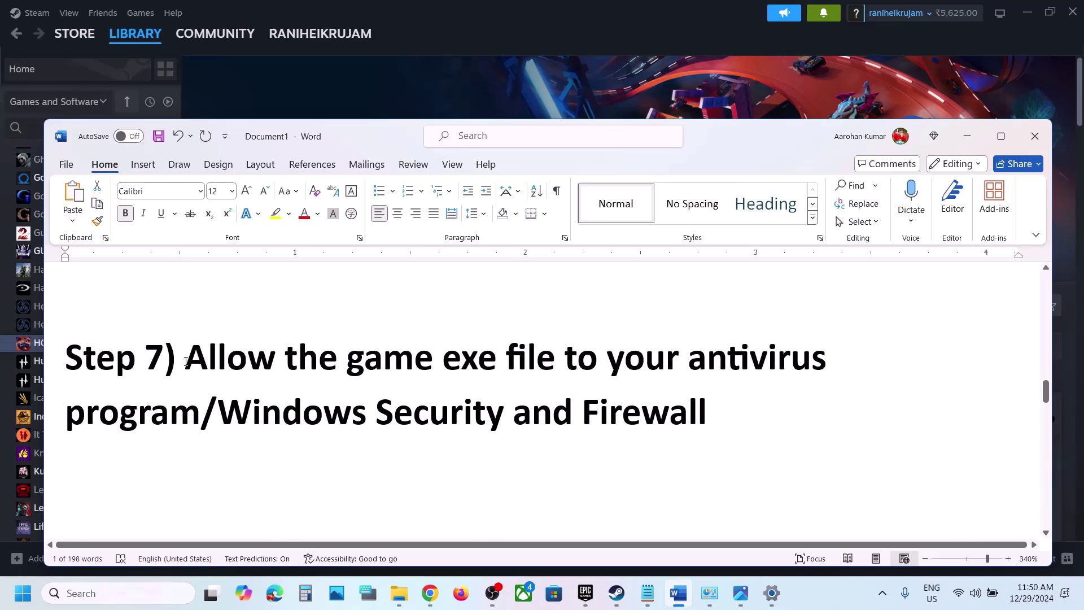
pyautogui.moveTo(186, 362); pyautogui.dragTo(710, 410)
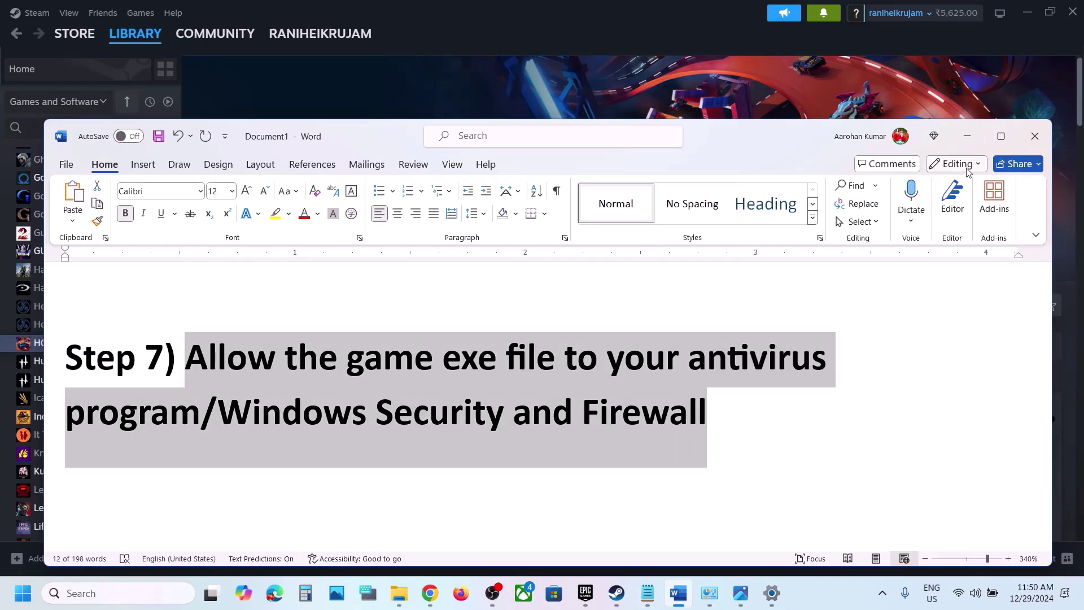
pyautogui.click(1003, 137)
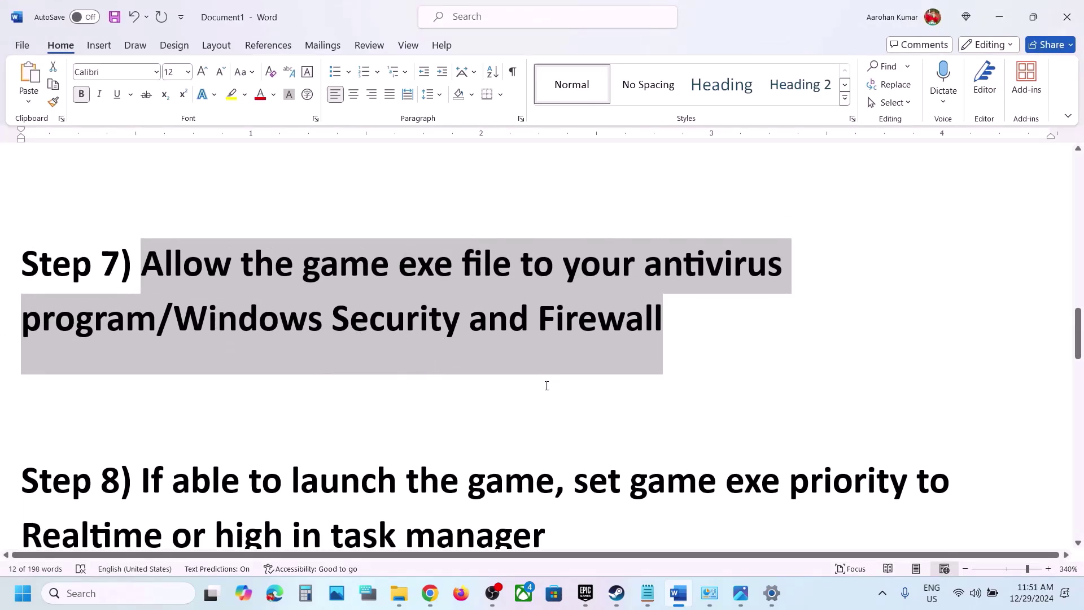
# Switch to Settings and open Virus & threat protection from the Windows Security page under Privacy & security.
pyautogui.hotkey('alt', 'Tab')
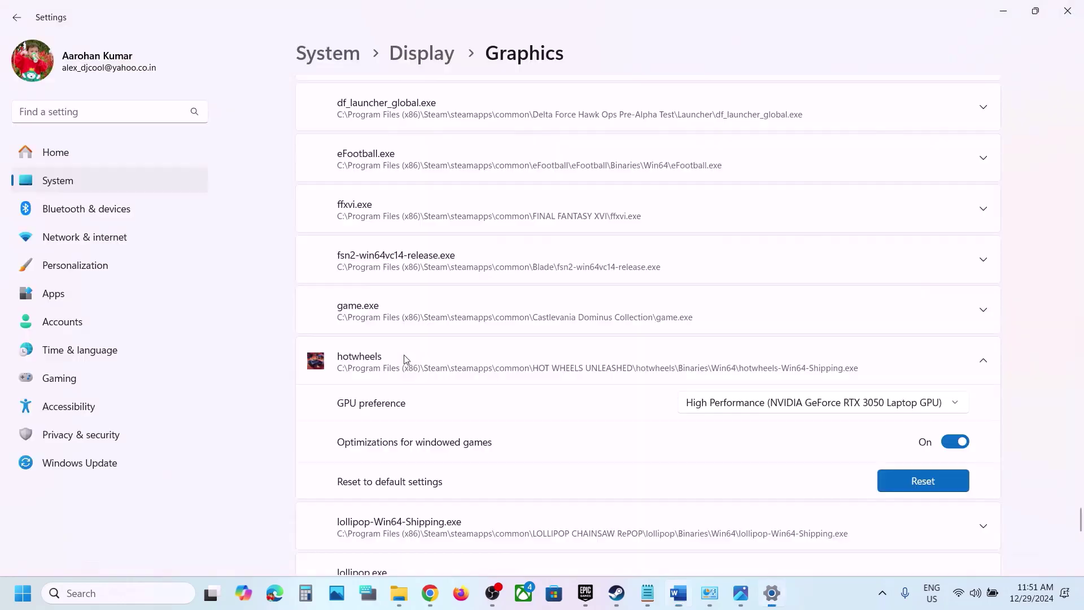
pyautogui.click(62, 434)
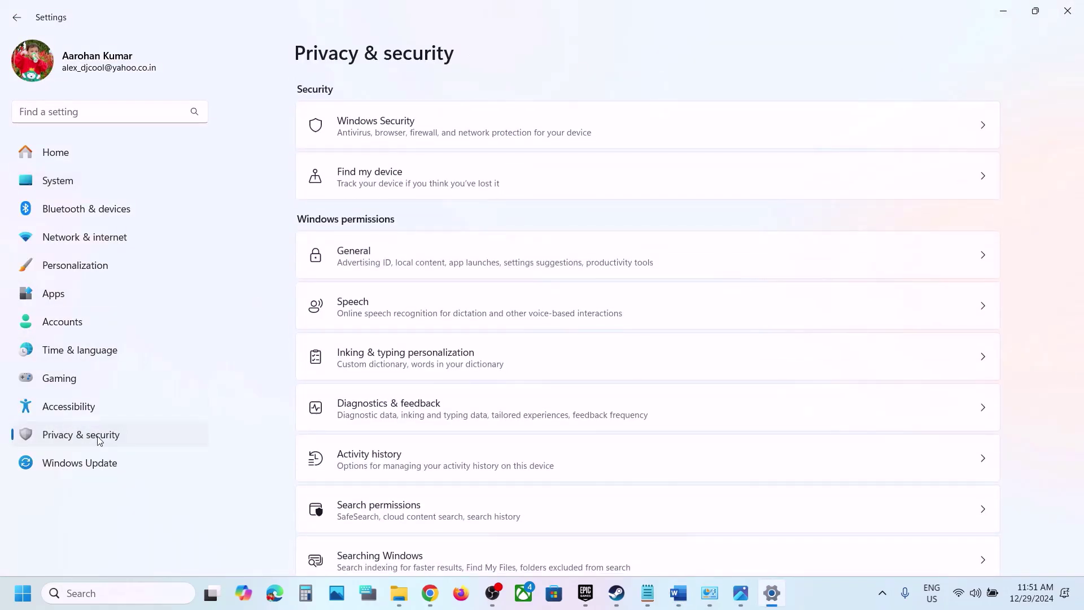
pyautogui.click(406, 117)
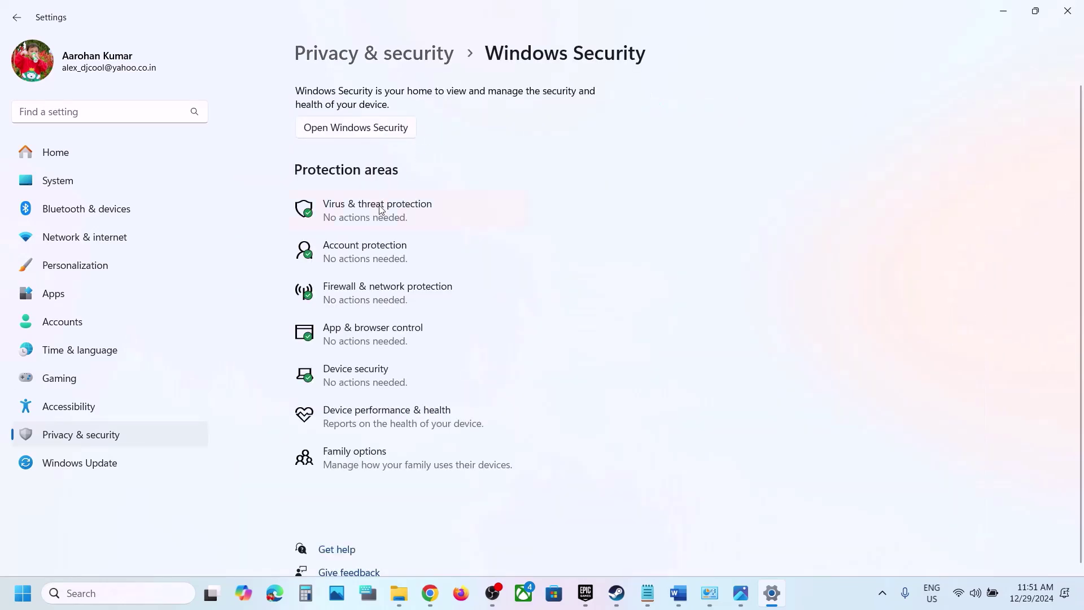
pyautogui.click(381, 210)
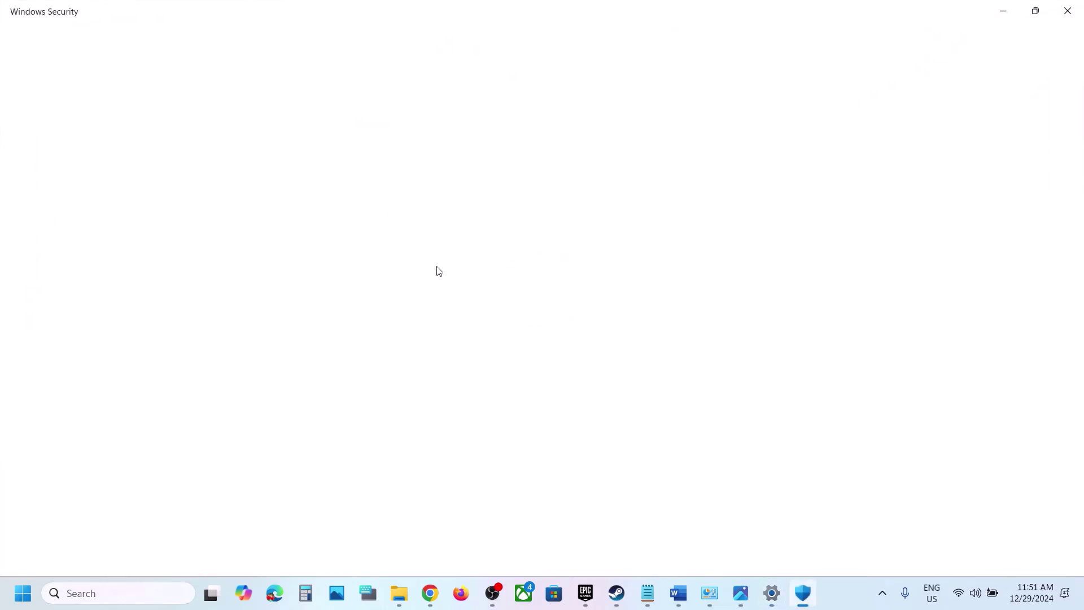
# Open the page for allowing an app through Controlled folder access from the Ransomware protection settings.
pyautogui.scroll(-3, 439, 271)
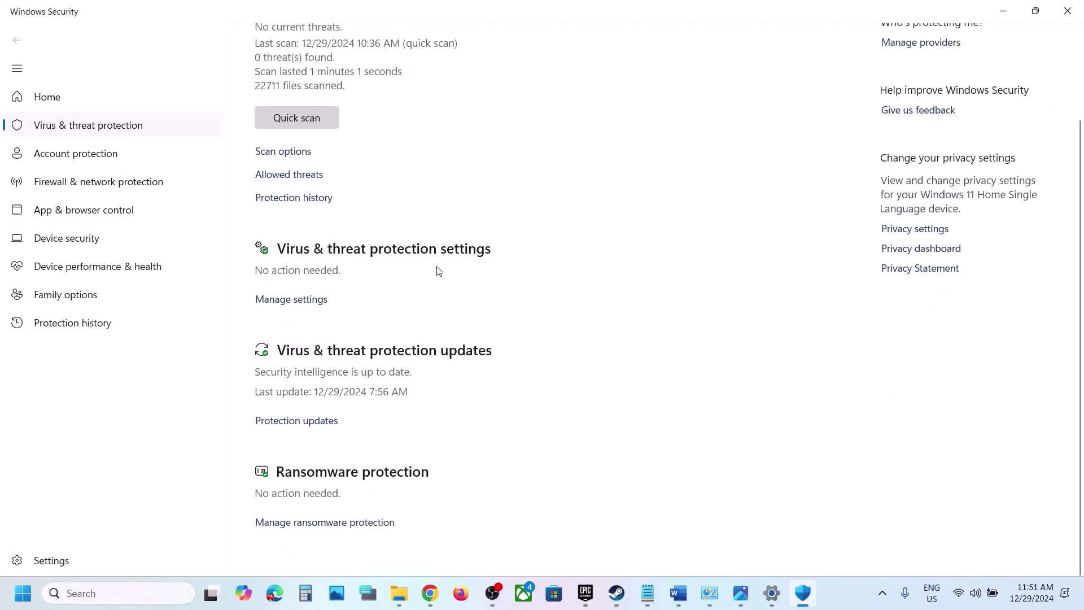
pyautogui.click(312, 529)
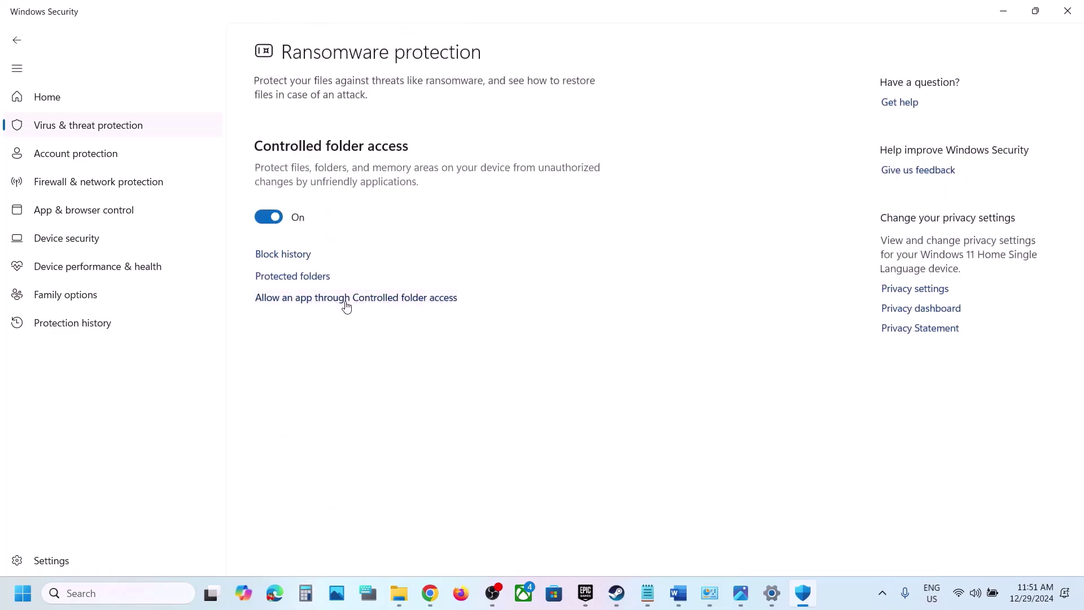
pyautogui.click(347, 300)
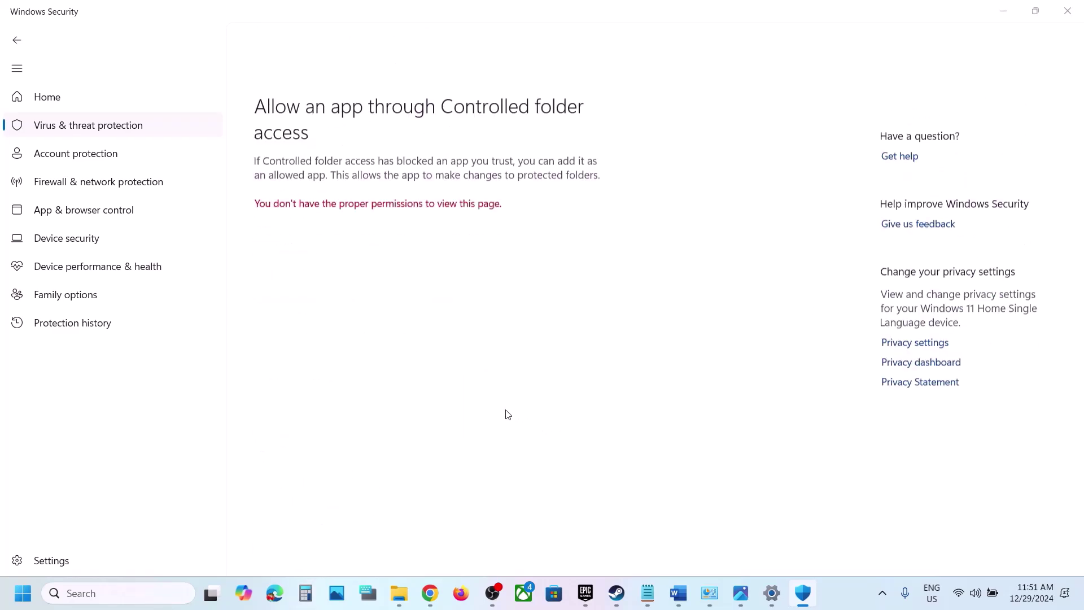
pyautogui.scroll(-3, 358, 223)
# Start adding an allowed app and browse to the C:\Program Files (x86)\Steam folder.
pyautogui.click(337, 48)
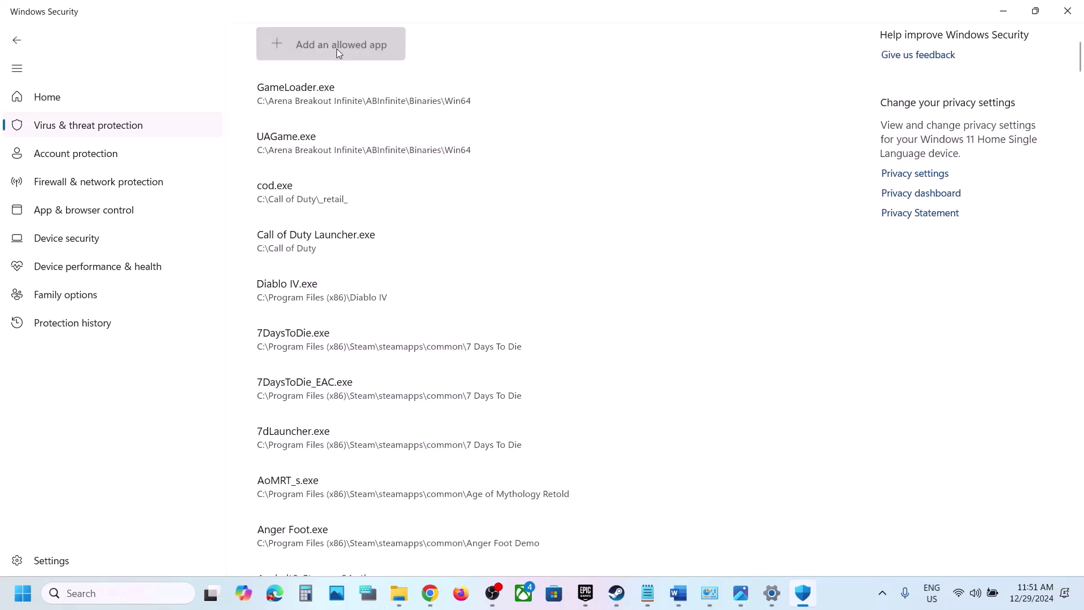
pyautogui.click(335, 100)
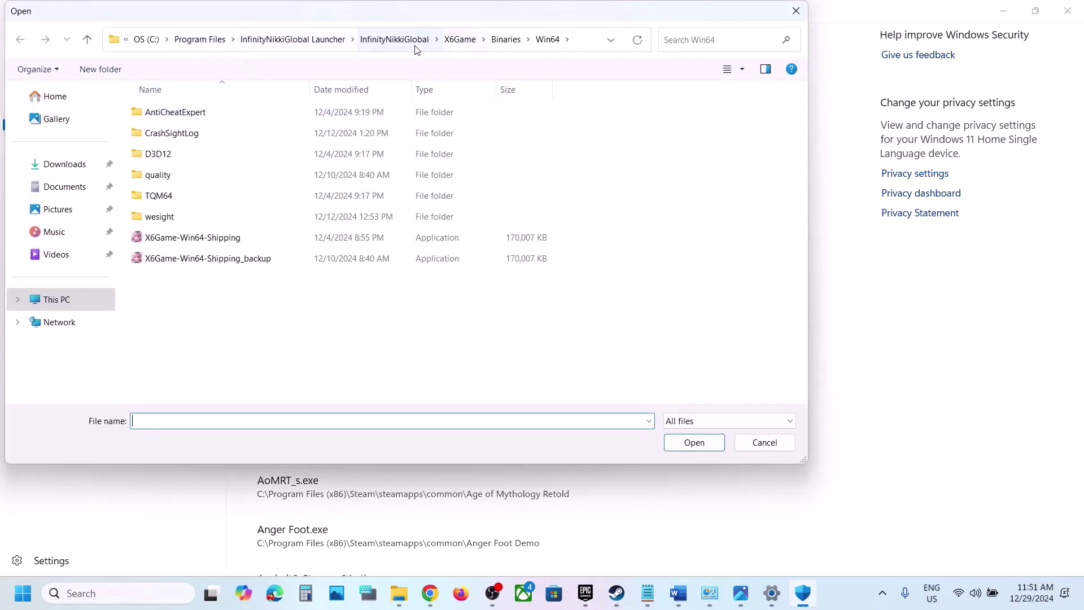
pyautogui.click(202, 39)
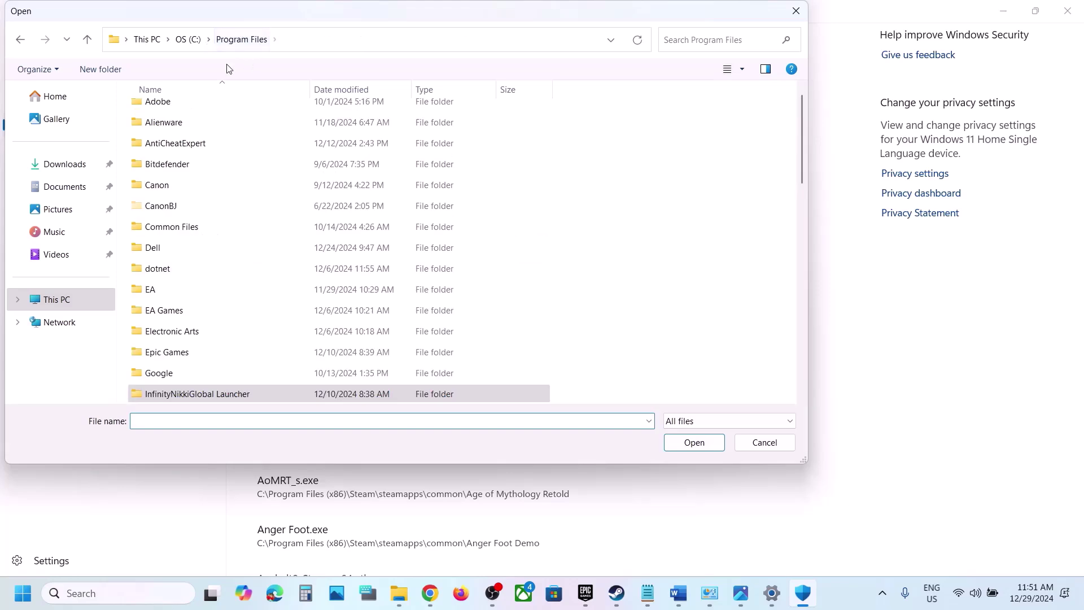
pyautogui.click(188, 40)
pyautogui.scroll(-2, 215, 237)
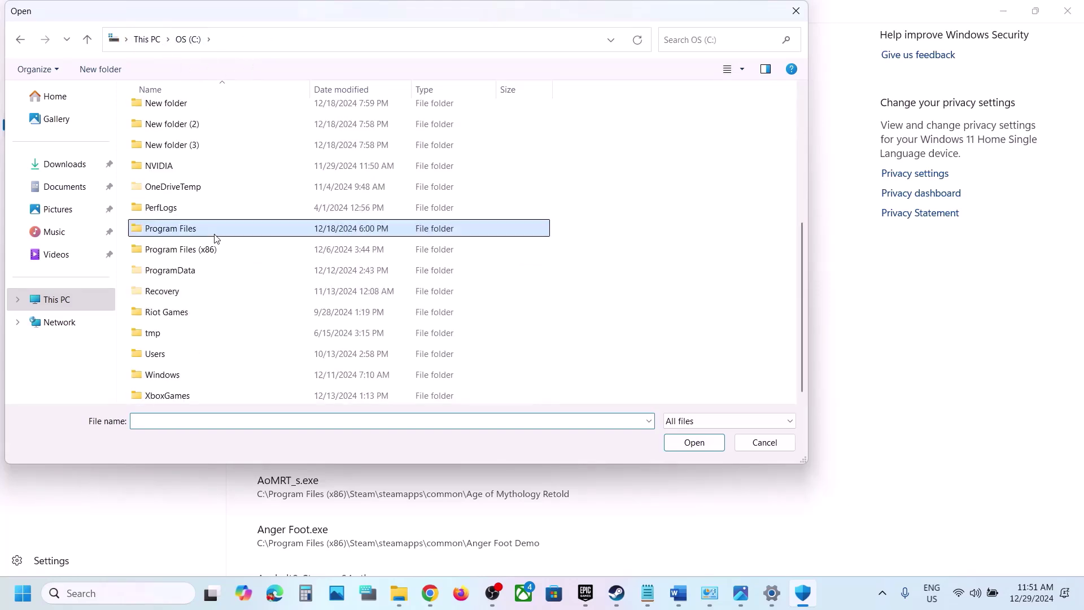
pyautogui.doubleClick(215, 254)
pyautogui.scroll(-5, 213, 254)
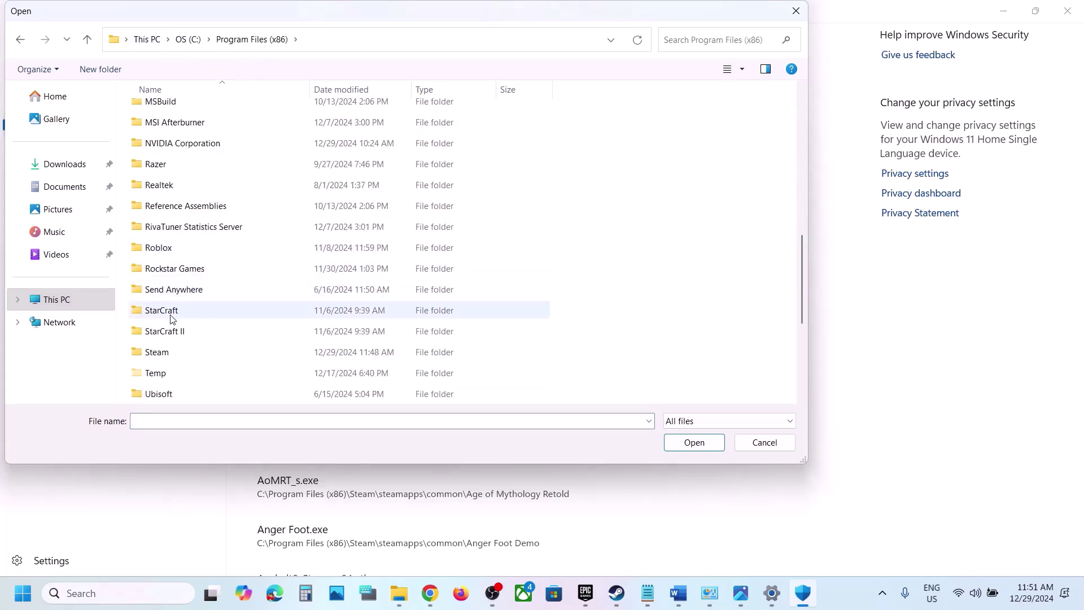
pyautogui.doubleClick(167, 353)
pyautogui.scroll(-5, 188, 312)
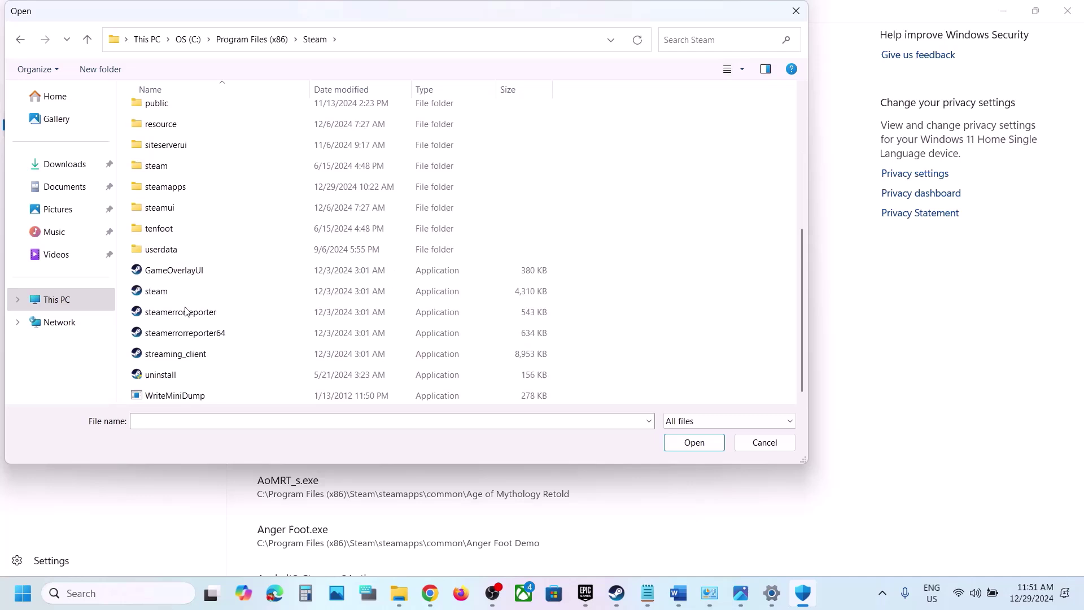
# Add the hotwheels application from steamapps\common\HOT WHEELS UNLEASHED to the Controlled folder access allowed apps.
pyautogui.click(181, 186)
pyautogui.doubleClick(181, 185)
pyautogui.doubleClick(169, 115)
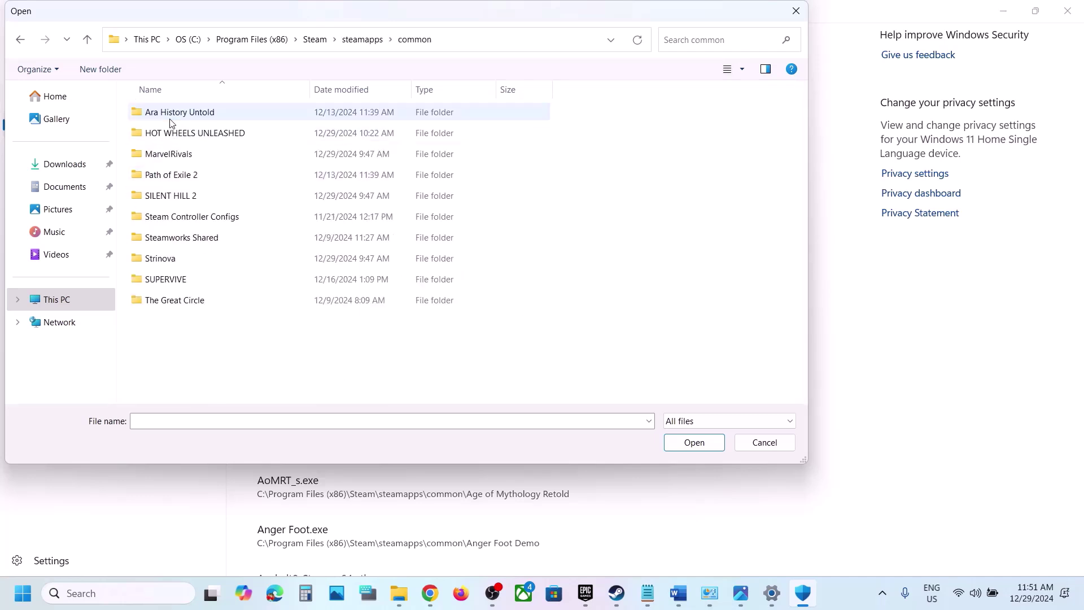
pyautogui.doubleClick(188, 133)
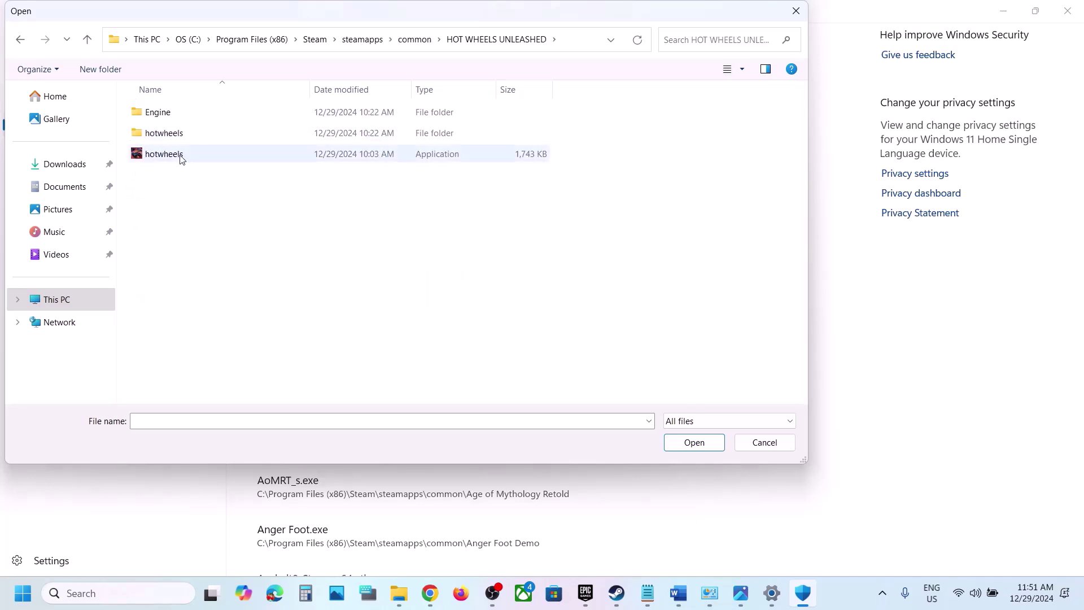
pyautogui.click(181, 155)
pyautogui.click(695, 443)
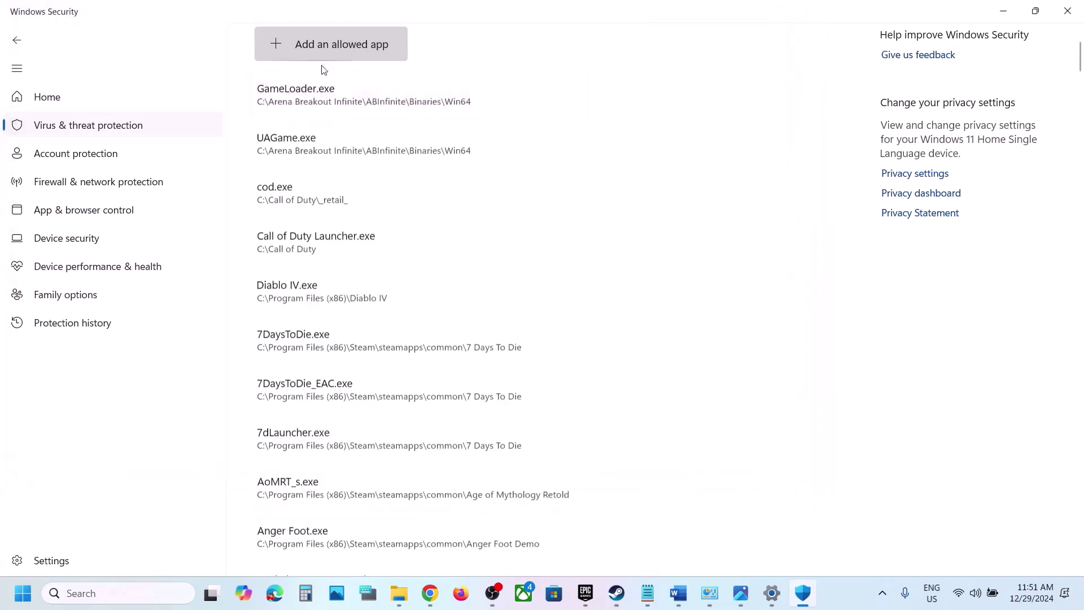
# Add hotwheels-Win64-Shipping from the hotwheels\Binaries\Win64 folder as another app allowed through Controlled folder access.
pyautogui.click(329, 43)
pyautogui.click(344, 100)
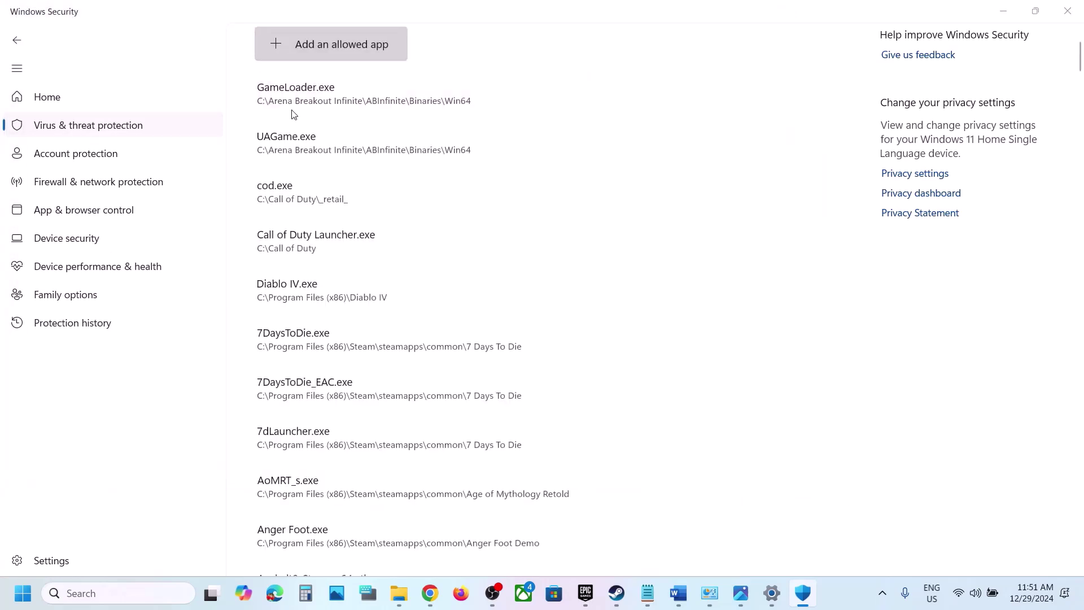
pyautogui.doubleClick(166, 135)
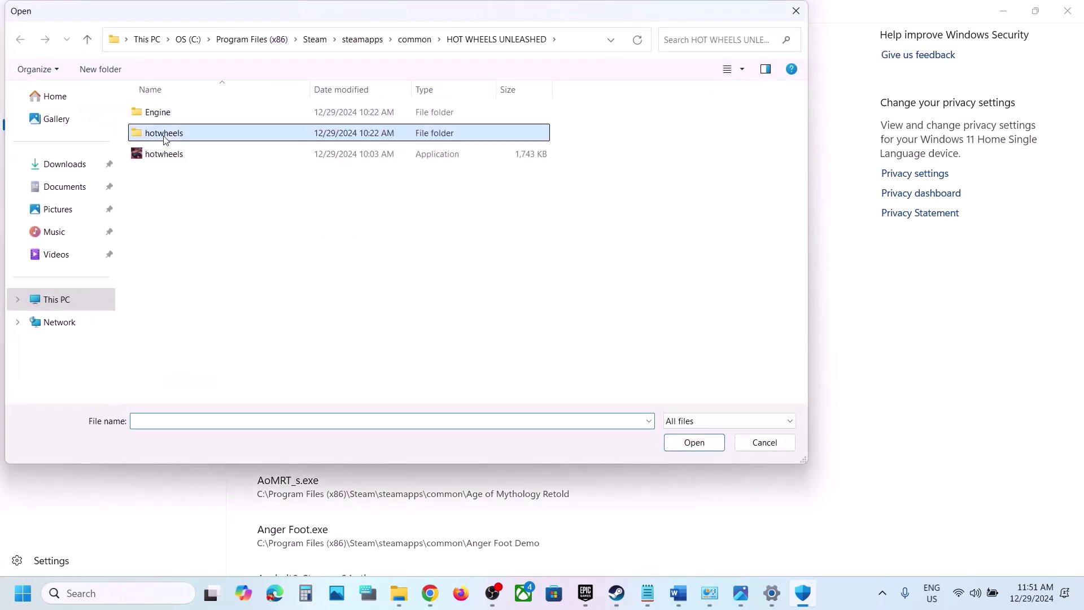
pyautogui.click(167, 115)
pyautogui.doubleClick(167, 114)
pyautogui.doubleClick(165, 114)
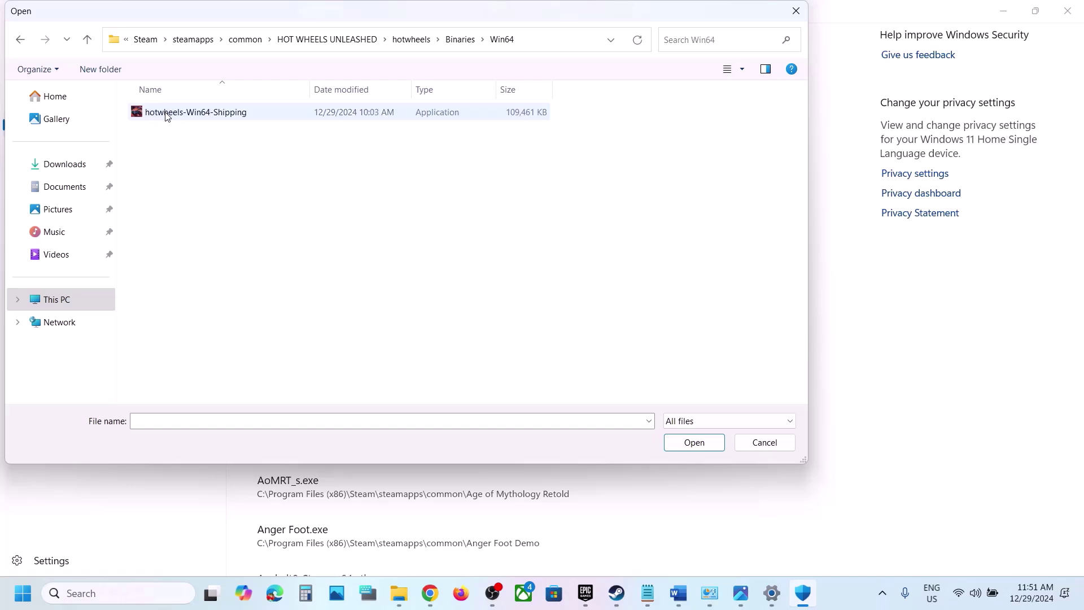
pyautogui.click(211, 115)
pyautogui.click(675, 443)
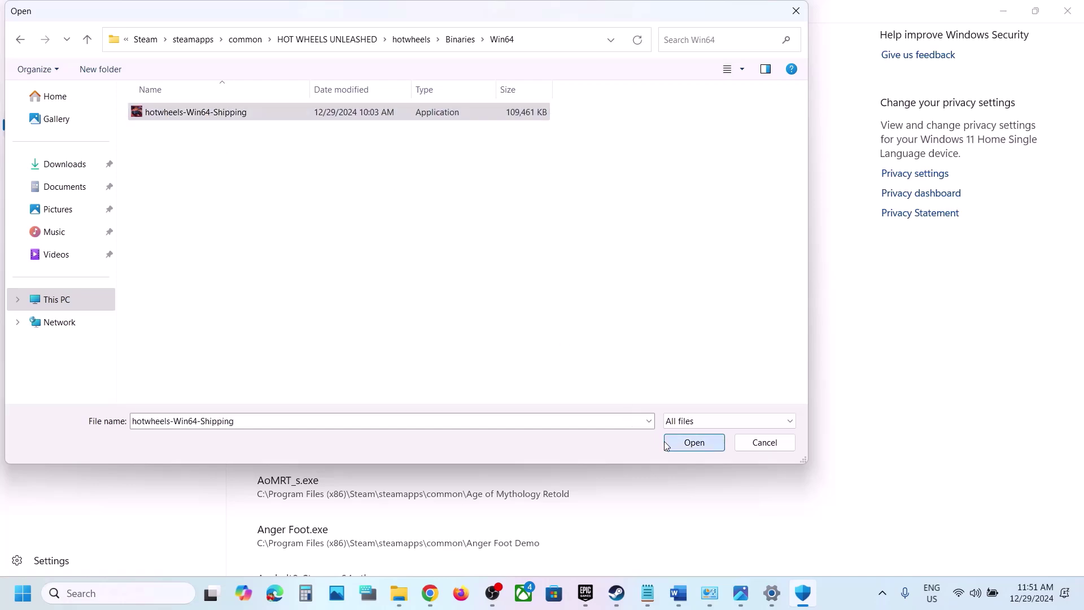
# Open Windows Defender Firewall's allowed apps list through Control Panel and unlock its settings for changes.
pyautogui.click(149, 595)
pyautogui.write('control')
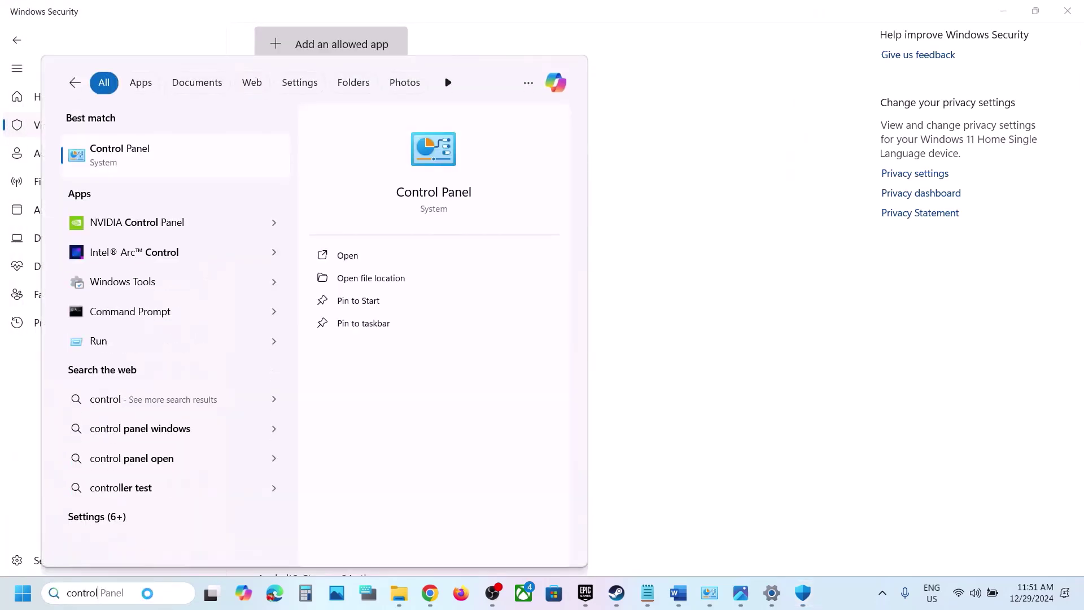
pyautogui.press('Return')
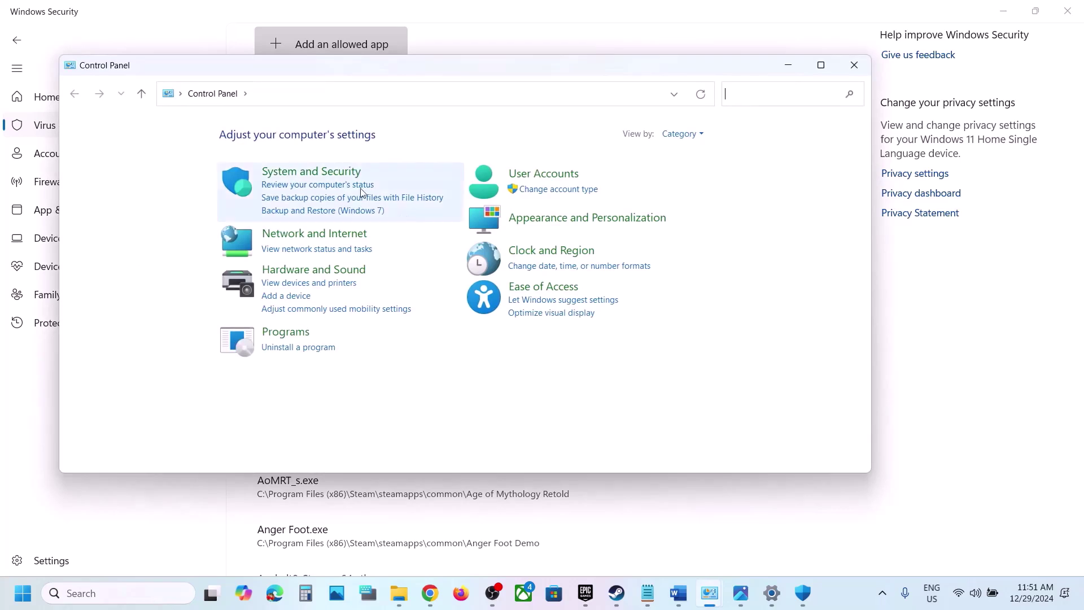
pyautogui.click(332, 173)
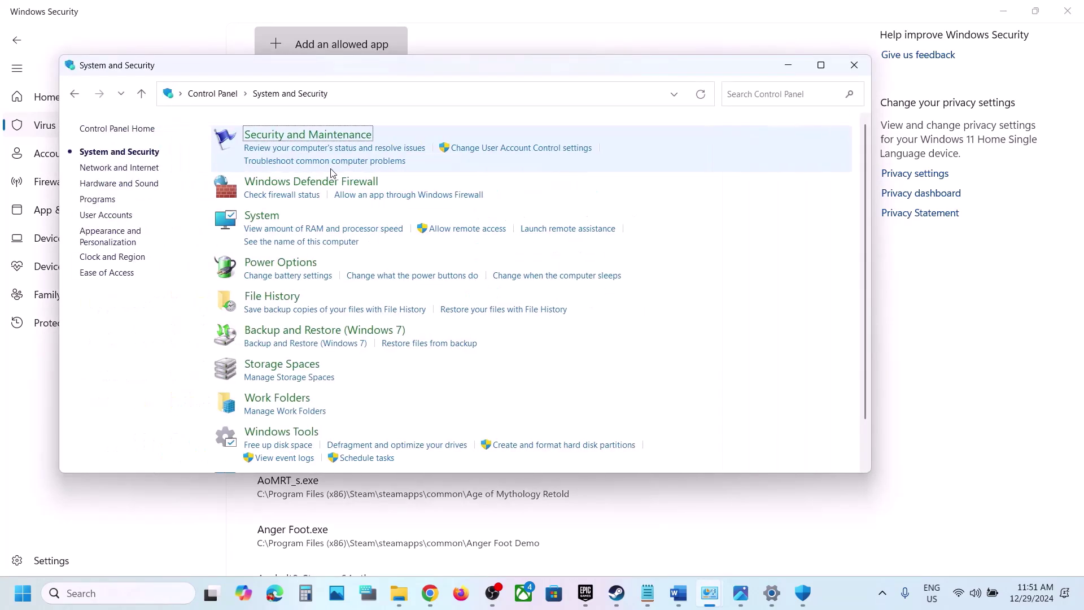
pyautogui.click(301, 188)
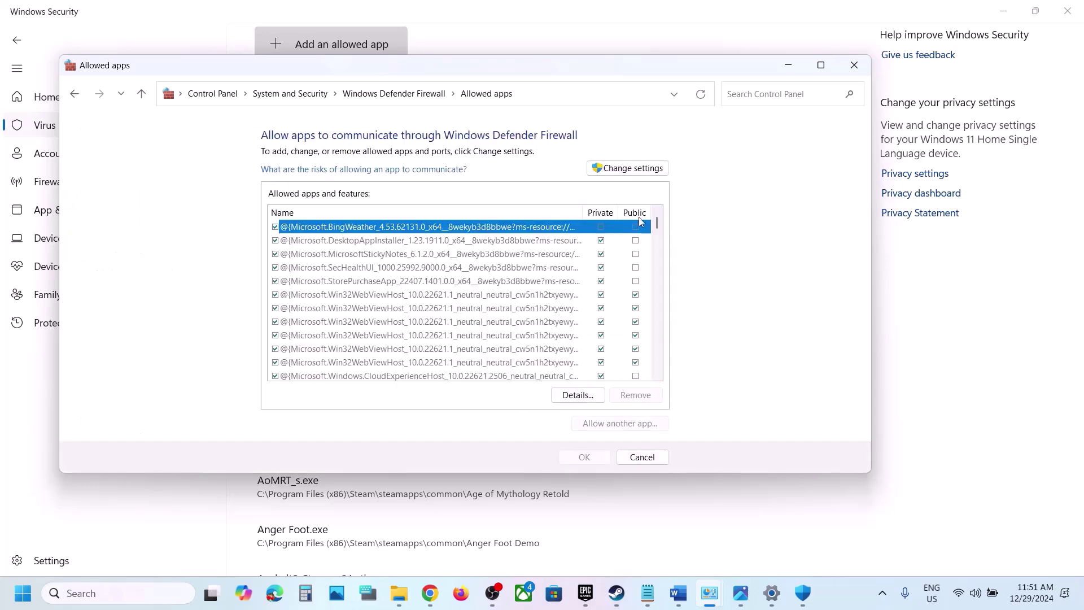
pyautogui.click(626, 168)
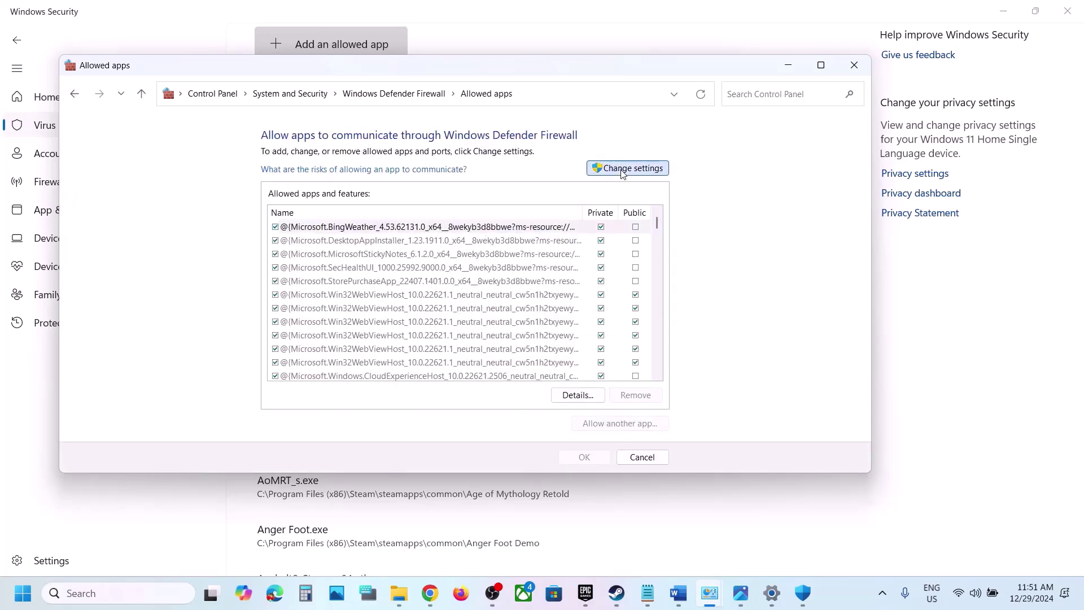
# Start allowing another app through the firewall and browse to the C:\Program Files (x86)\Steam folder.
pyautogui.click(623, 428)
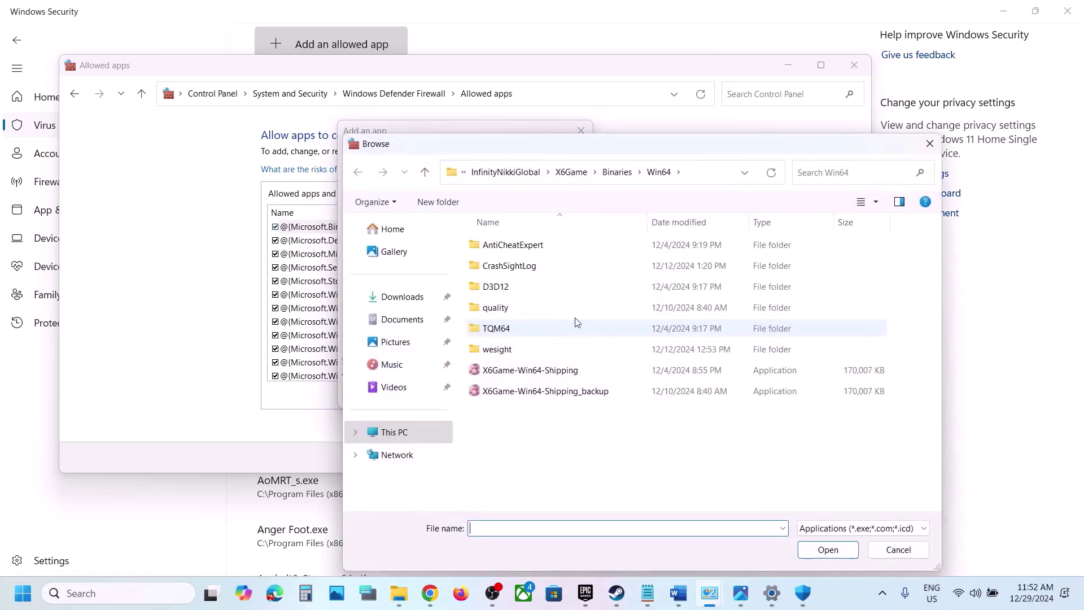
pyautogui.click(496, 176)
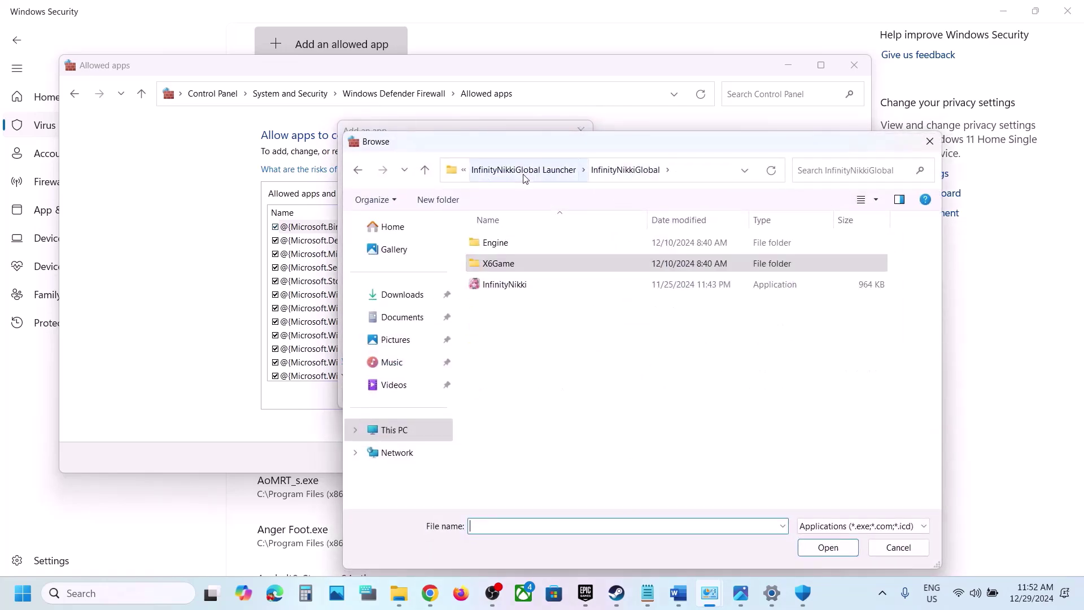
pyautogui.click(527, 176)
pyautogui.click(531, 179)
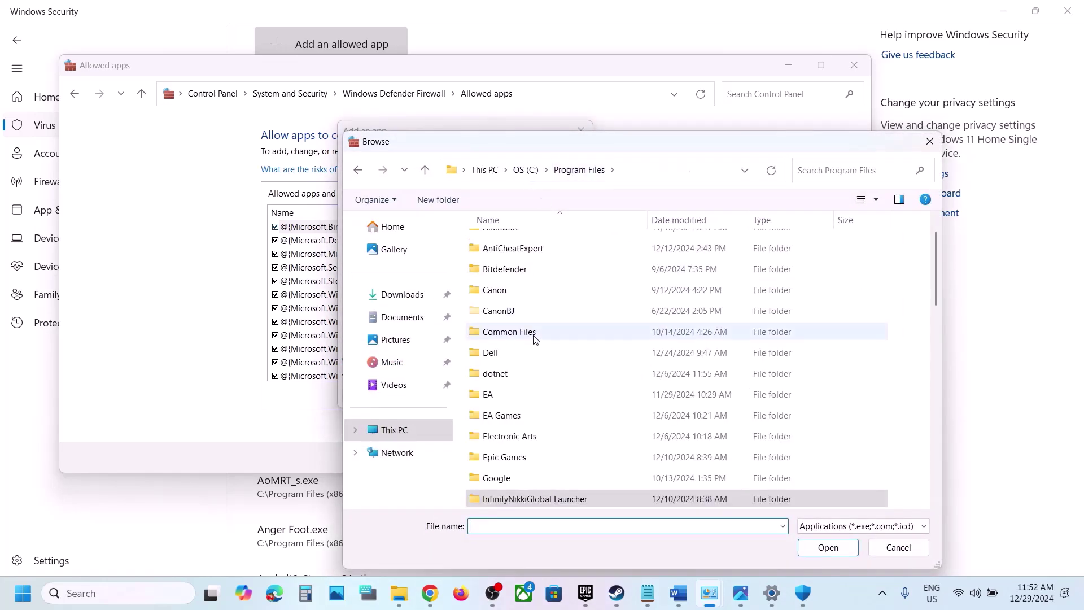
pyautogui.scroll(-3, 531, 340)
pyautogui.click(519, 180)
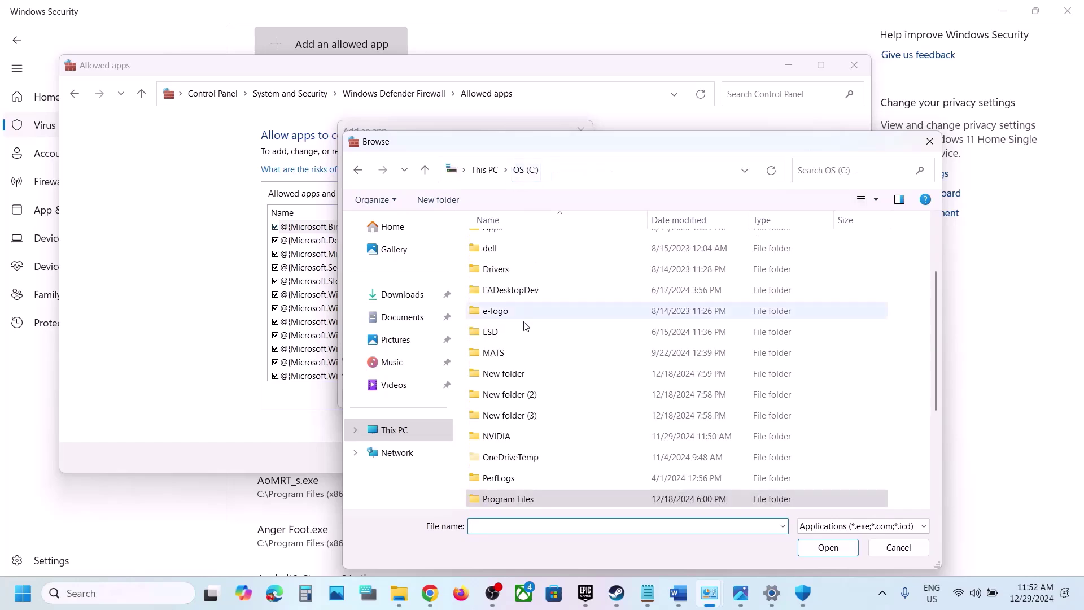
pyautogui.scroll(-3, 527, 326)
pyautogui.doubleClick(544, 362)
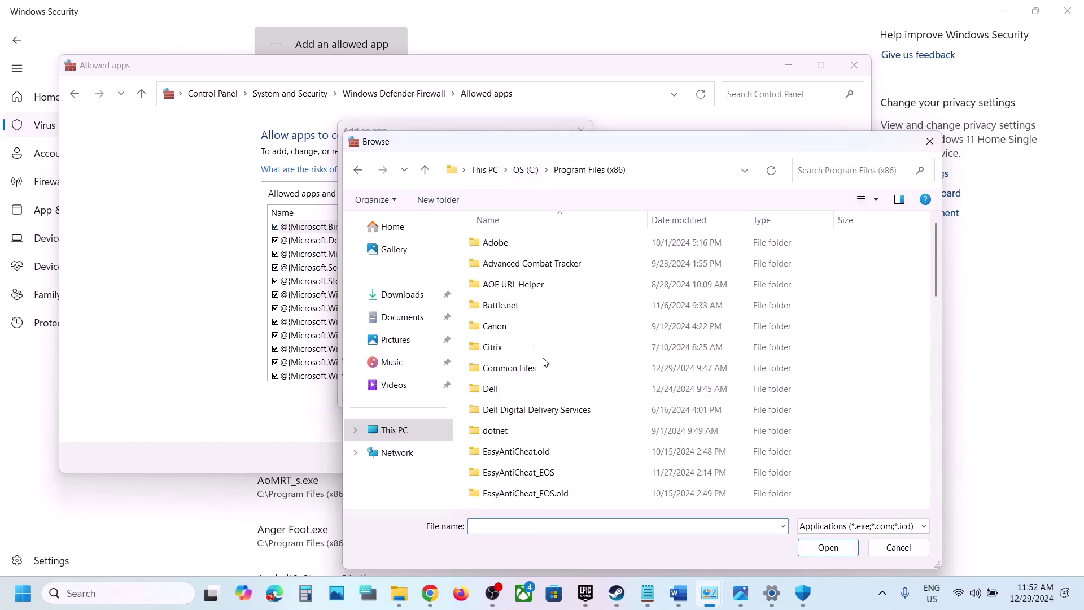
pyautogui.scroll(-4, 534, 363)
pyautogui.scroll(-1, 508, 416)
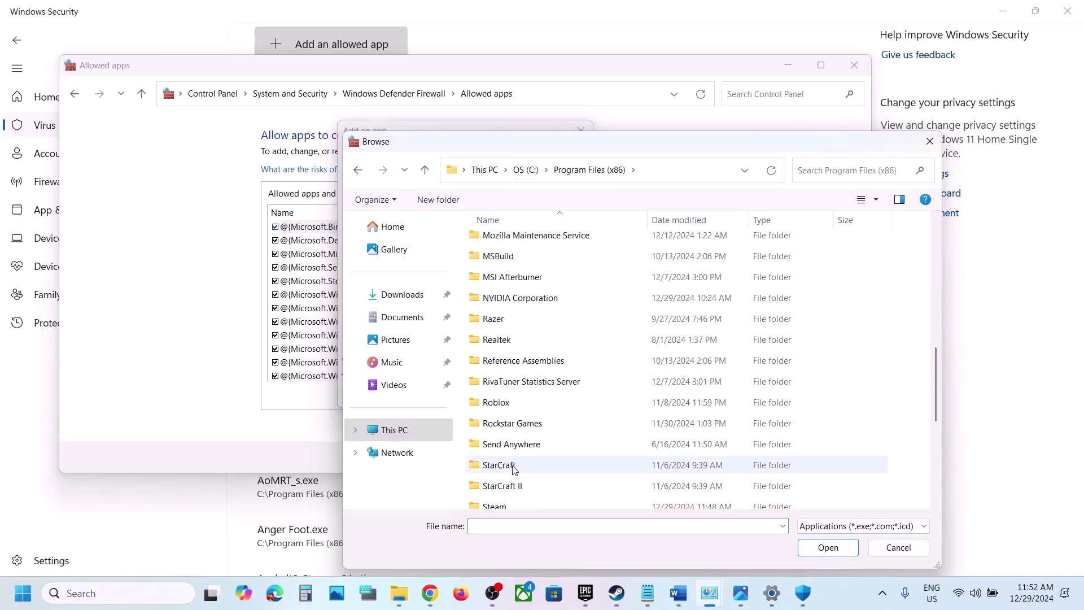
pyautogui.scroll(-3, 509, 418)
pyautogui.doubleClick(502, 308)
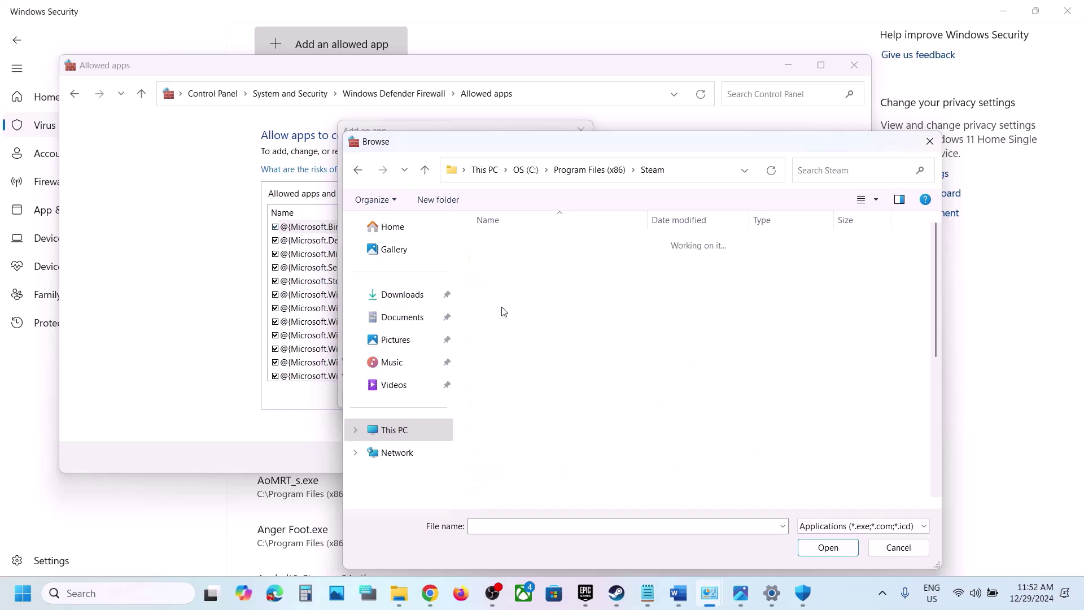
# Try to add the hotwheels application from steamapps\common\HOT WHEELS UNLEASHED to the firewall's allowed apps.
pyautogui.doubleClick(508, 410)
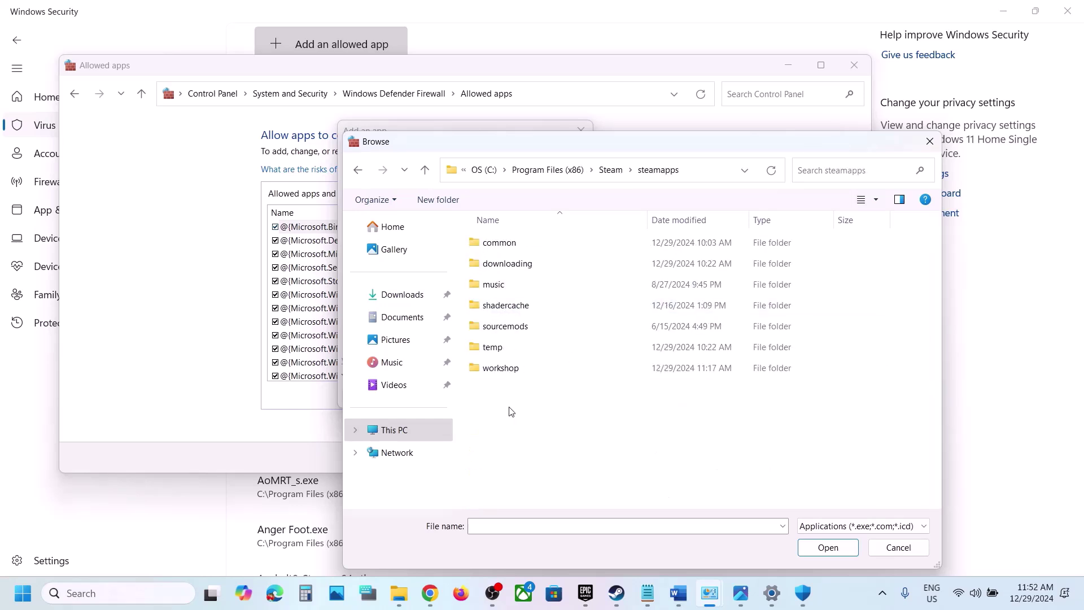
pyautogui.doubleClick(506, 243)
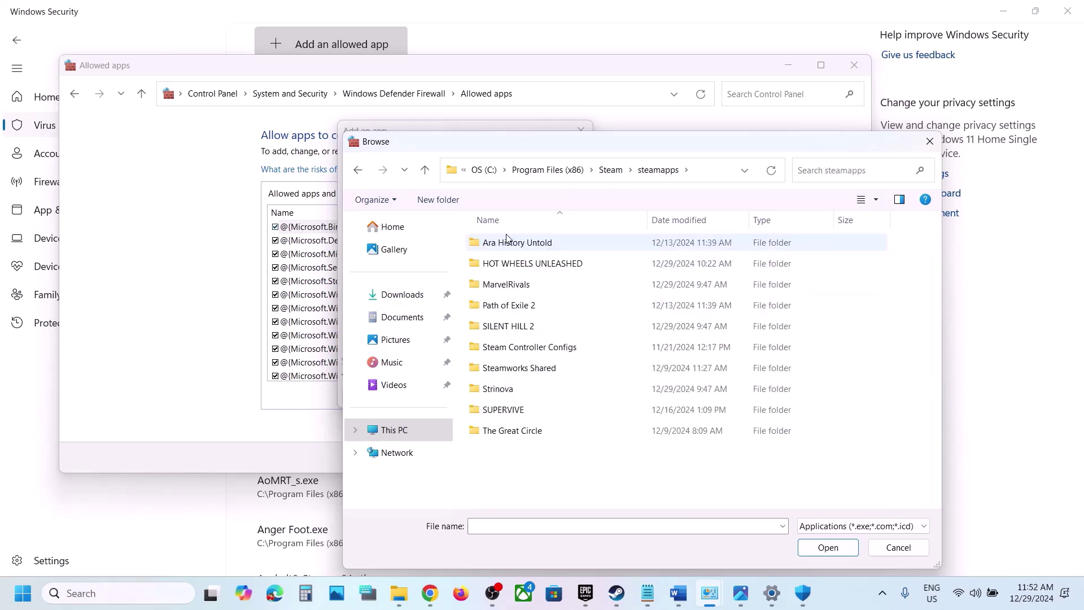
pyautogui.doubleClick(522, 268)
pyautogui.click(509, 284)
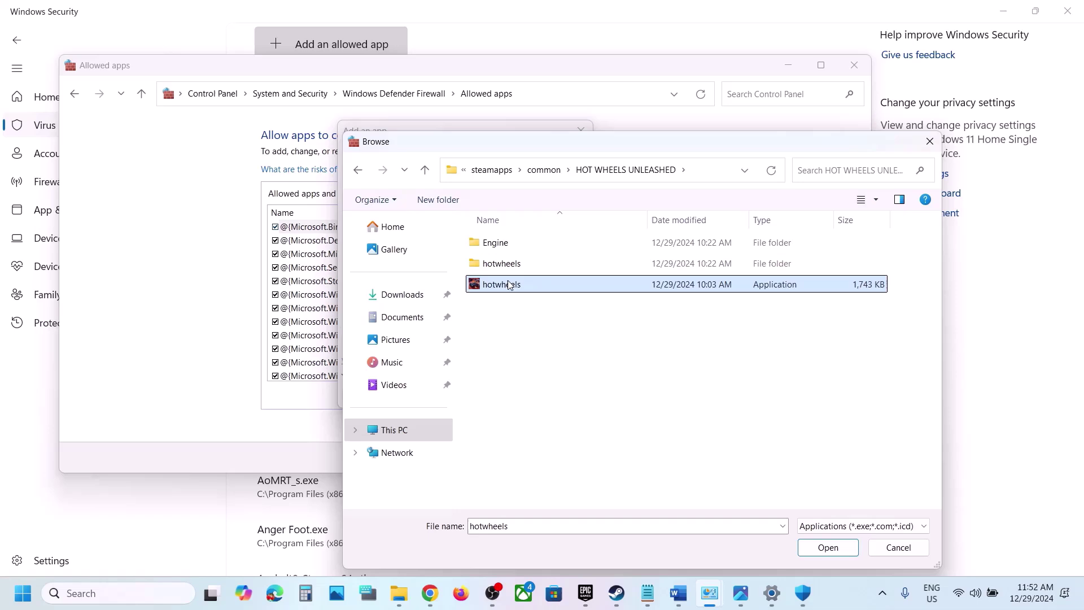
pyautogui.click(840, 550)
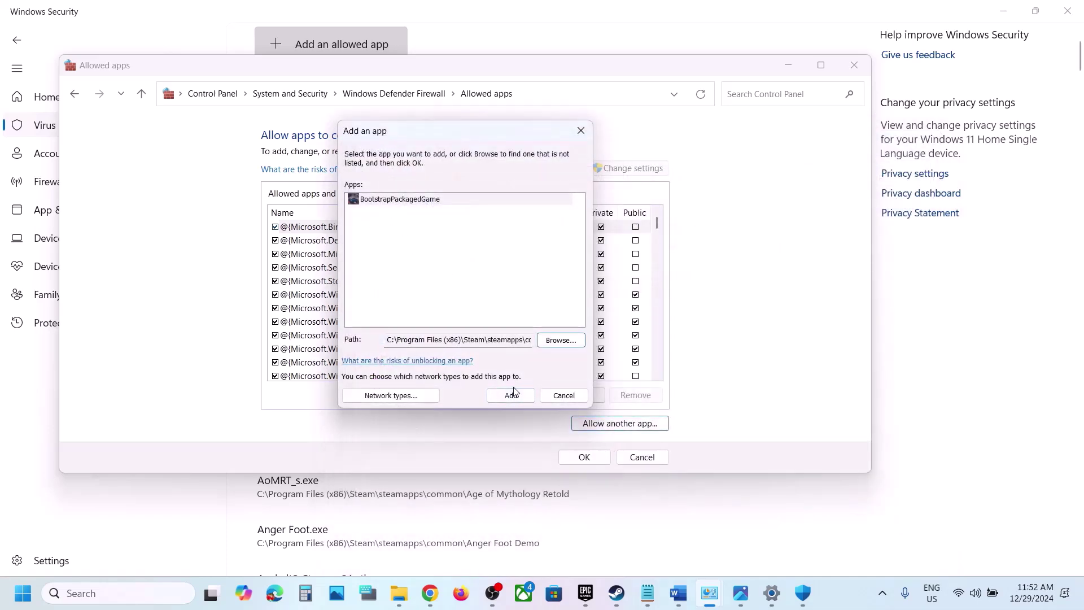
pyautogui.click(512, 397)
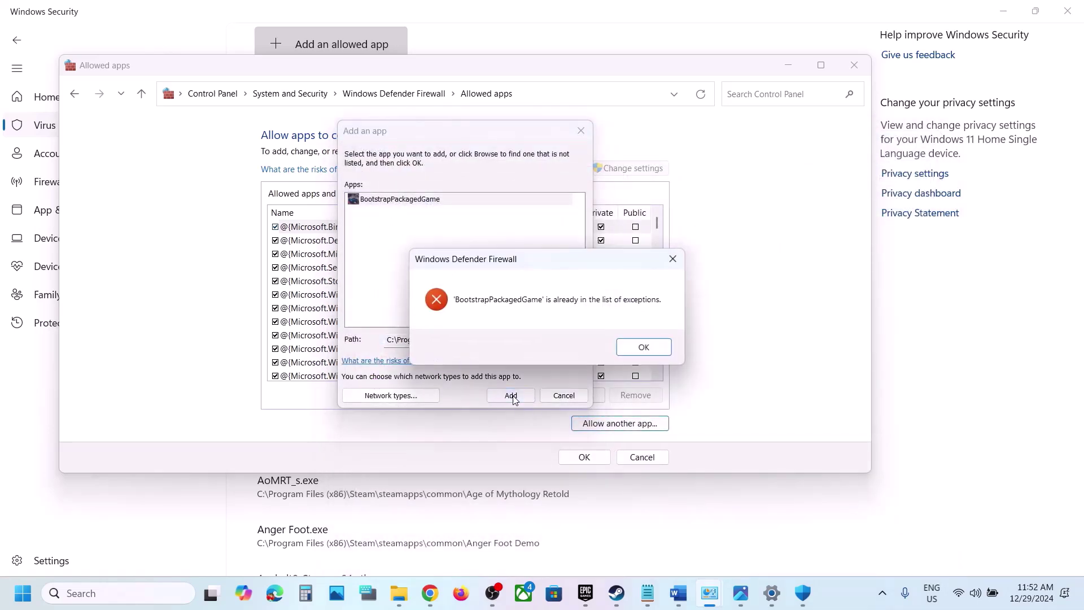
pyautogui.click(625, 354)
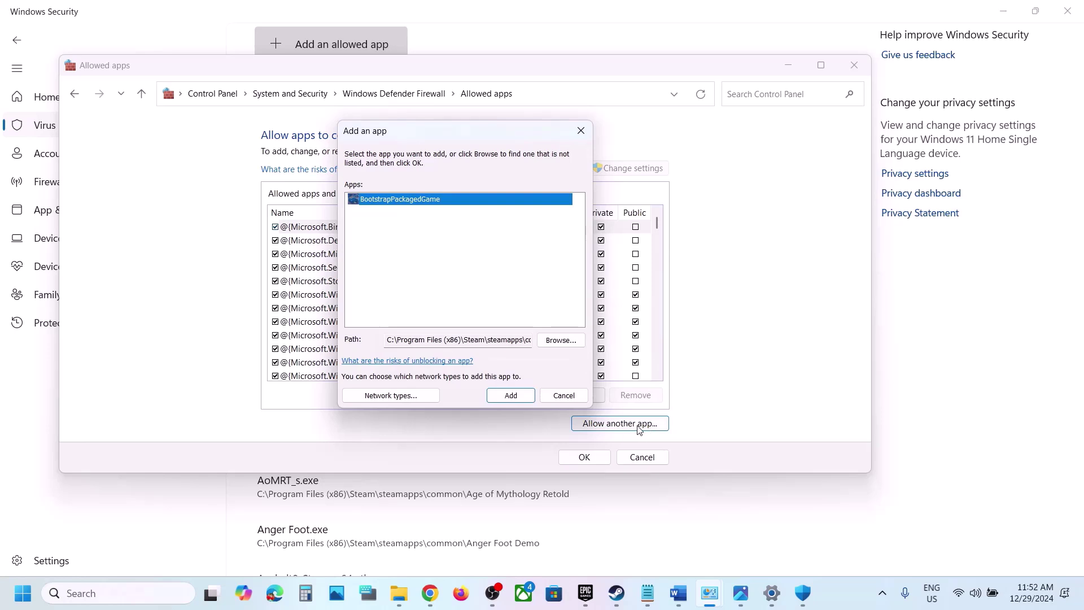
# Add hotwheels-Win64-Shipping from the hotwheels\Binaries\Win64 folder to the firewall's allowed apps.
pyautogui.click(576, 336)
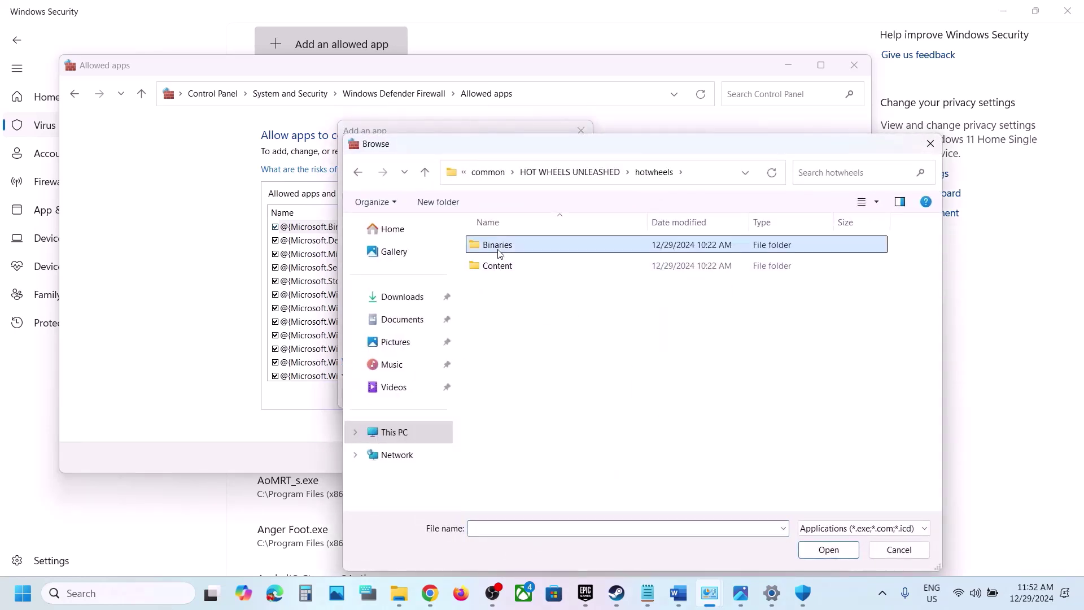
pyautogui.doubleClick(497, 246)
pyautogui.doubleClick(498, 247)
pyautogui.click(531, 254)
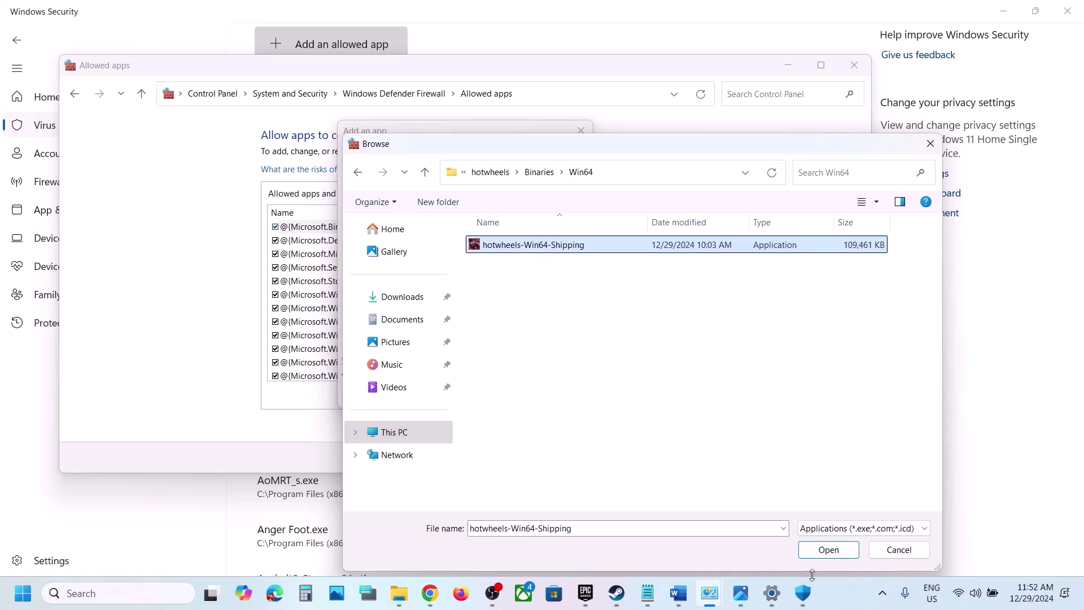
pyautogui.click(828, 551)
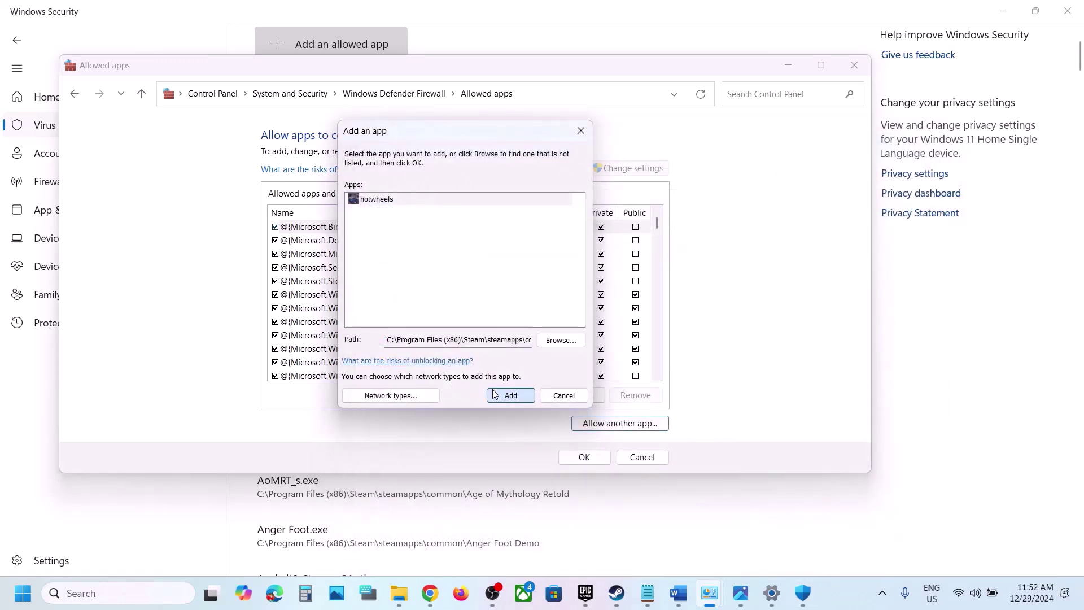
pyautogui.click(495, 395)
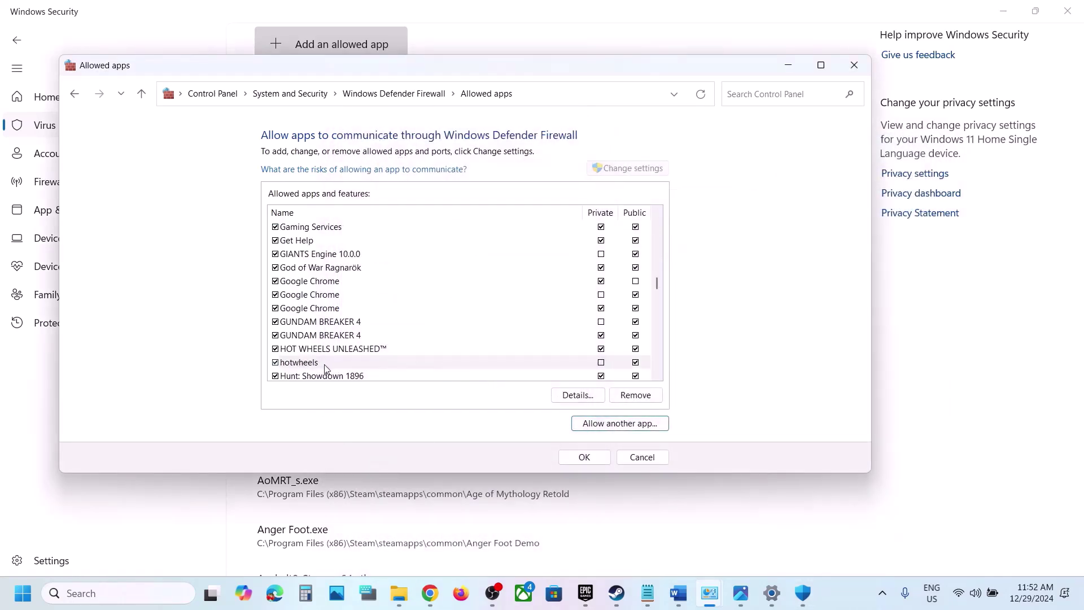
# Close the firewall's allowed apps window, Windows Security and Settings.
pyautogui.click(854, 65)
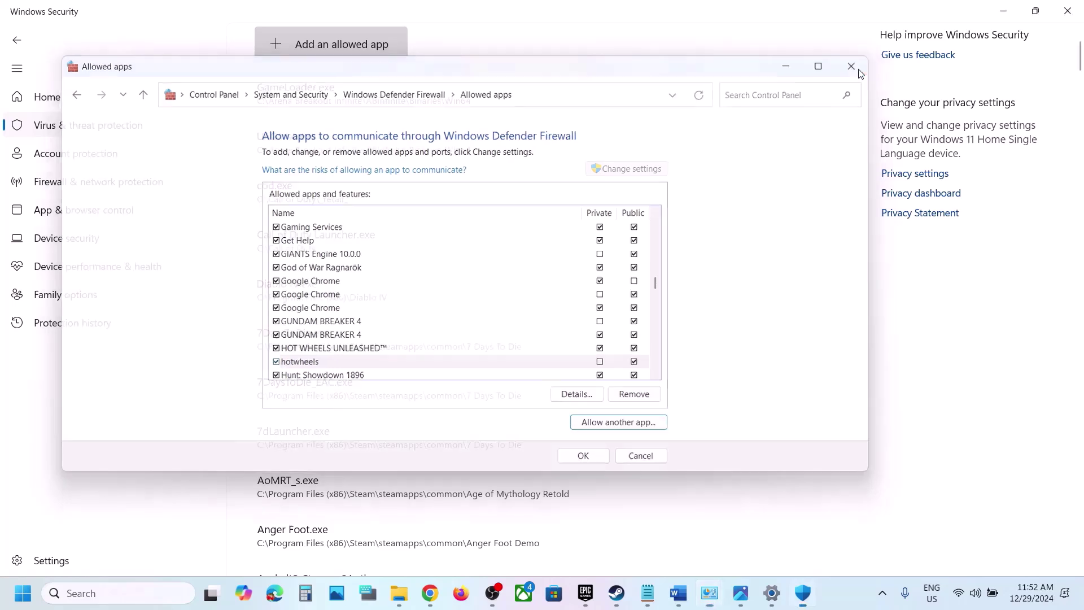
pyautogui.click(1067, 11)
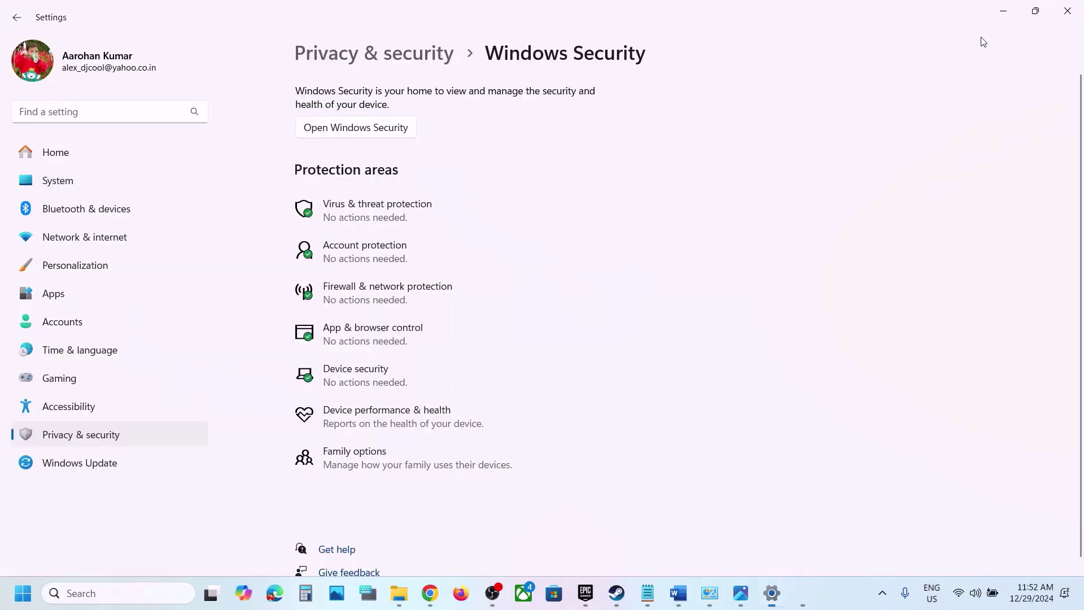
pyautogui.click(1078, 10)
# Highlight the Step 8 text in the Word document about setting the game executable's priority in Task Manager.
pyautogui.scroll(-3, 438, 361)
pyautogui.scroll(1, 438, 362)
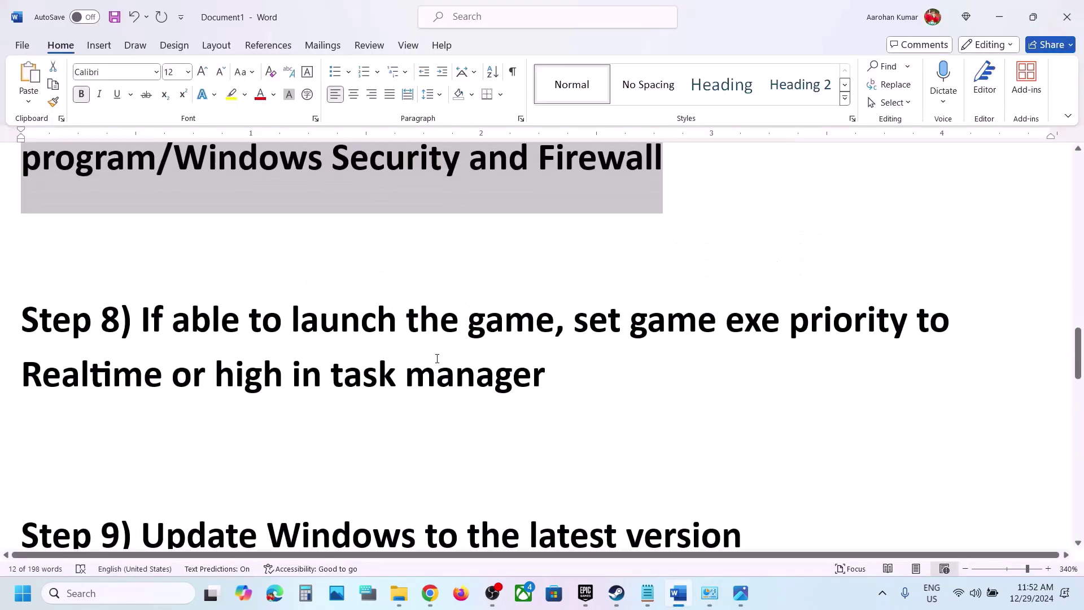
pyautogui.moveTo(150, 348)
pyautogui.mouseDown()
pyautogui.moveTo(719, 355)
pyautogui.moveTo(823, 332)
pyautogui.moveTo(955, 339)
pyautogui.moveTo(206, 387)
pyautogui.moveTo(527, 394)
pyautogui.moveTo(539, 392)
pyautogui.moveTo(142, 345)
pyautogui.mouseUp()
pyautogui.click(539, 392)
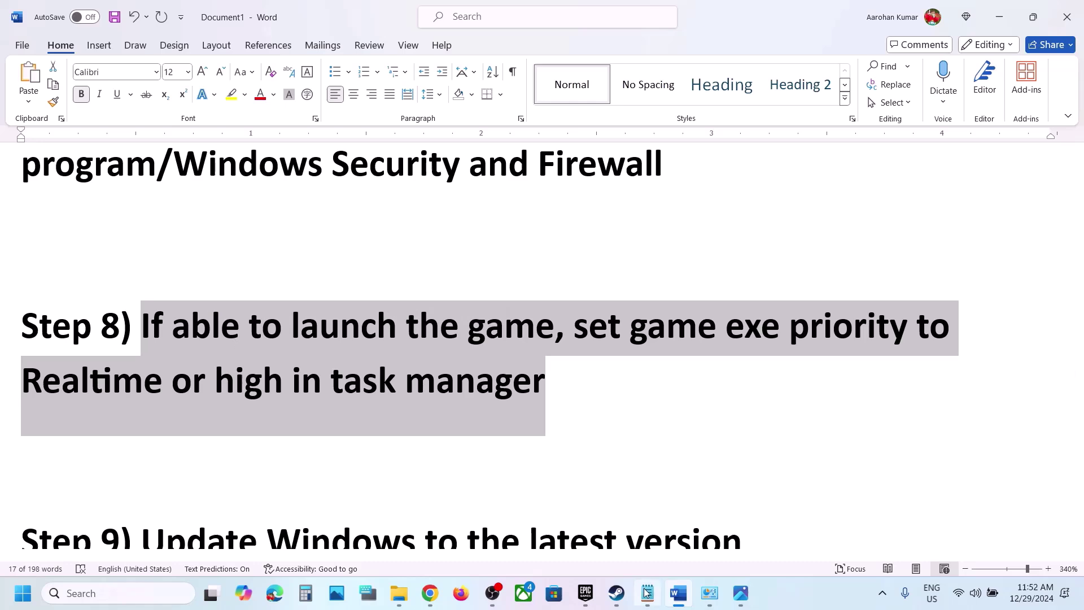
# Switch to Steam and launch HOT WHEELS UNLEASHED, acknowledging the controller recommendation.
pyautogui.click(618, 593)
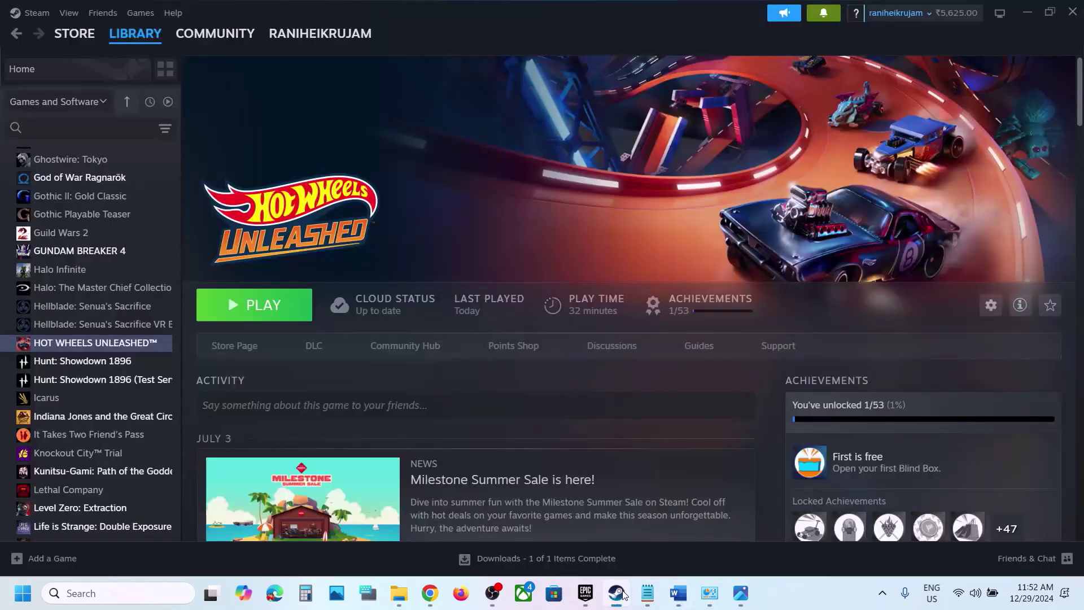
pyautogui.click(254, 308)
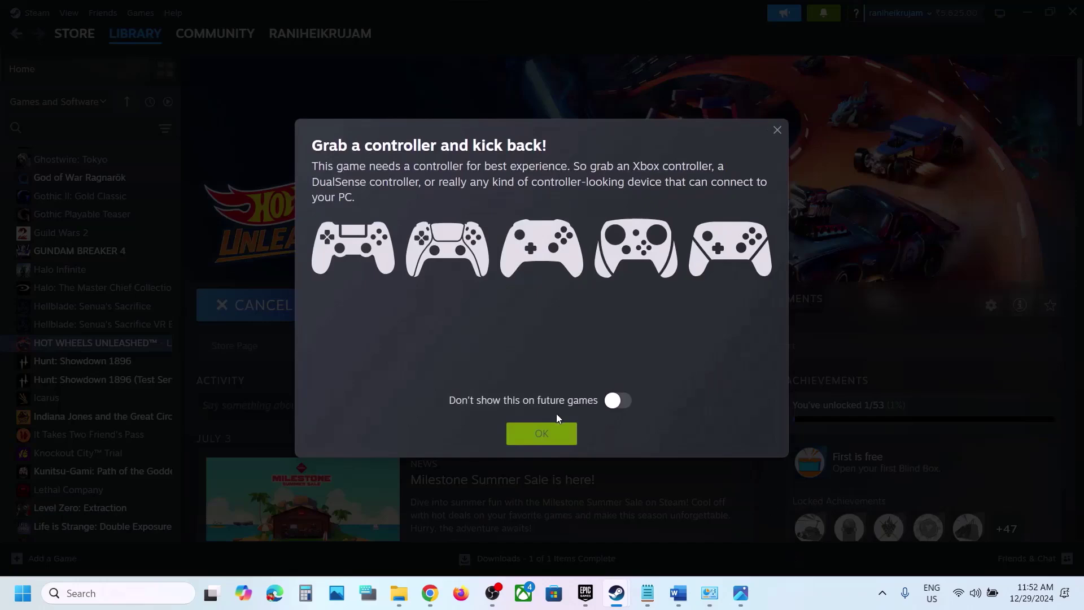
pyautogui.click(549, 444)
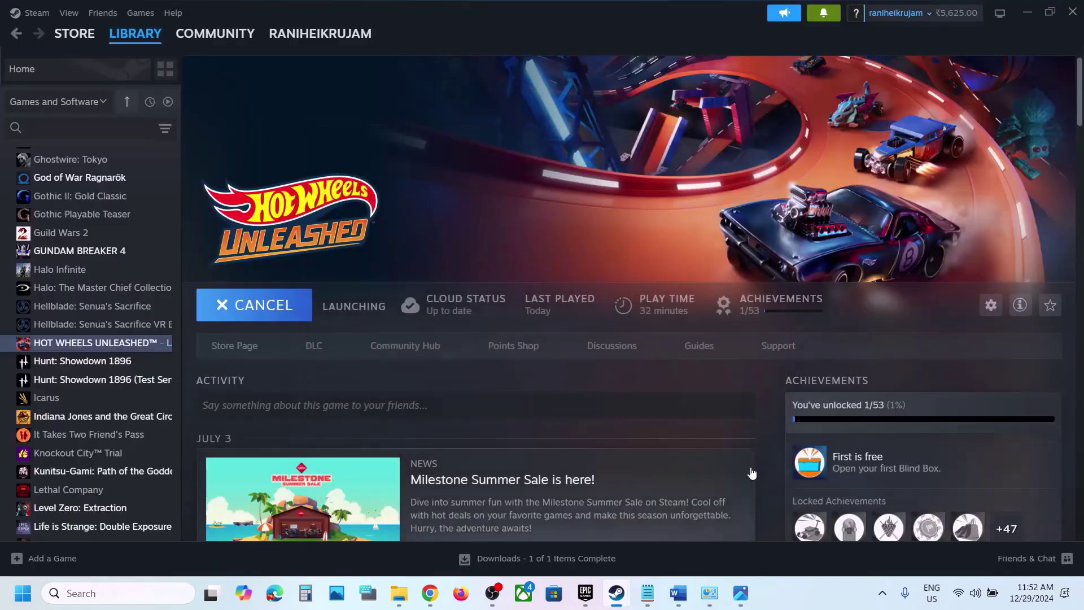
# Open Task Manager and show the running hotwheels app's process in the detailed process list.
pyautogui.rightClick(26, 598)
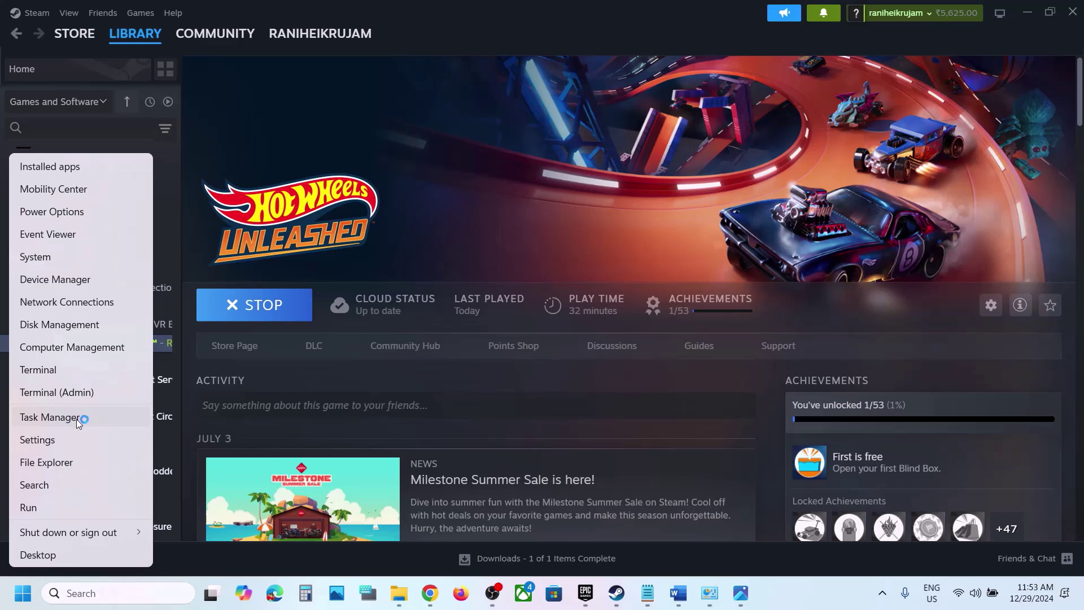
pyautogui.click(77, 419)
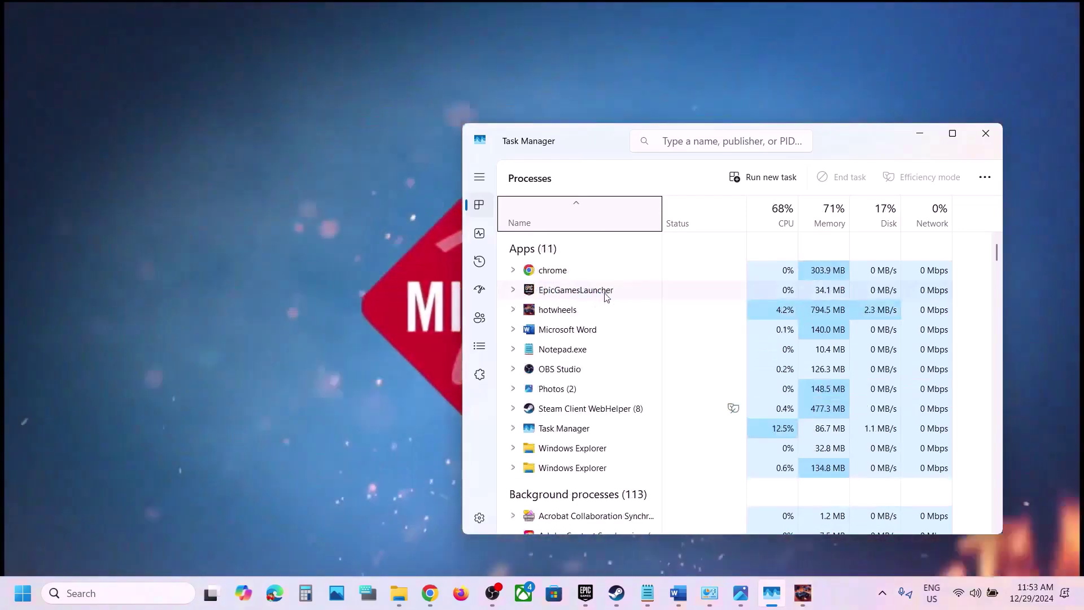
pyautogui.click(574, 316)
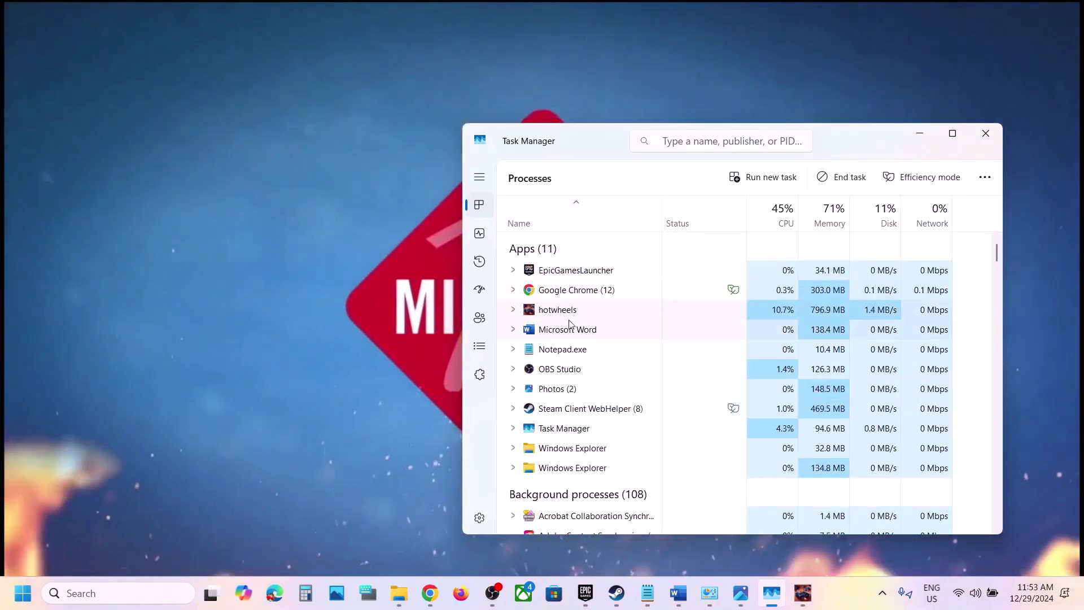
pyautogui.rightClick(581, 315)
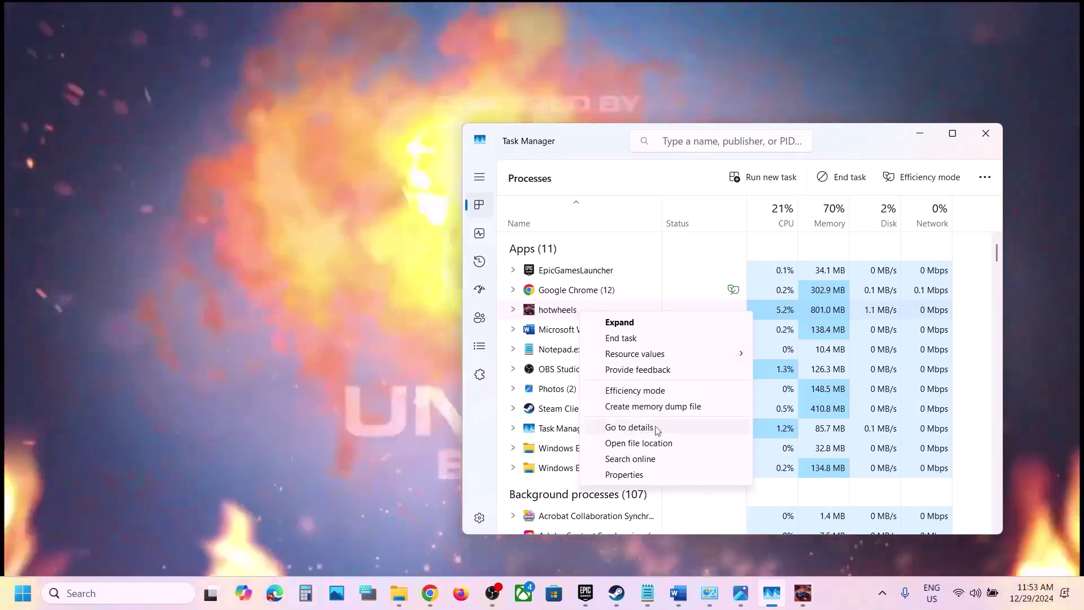
pyautogui.click(630, 426)
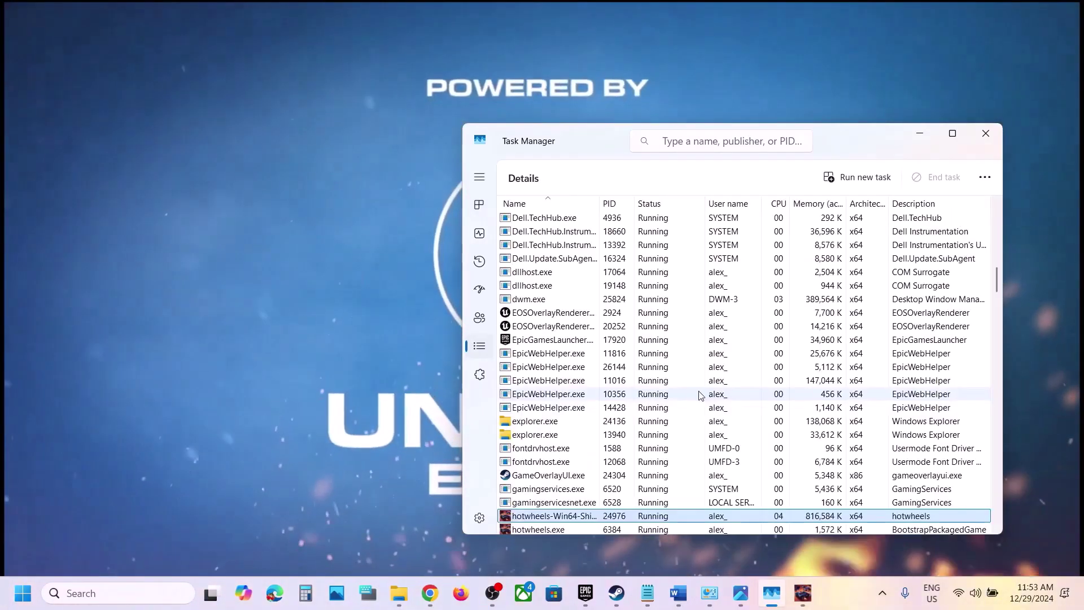
pyautogui.scroll(-5, 684, 392)
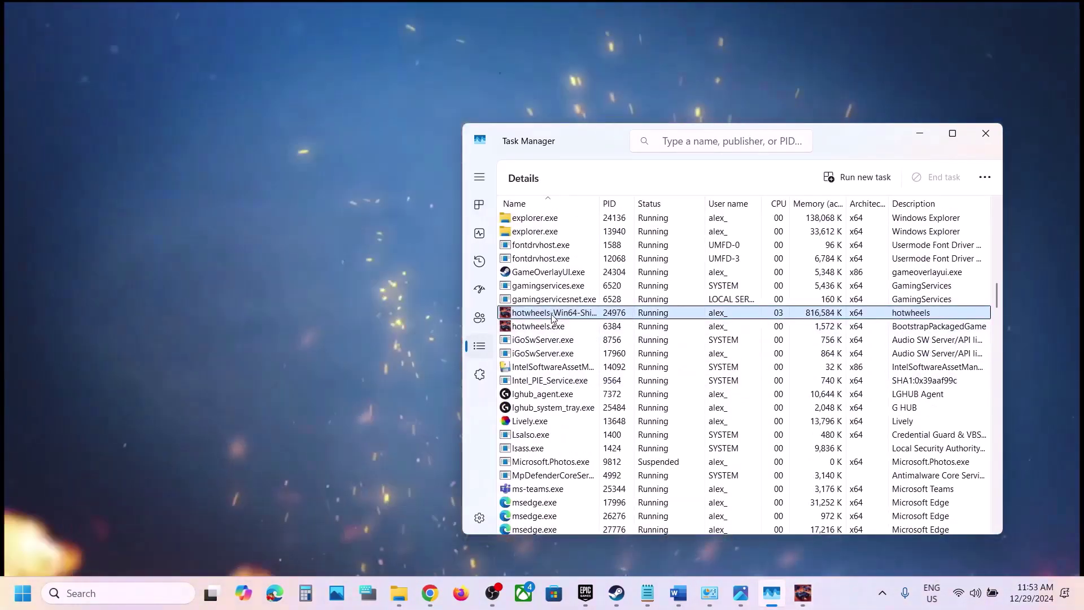
# Set the priority of hotwheels-Win64-Shipping.exe to Realtime and confirm the change.
pyautogui.rightClick(553, 317)
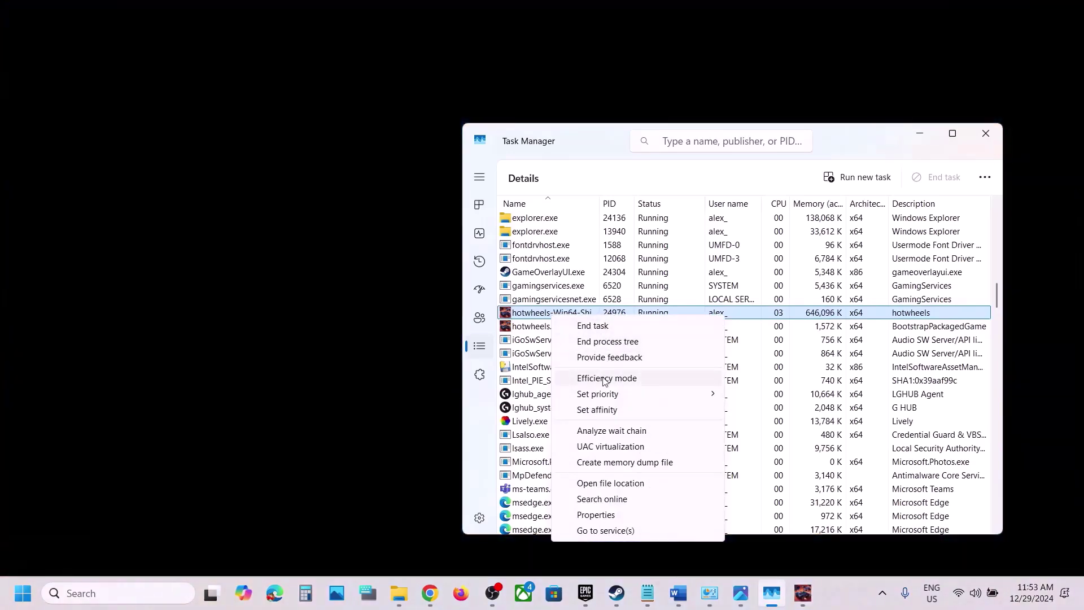
pyautogui.moveTo(715, 393)
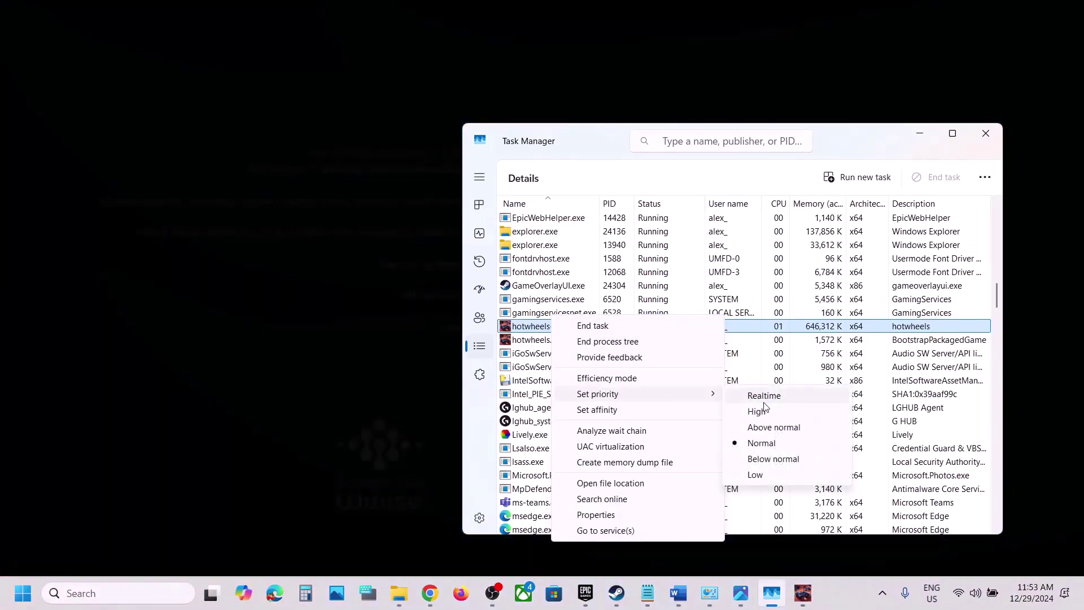
pyautogui.click(767, 397)
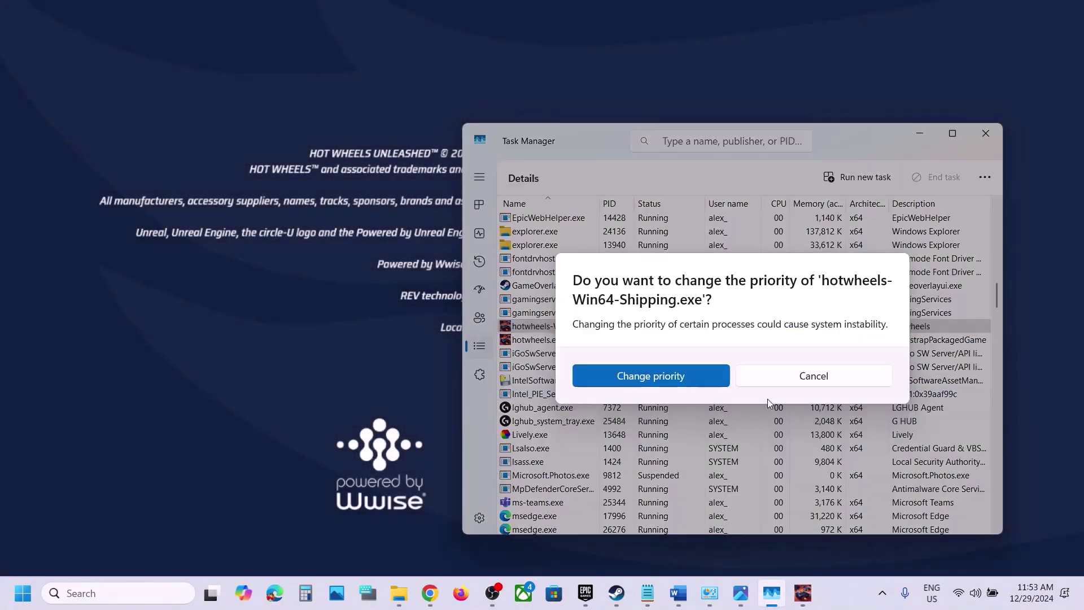
pyautogui.click(660, 375)
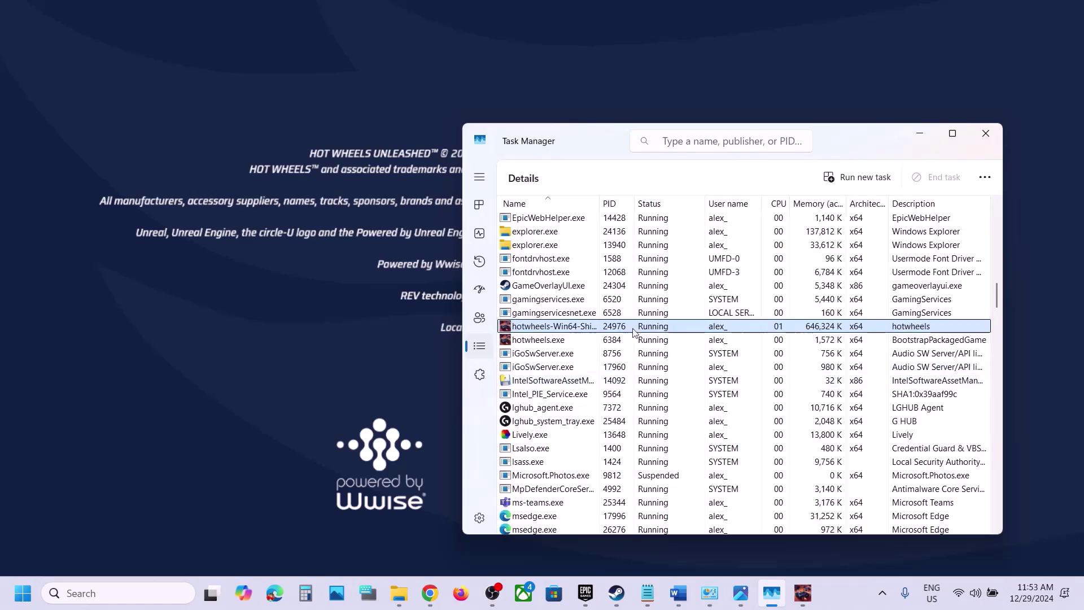
# Change the priority of hotwheels-Win64-Shipping.exe to High and confirm the change.
pyautogui.rightClick(571, 331)
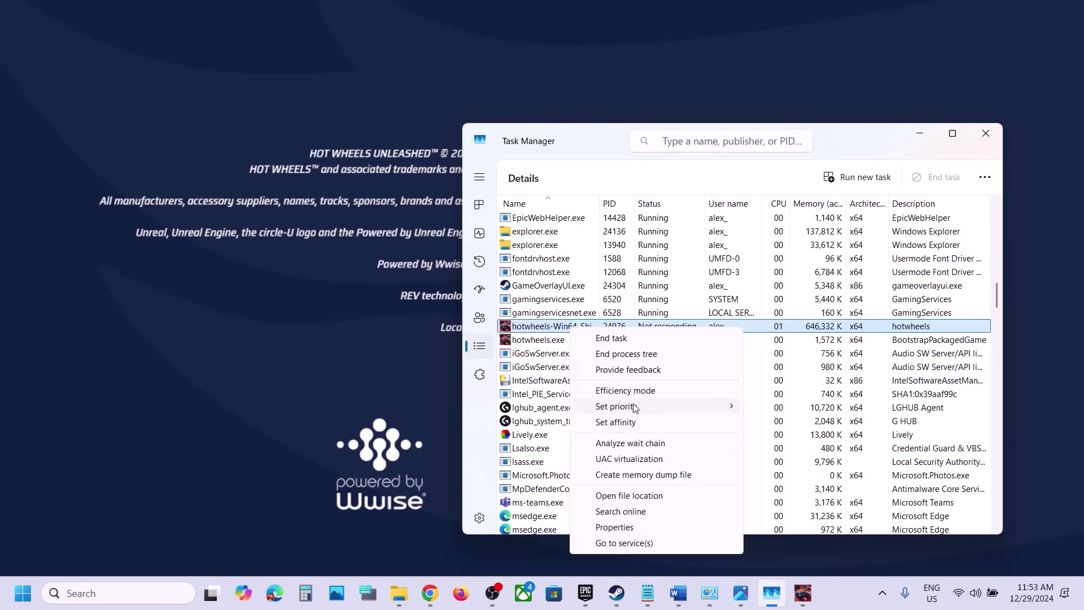
pyautogui.moveTo(634, 408)
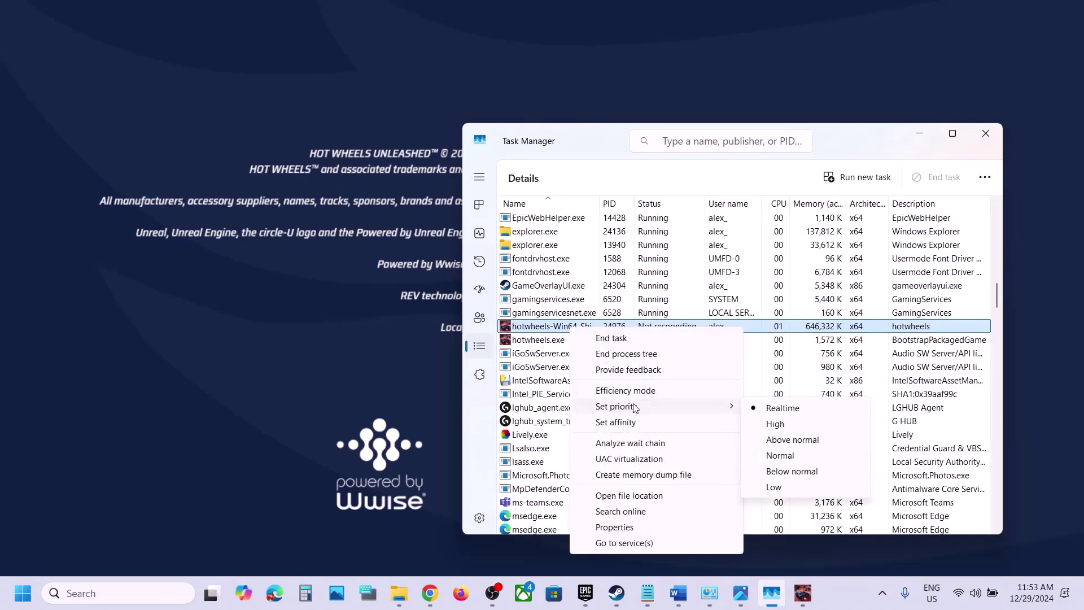
pyautogui.click(784, 432)
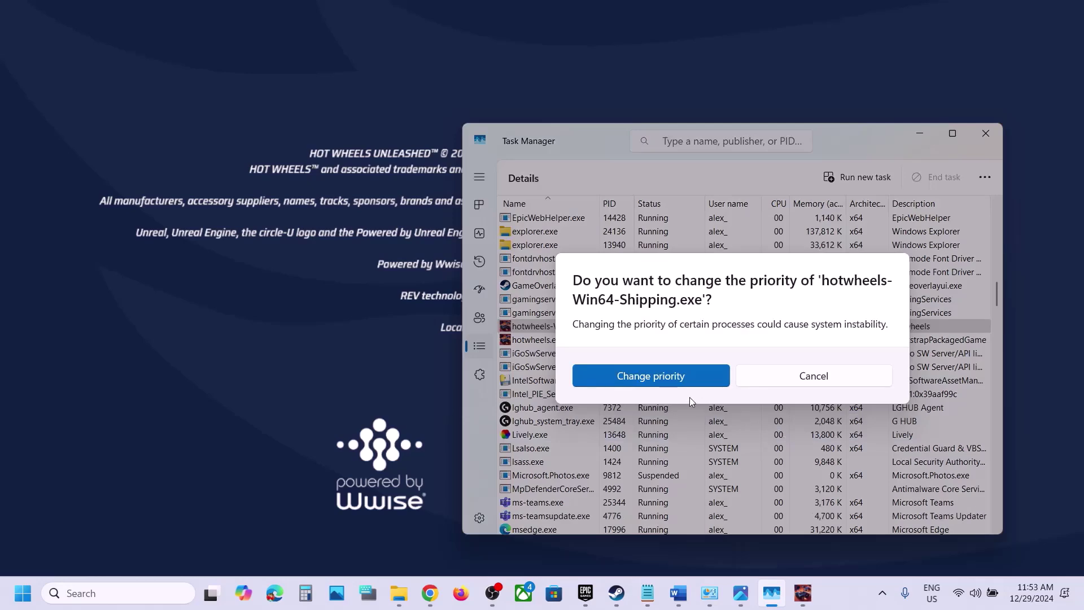
pyautogui.click(655, 380)
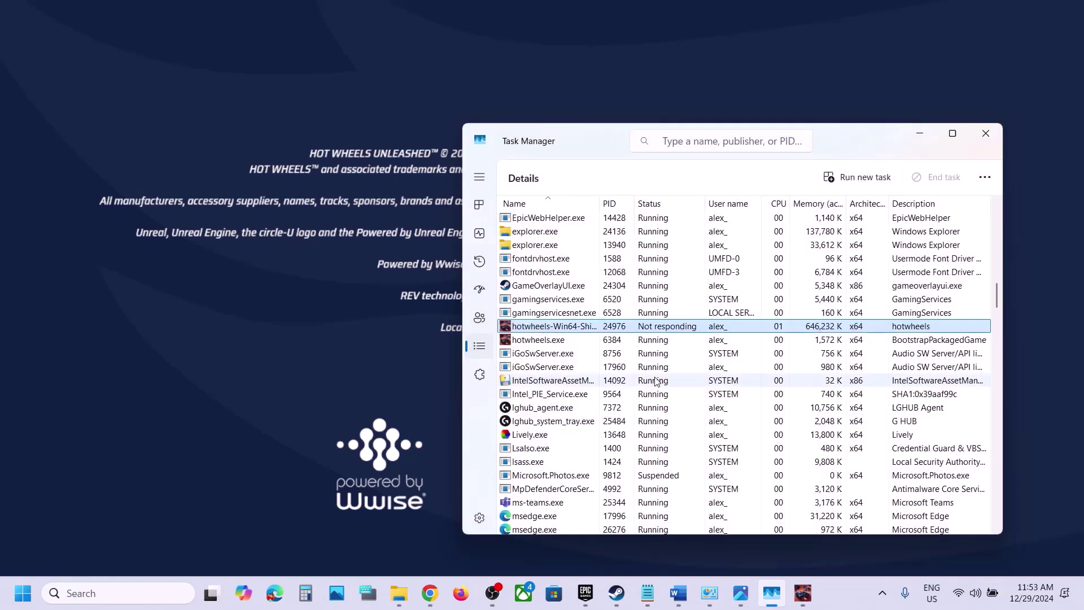
# Set the priority of the hotwheels.exe process to Realtime and confirm the change.
pyautogui.click(546, 343)
pyautogui.rightClick(546, 343)
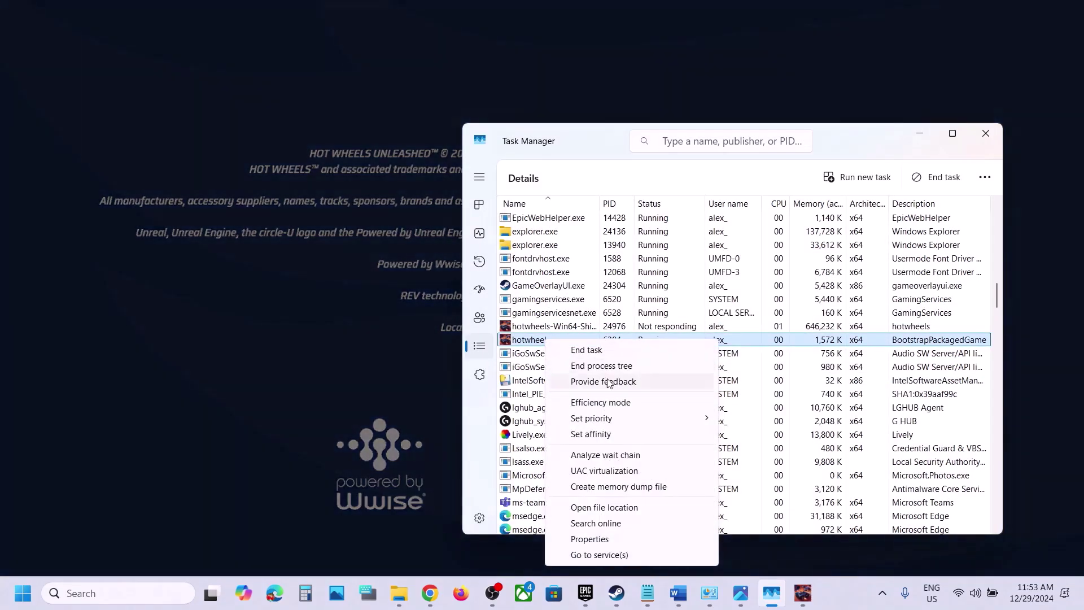
pyautogui.moveTo(668, 418)
pyautogui.click(757, 420)
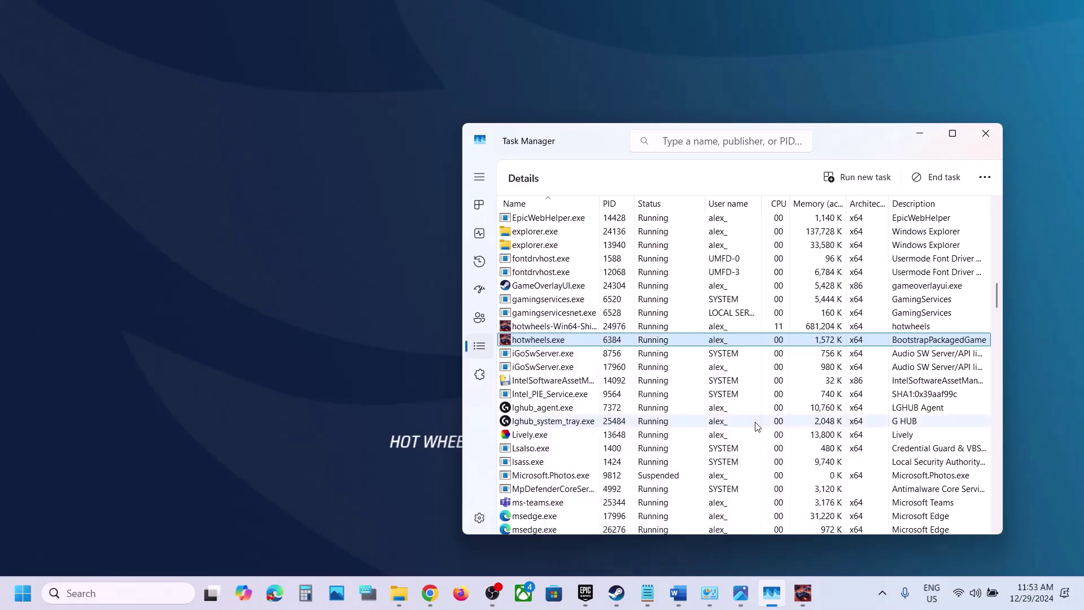
pyautogui.click(663, 367)
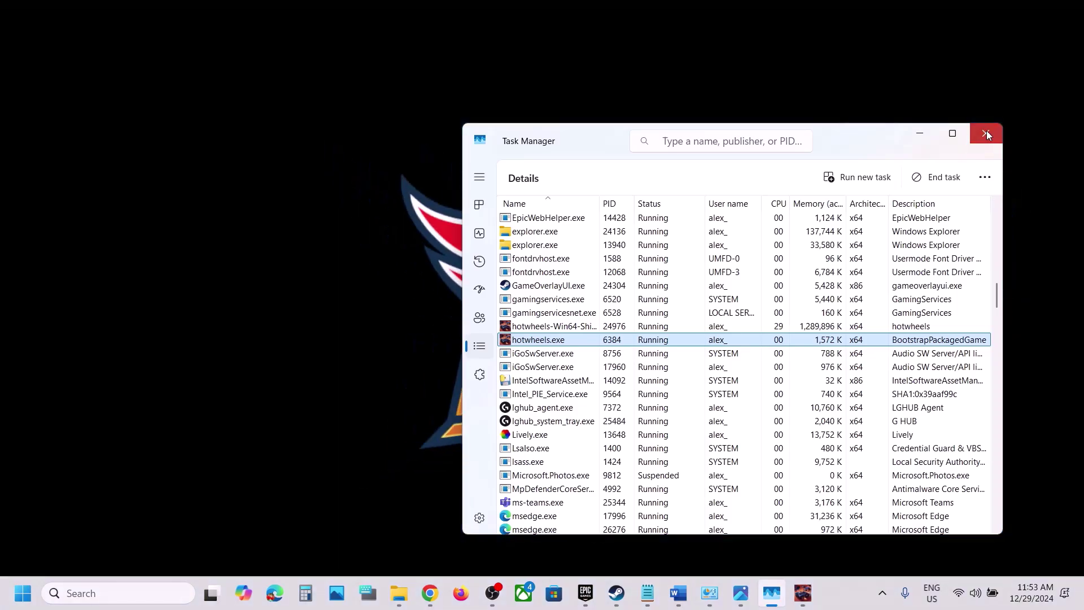
# Close Task Manager and quit HOT WHEELS UNLEASHED, confirming the exit.
pyautogui.click(987, 134)
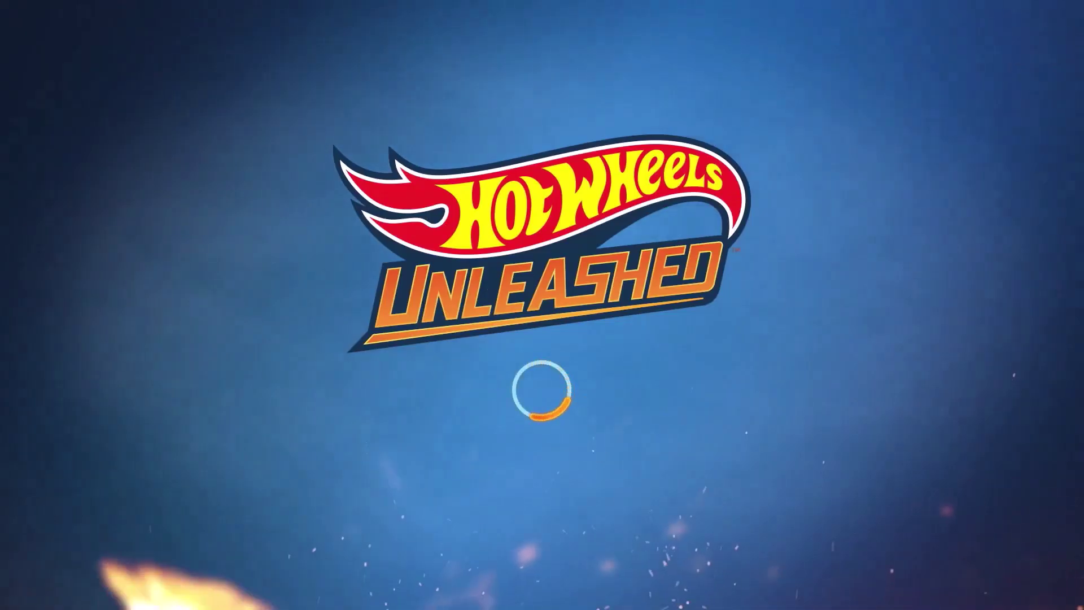
pyautogui.hotkey('alt', 'F4')
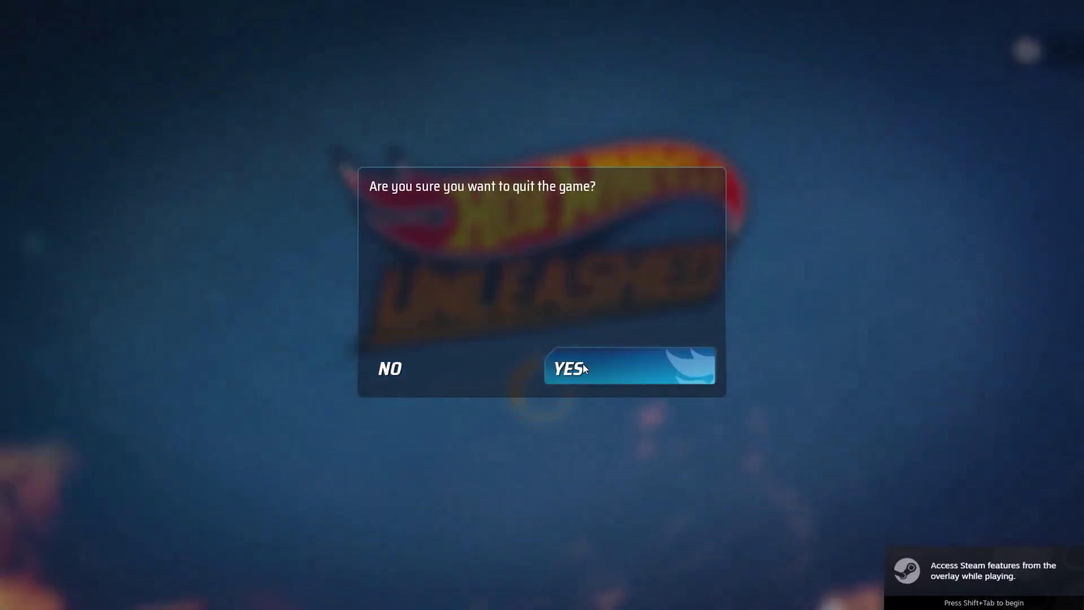
pyautogui.click(583, 364)
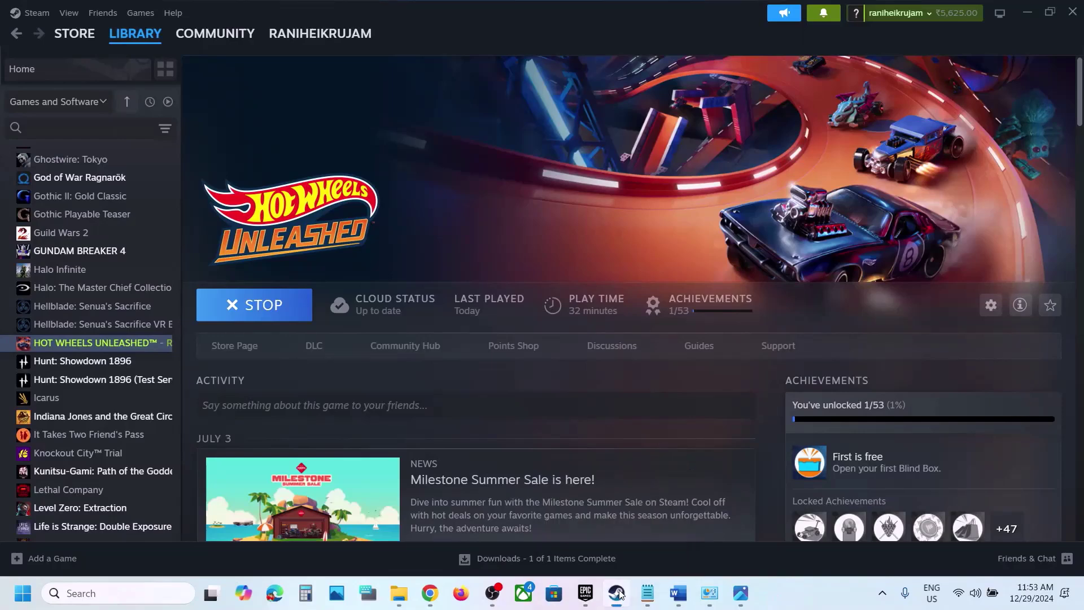
# Switch to the Word document and highlight the Step 9 text about updating Windows to the latest version.
pyautogui.click(677, 593)
pyautogui.scroll(-3, 497, 384)
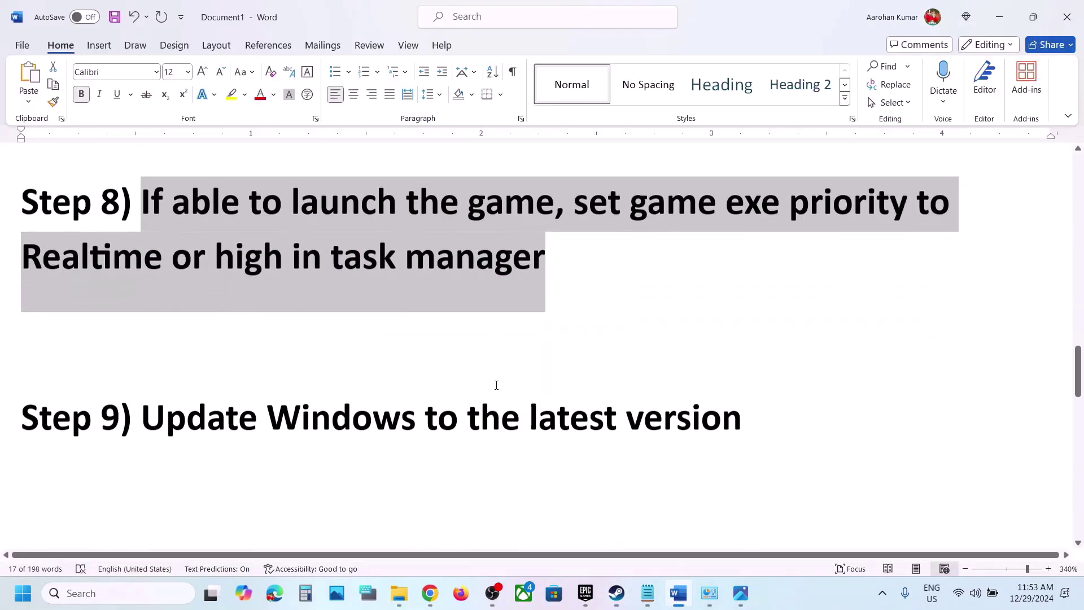
pyautogui.moveTo(142, 368); pyautogui.dragTo(742, 391)
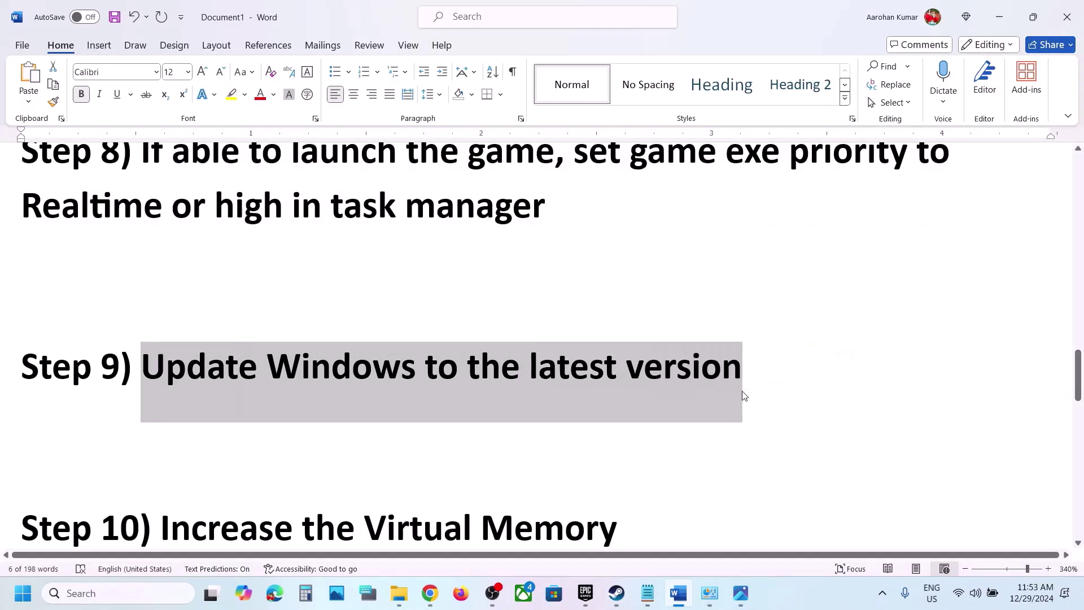
# Open the Windows Update page in Settings and check for updates.
pyautogui.press('super+i')
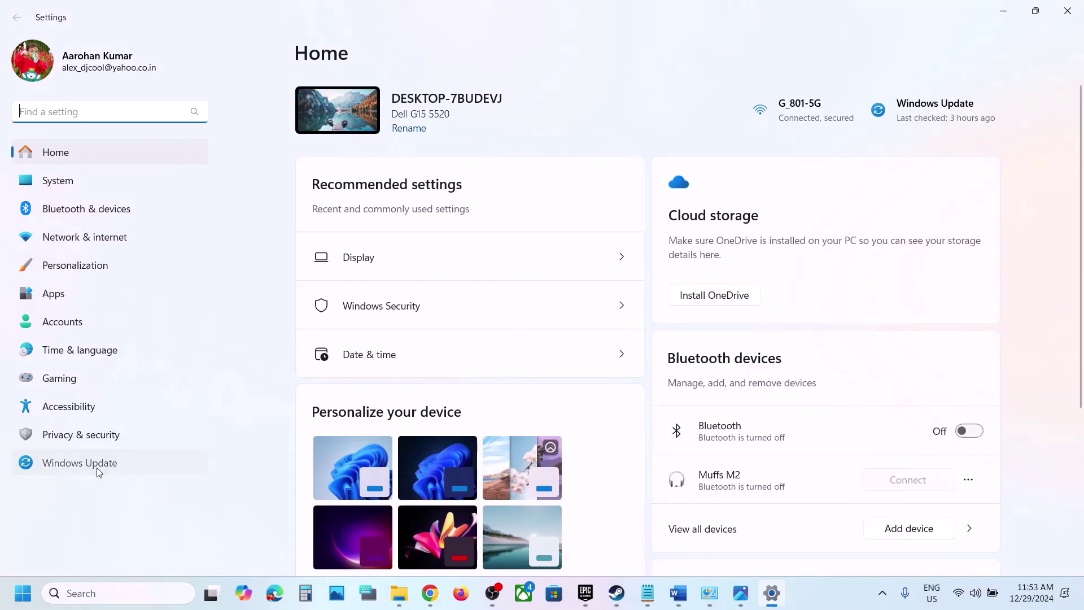
pyautogui.click(85, 462)
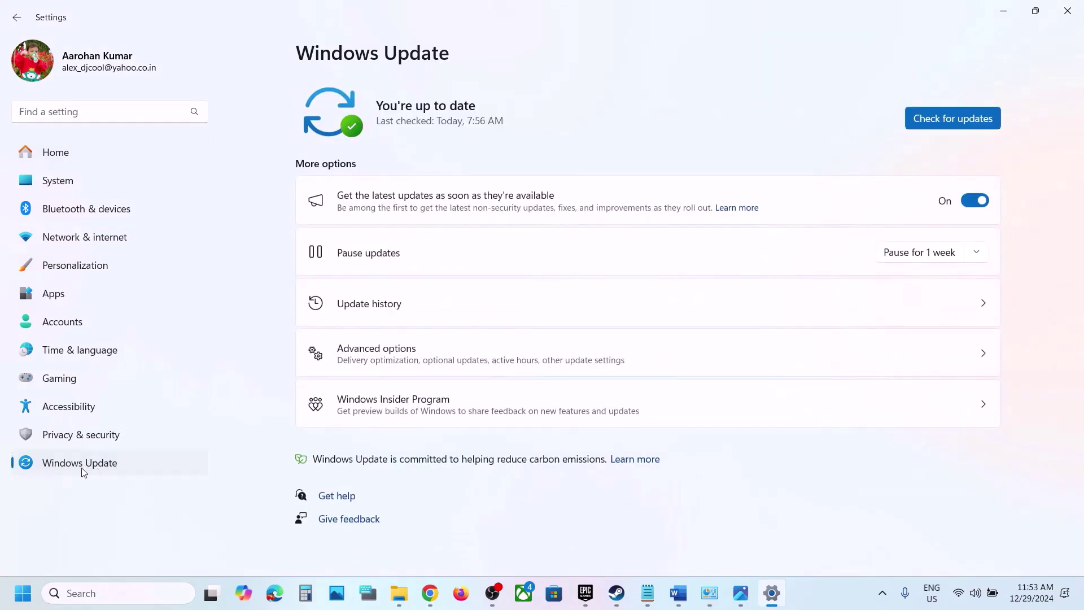
pyautogui.click(940, 116)
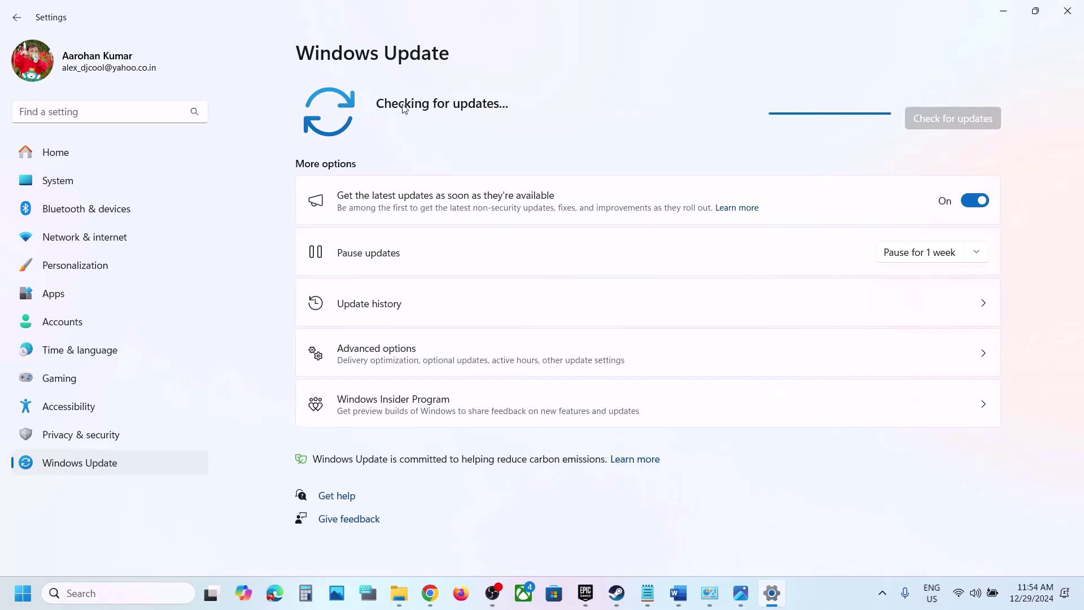
# Show the computer's power options, and return to the Word document's Step 10 about increasing the virtual memory.
pyautogui.click(23, 593)
pyautogui.click(420, 545)
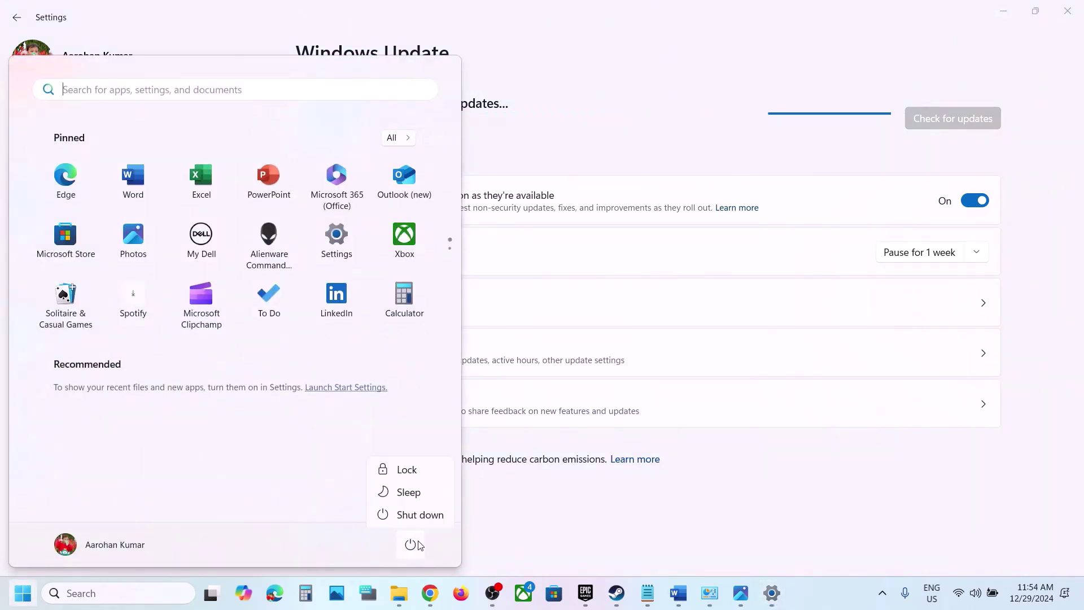
pyautogui.click(680, 593)
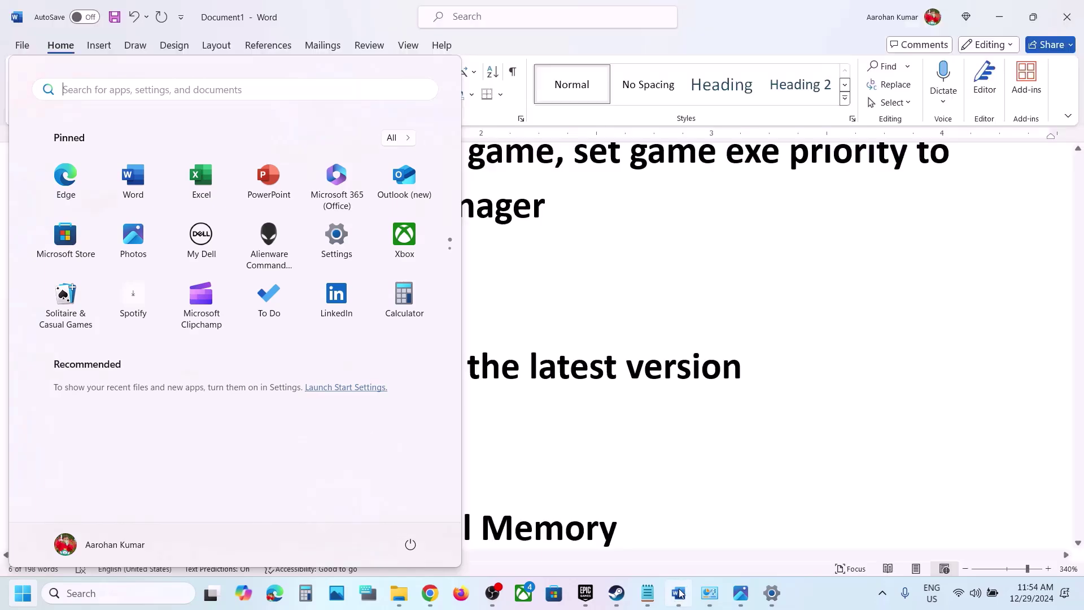
pyautogui.scroll(-5, 480, 387)
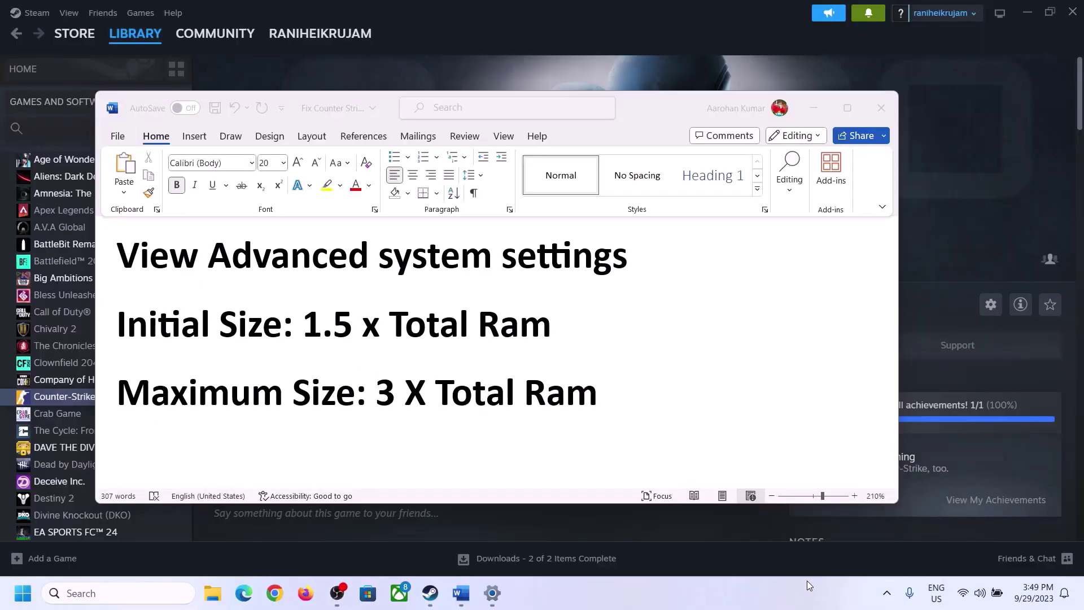
# Copy "View Advanced system settings" from the Word document, search Windows for it, and open the matching Control Panel result.
pyautogui.click(132, 261)
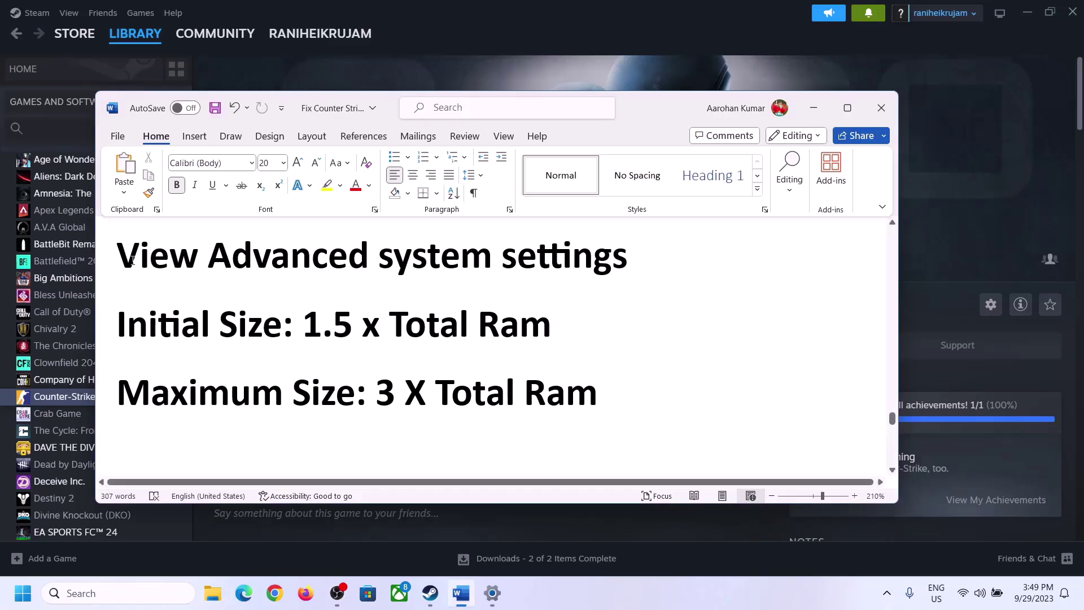
pyautogui.moveTo(129, 261); pyautogui.dragTo(602, 268)
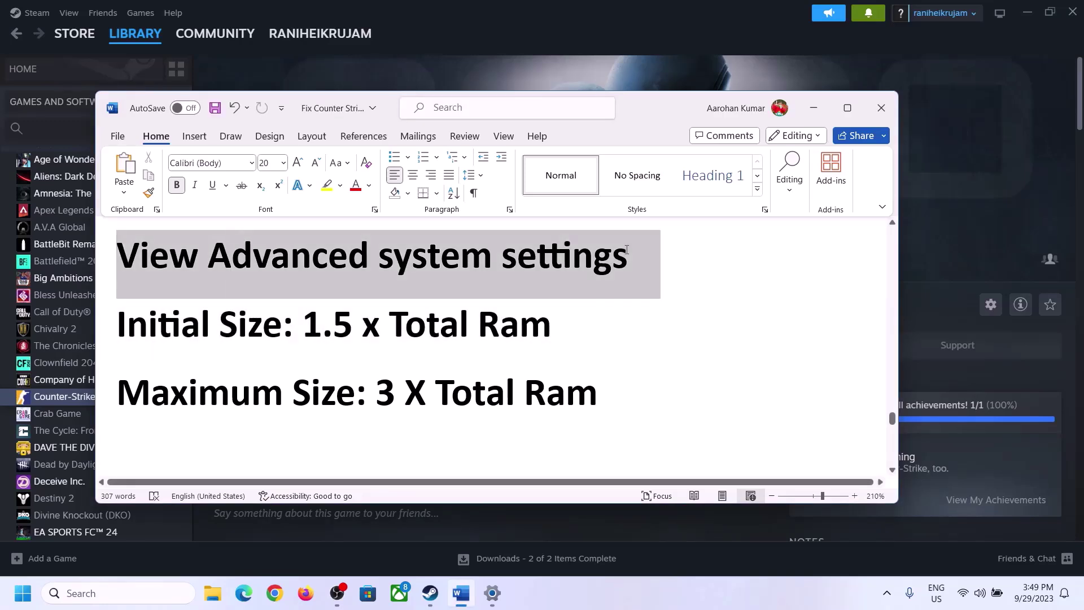
pyautogui.hotkey('ctrl', 'c')
pyautogui.click(132, 591)
pyautogui.hotkey('ctrl', 'v')
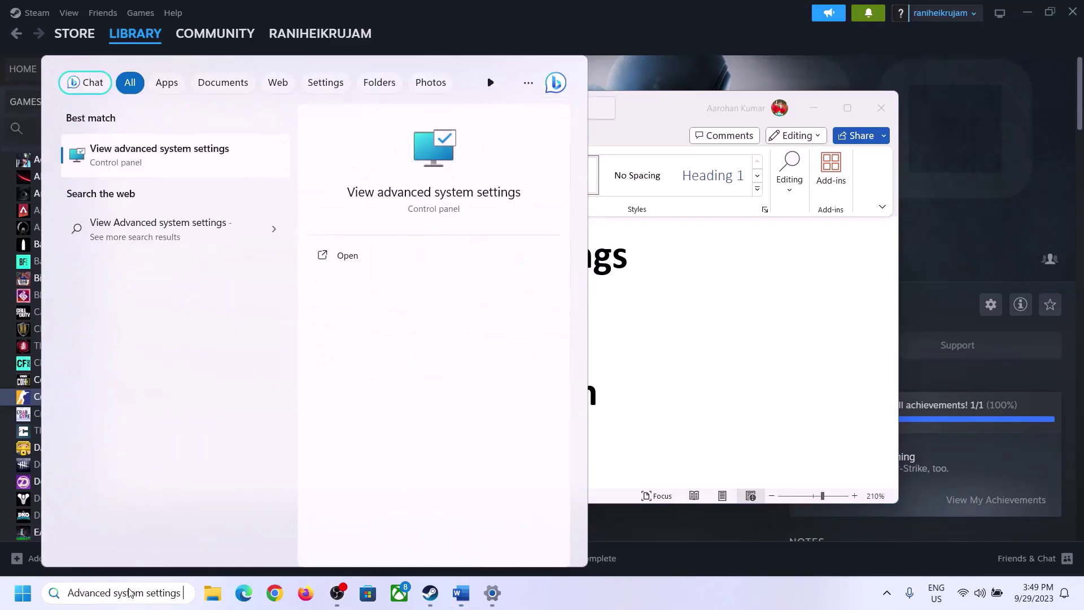
pyautogui.click(151, 165)
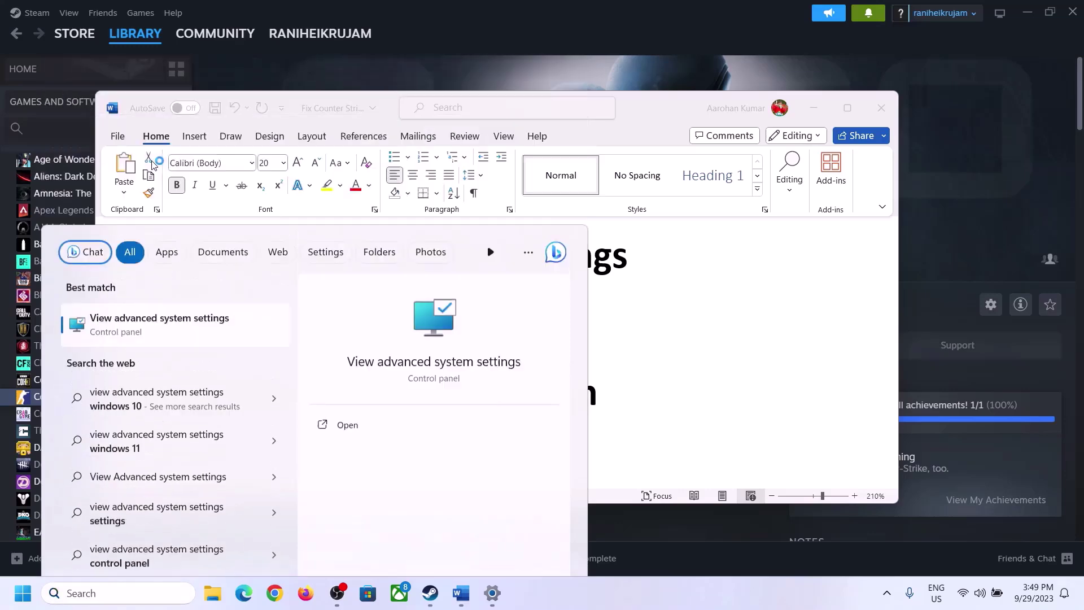
pyautogui.moveTo(227, 110); pyautogui.dragTo(487, 198)
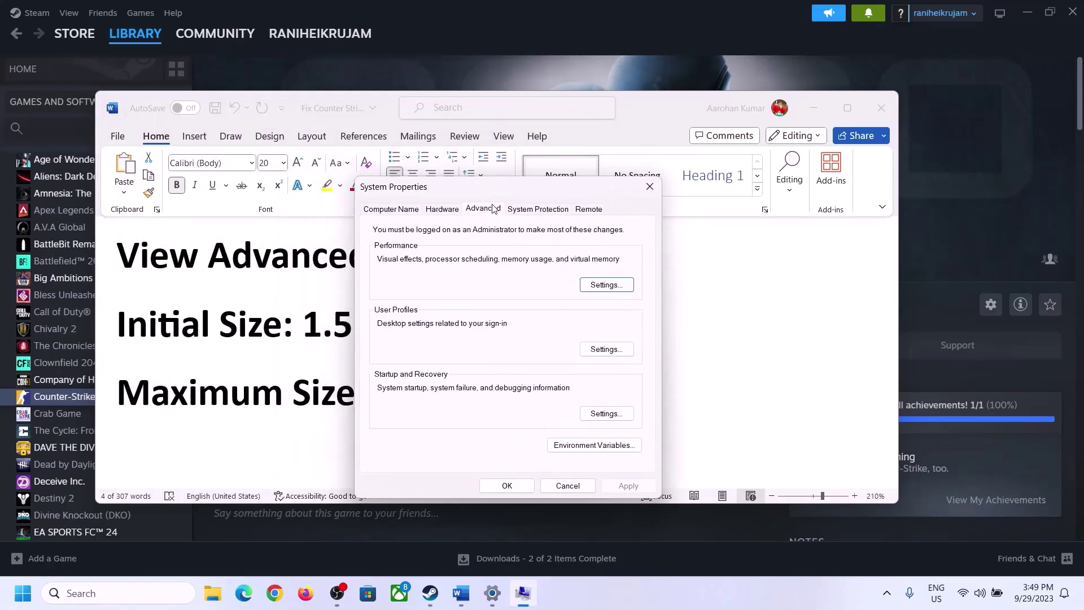
# Open the Virtual Memory dialog from the advanced performance options in System Properties.
pyautogui.click(607, 289)
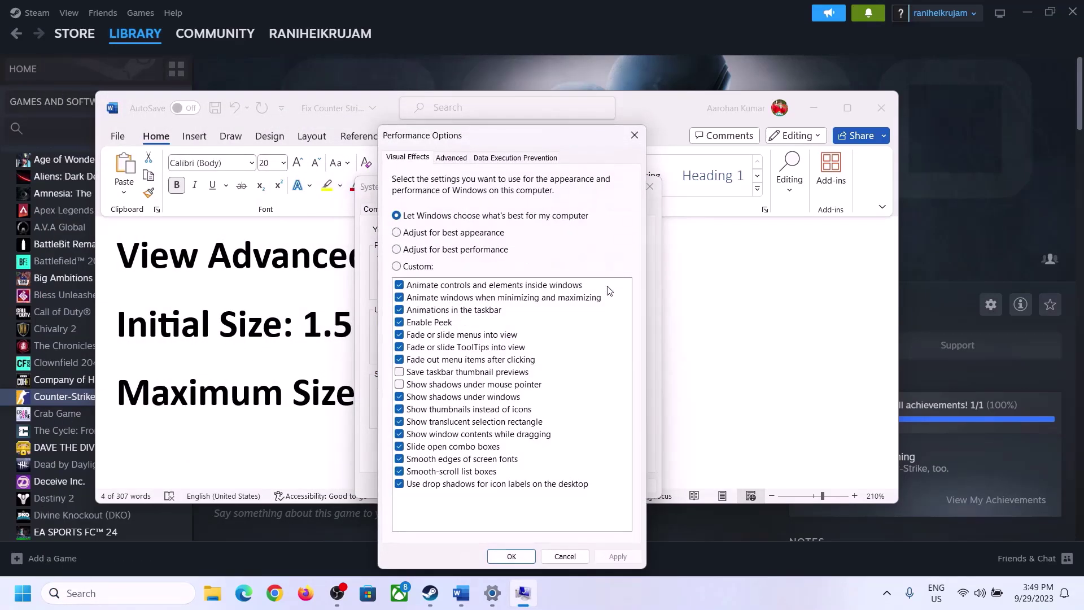
pyautogui.click(453, 160)
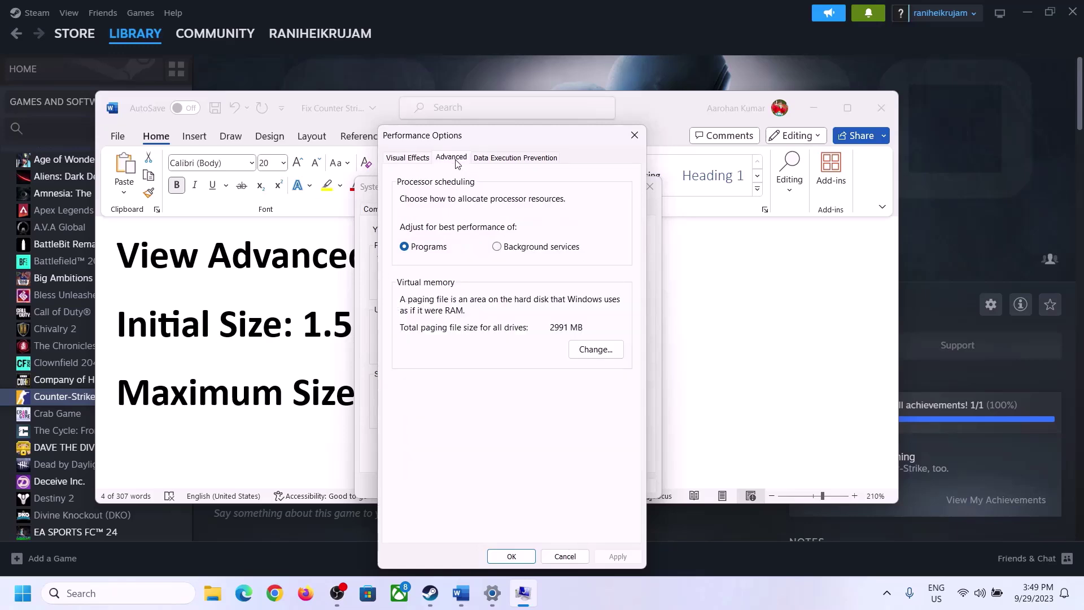
pyautogui.click(600, 350)
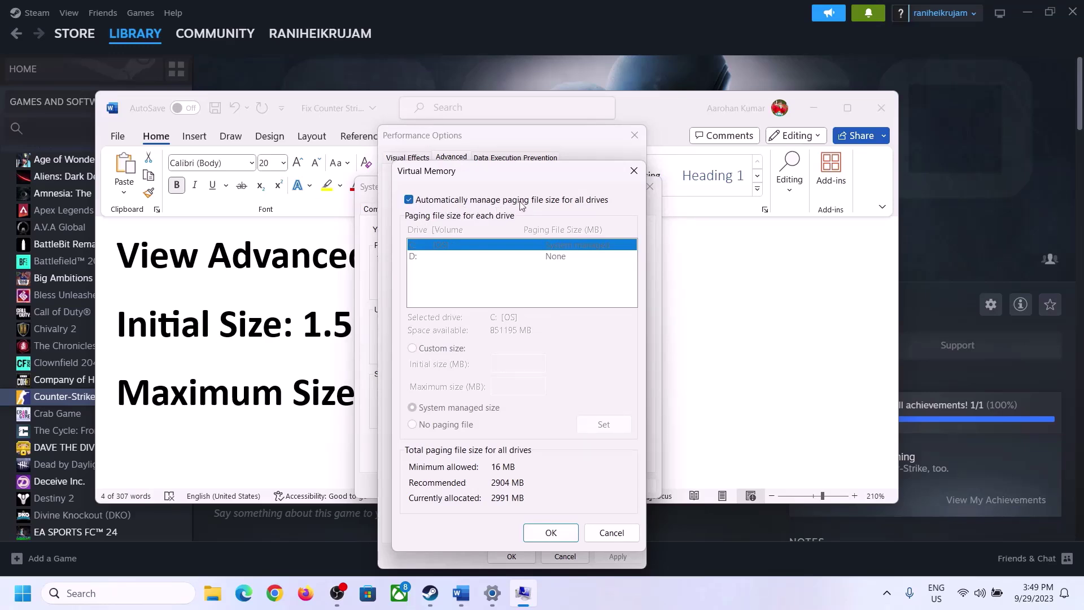
# Turn off automatic paging file management for all drives and choose a custom size for drive C:.
pyautogui.click(410, 200)
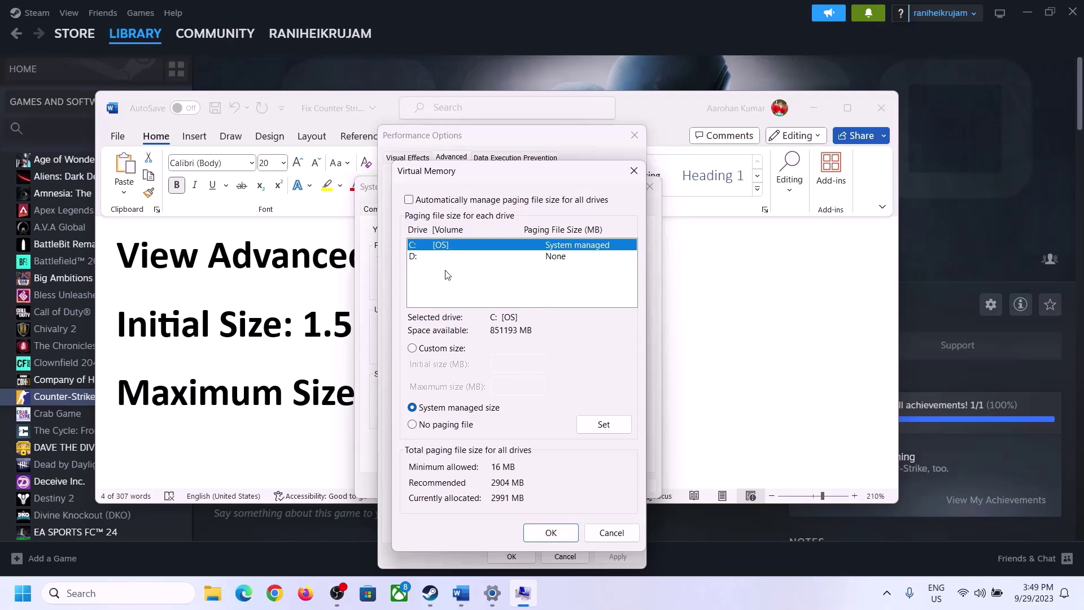
pyautogui.click(413, 349)
pyautogui.click(522, 363)
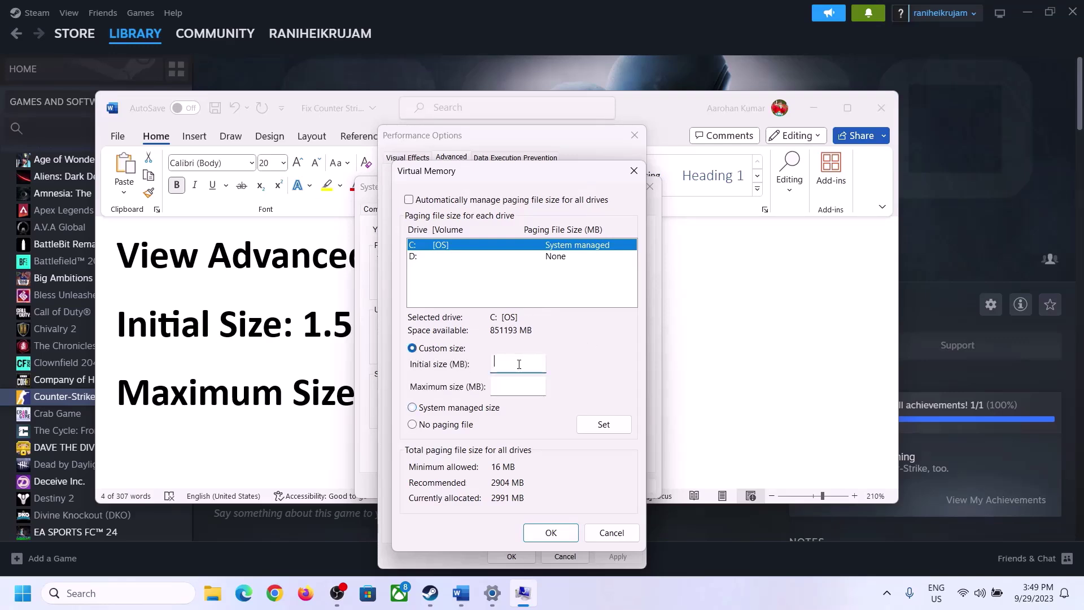
# Highlight the initial size formula "1.5 x Total Ram" in Word, and look up the installed RAM on the Settings About page.
pyautogui.click(315, 331)
pyautogui.moveTo(314, 332); pyautogui.dragTo(502, 338)
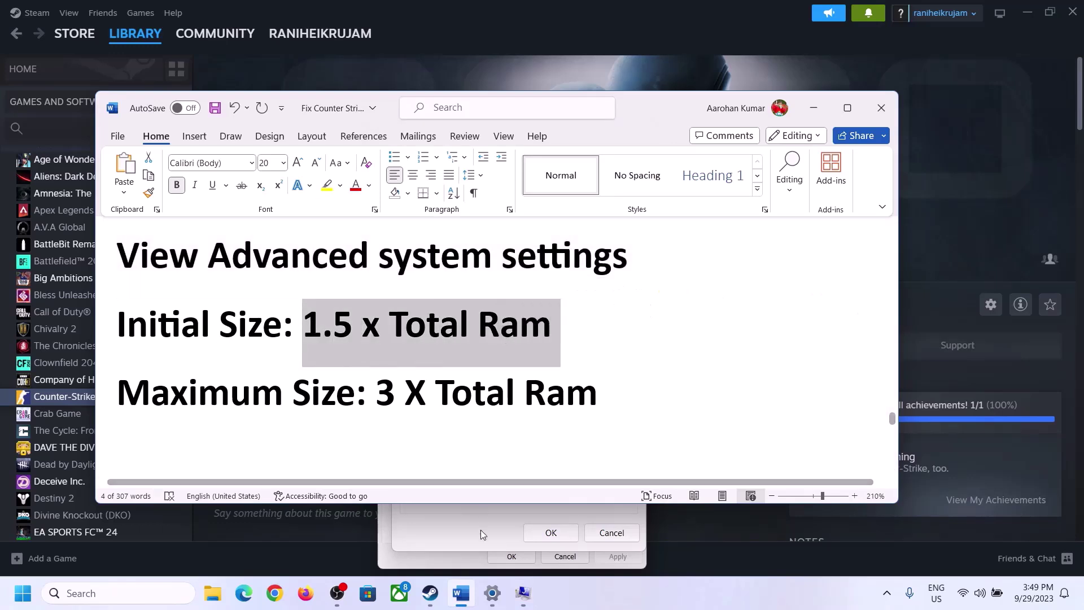
pyautogui.click(493, 594)
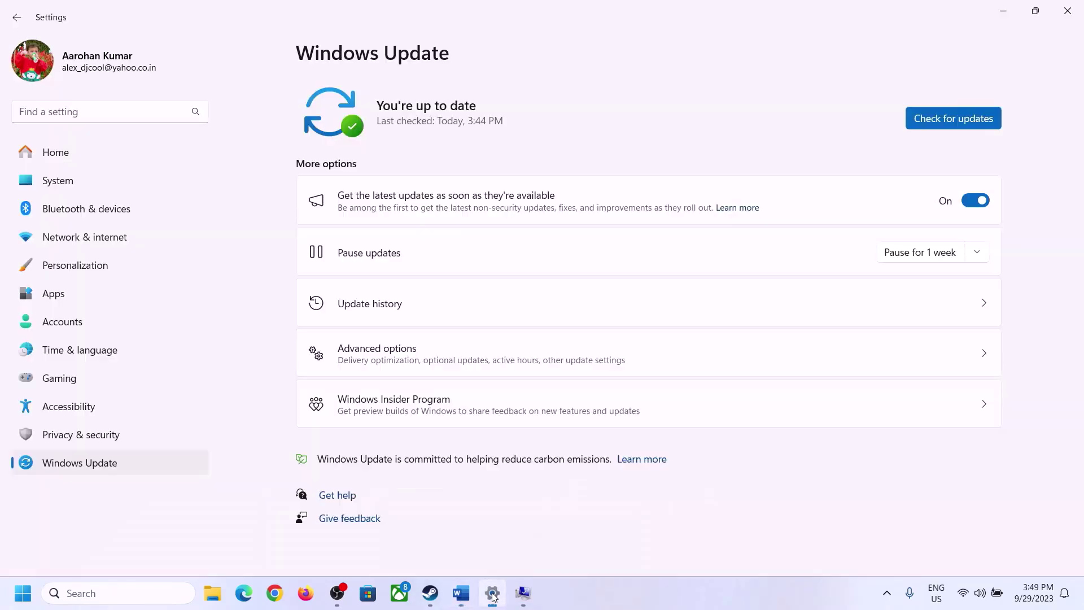
pyautogui.click(50, 189)
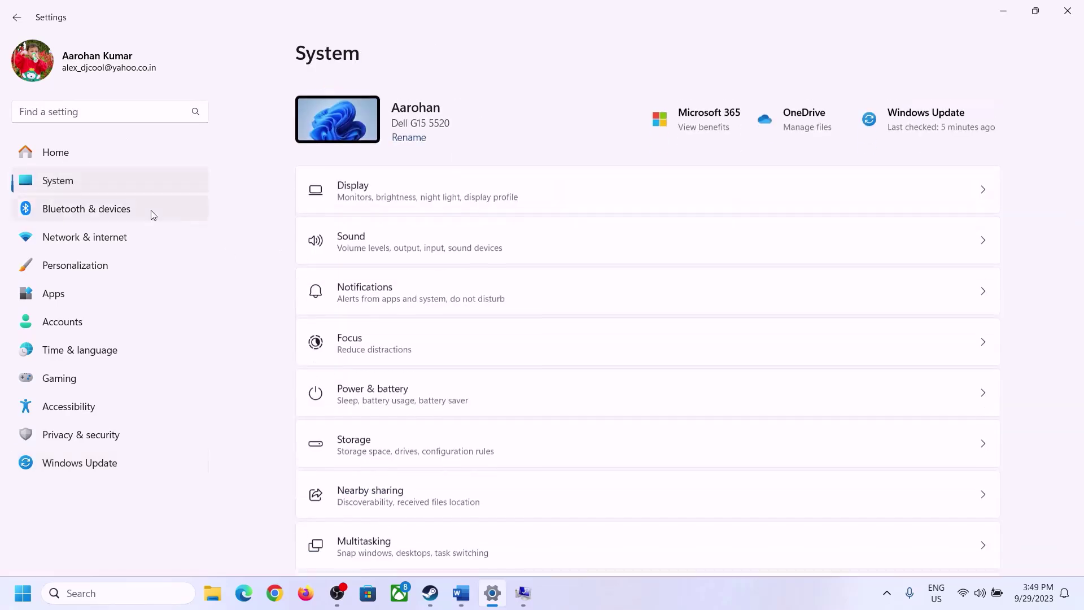
pyautogui.scroll(-8, 373, 452)
pyautogui.click(357, 536)
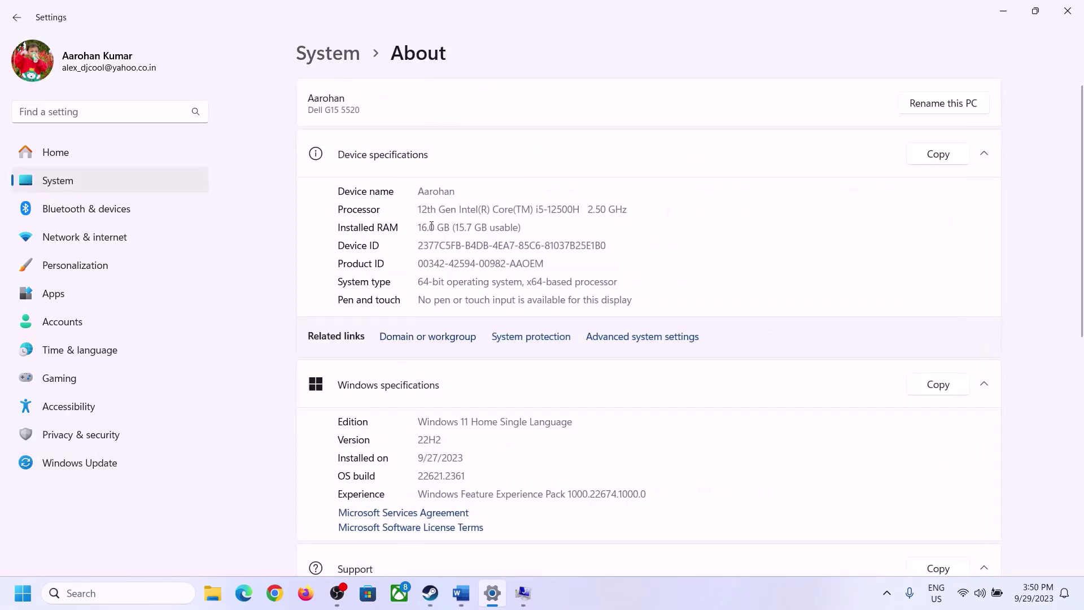
pyautogui.moveTo(428, 227); pyautogui.dragTo(422, 227)
pyautogui.click(426, 227)
pyautogui.moveTo(429, 221); pyautogui.dragTo(413, 222)
# Return to the Virtual Memory dialog, launch Calculator with the Run command "calc", and place it beside the dialog.
pyautogui.click(523, 594)
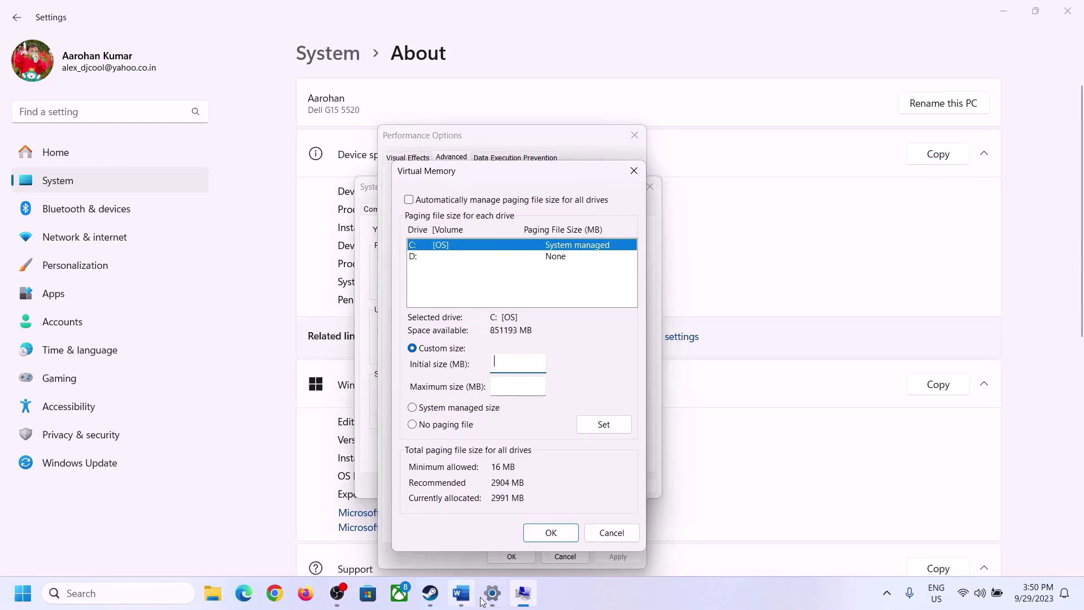
pyautogui.moveTo(486, 594)
pyautogui.click(489, 522)
pyautogui.press('super+r')
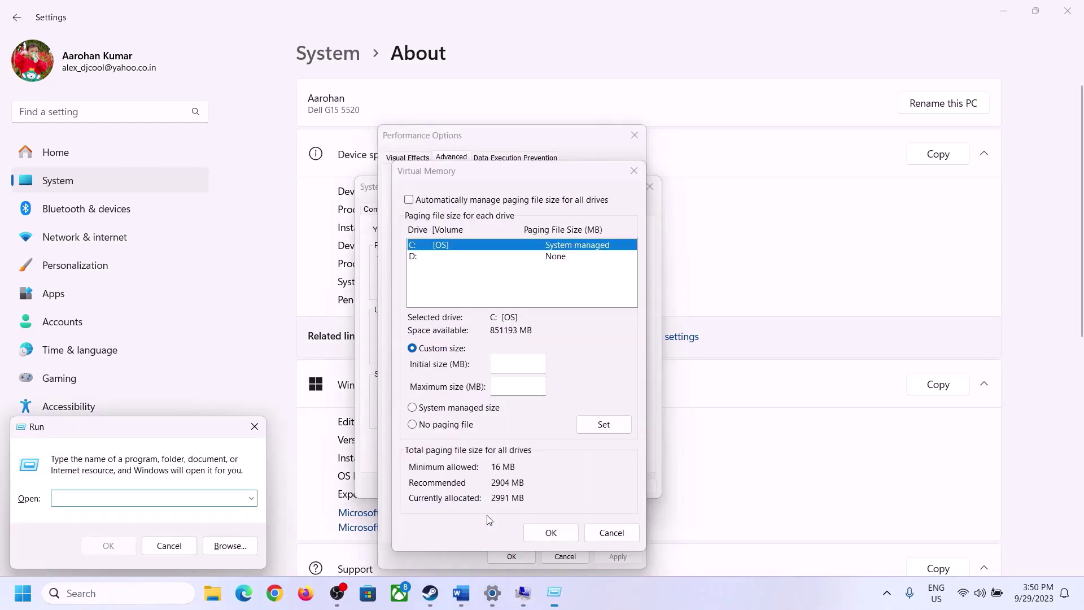
pyautogui.write('calc')
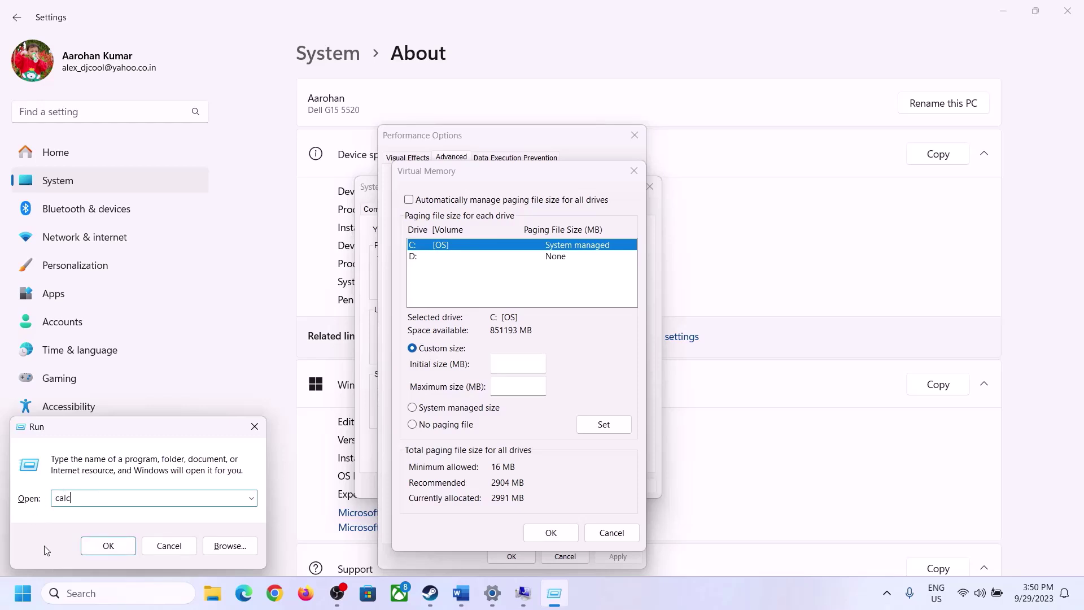
pyautogui.click(107, 546)
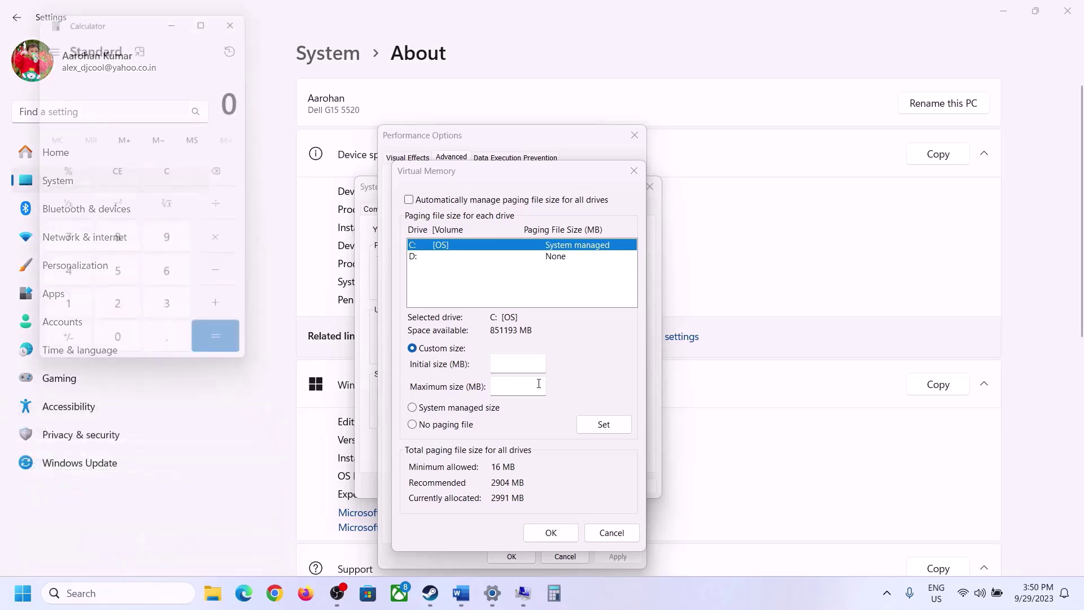
pyautogui.moveTo(135, 21); pyautogui.dragTo(792, 186)
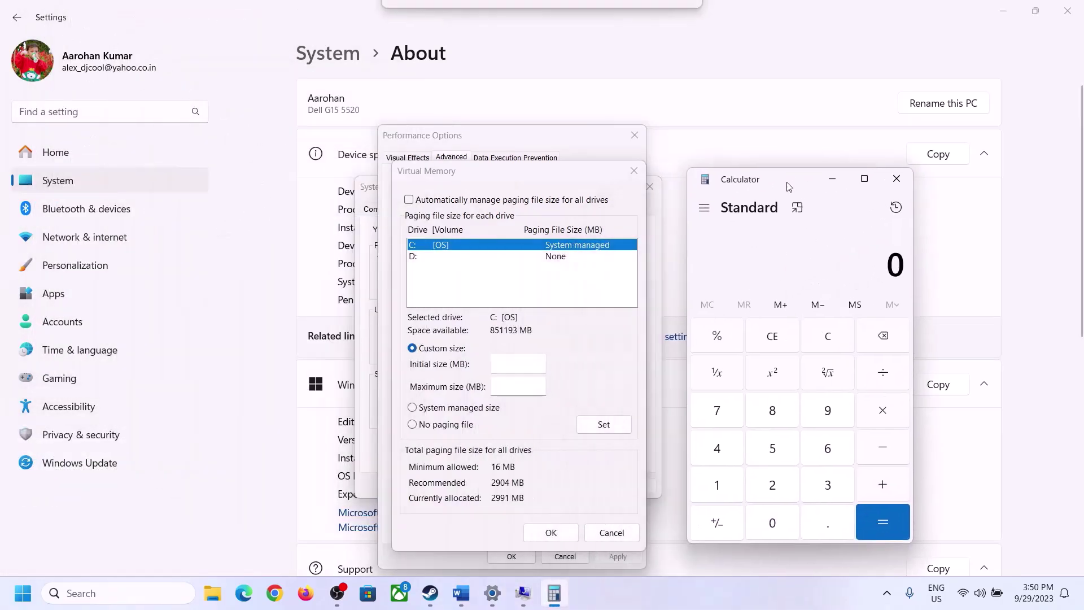
# Consult the initial size formula in Word, and calculate 16 × 1024 in Calculator to convert the RAM to megabytes.
pyautogui.click(461, 593)
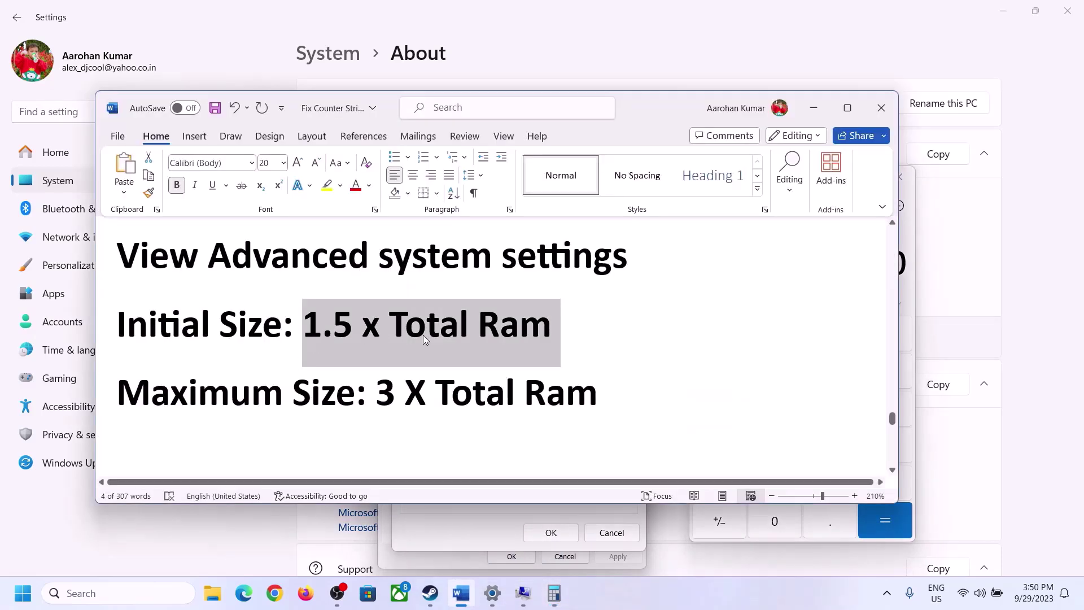
pyautogui.click(558, 596)
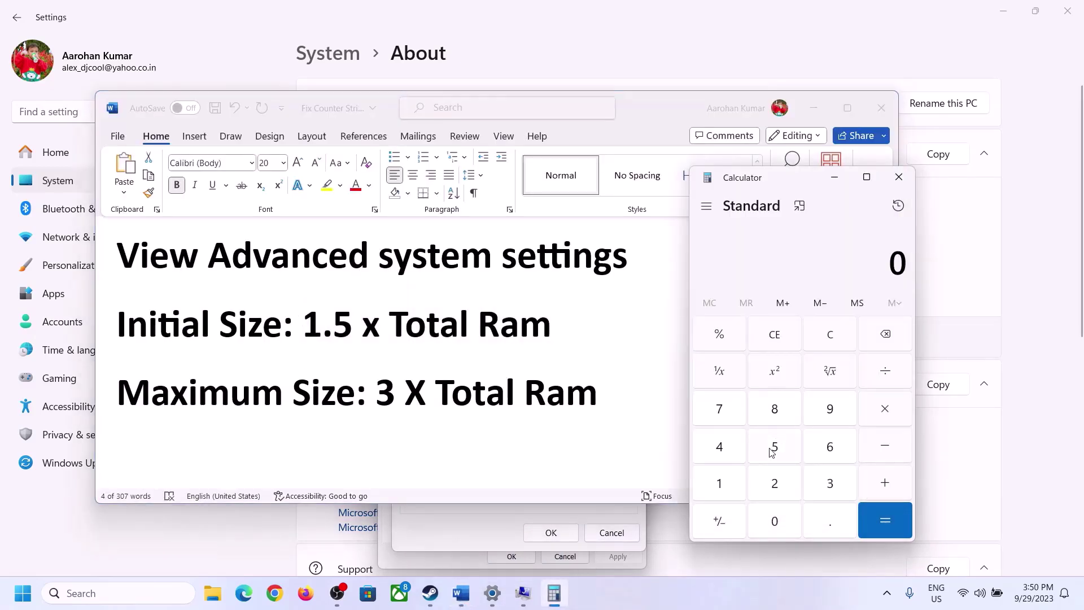
pyautogui.click(720, 483)
pyautogui.click(828, 455)
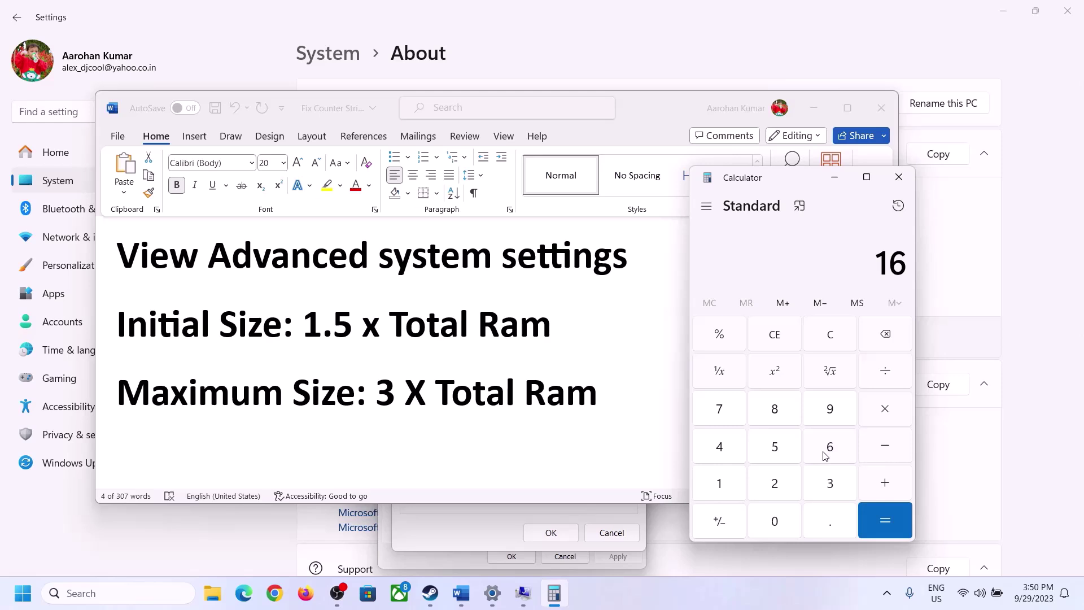
pyautogui.click(832, 339)
pyautogui.click(726, 484)
pyautogui.click(827, 451)
pyautogui.click(885, 415)
pyautogui.click(719, 485)
pyautogui.click(782, 525)
pyautogui.click(757, 477)
pyautogui.click(728, 458)
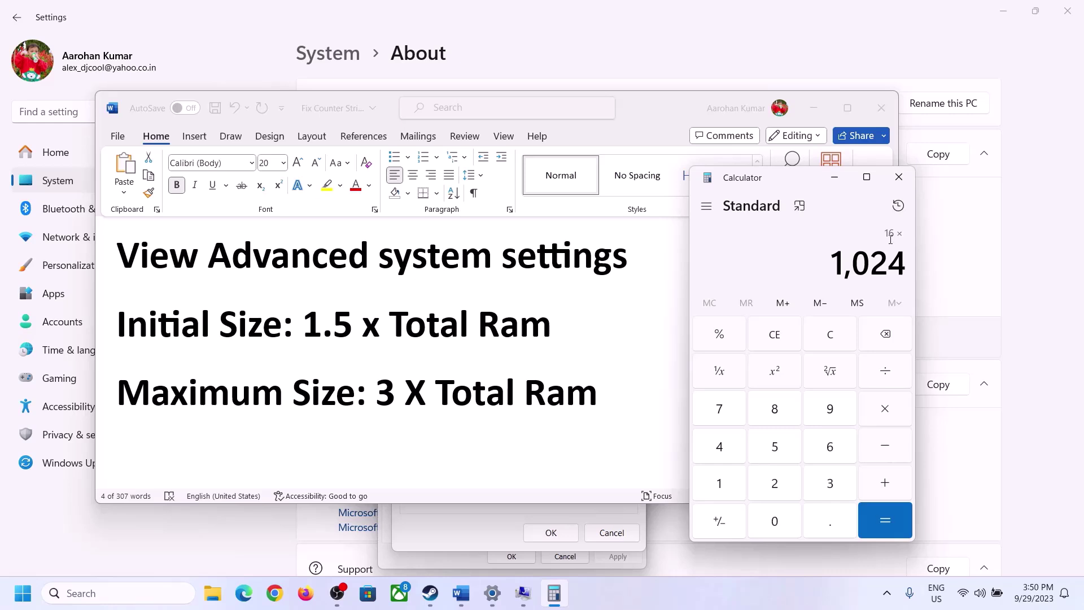
pyautogui.click(886, 525)
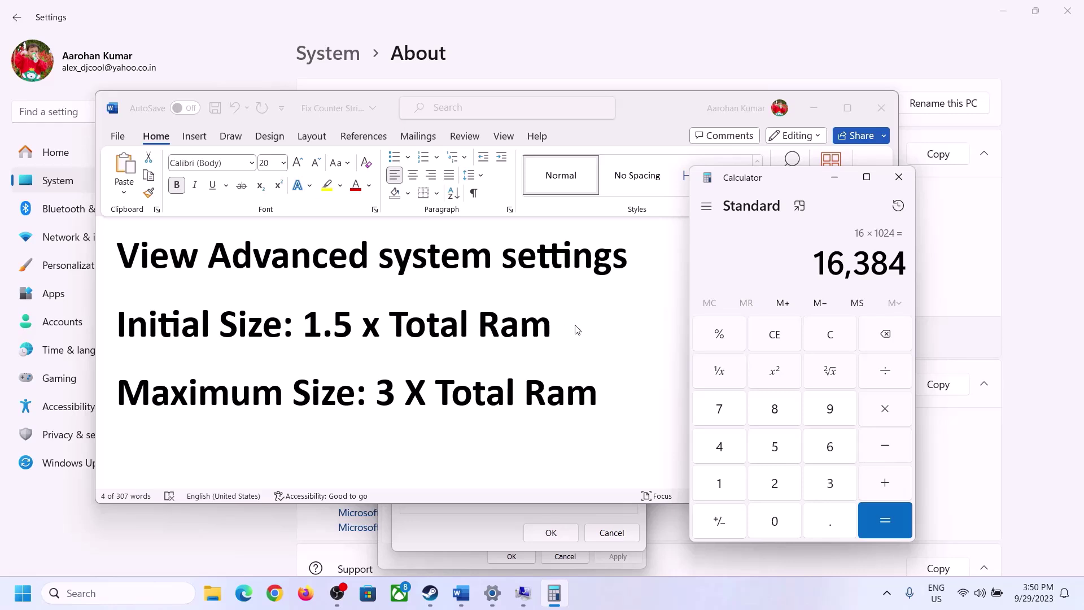
# Multiply the RAM size in megabytes by 1.5 in Calculator.
pyautogui.click(887, 412)
pyautogui.click(727, 483)
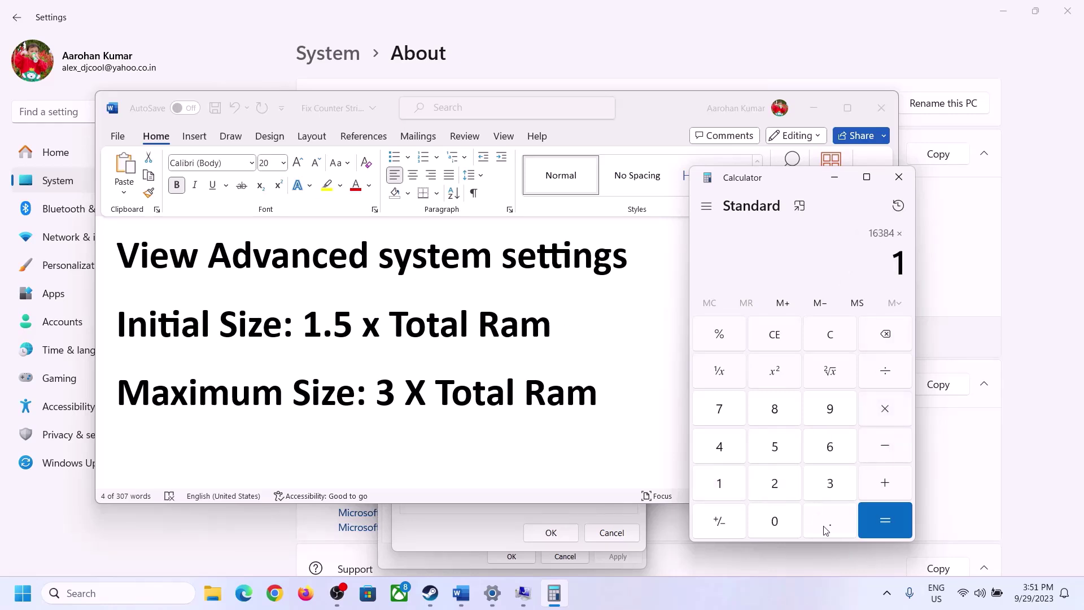
pyautogui.click(828, 530)
pyautogui.click(775, 446)
pyautogui.click(882, 517)
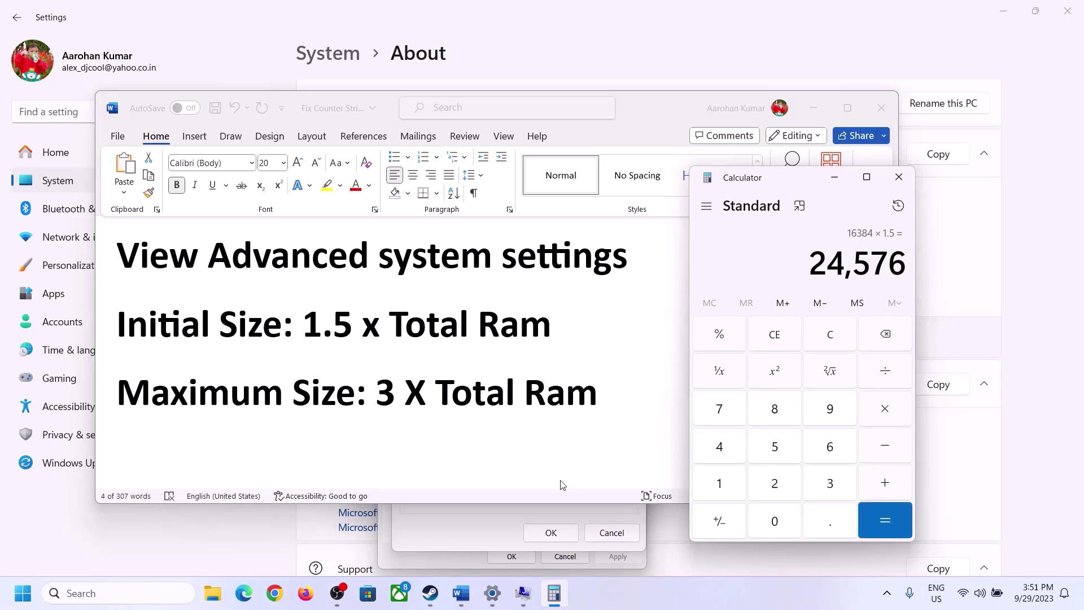
# Set the initial paging file size for drive C: to 24576 MB, and return to the maximum size formula in Word.
pyautogui.click(486, 519)
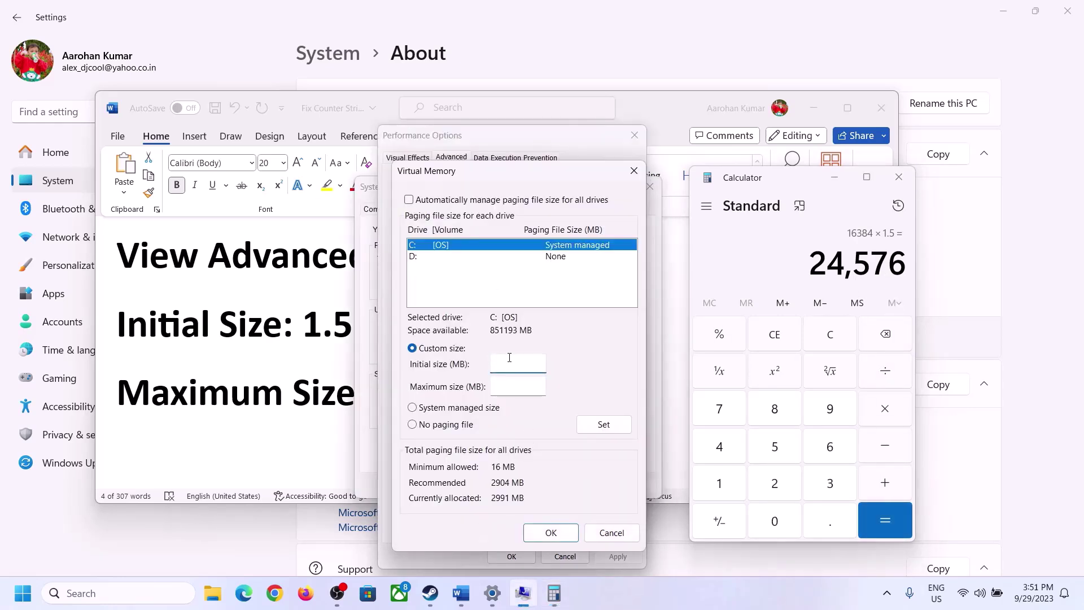
pyautogui.write('24576')
pyautogui.click(544, 385)
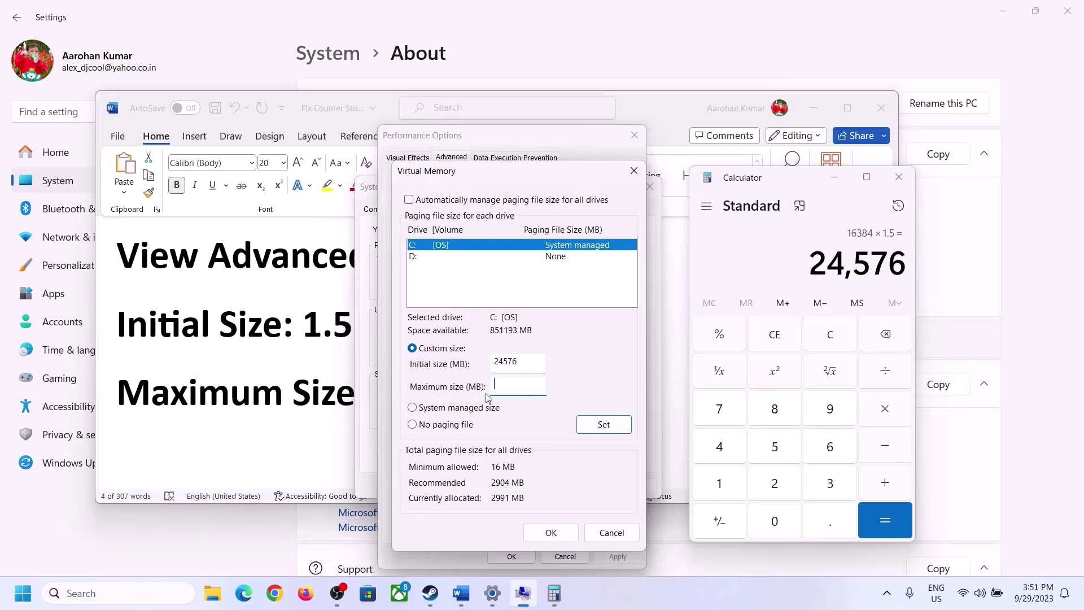
pyautogui.click(314, 398)
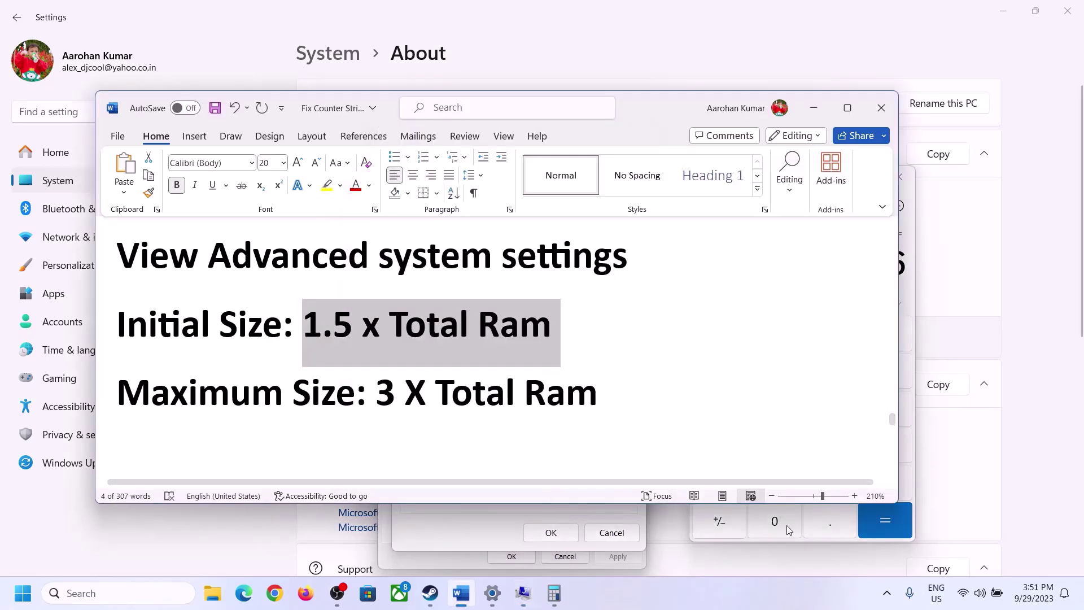
# Clear Calculator, check the installed RAM in Settings, and calculate 16 × 1024 to convert the RAM to megabytes.
pyautogui.click(910, 293)
pyautogui.click(840, 338)
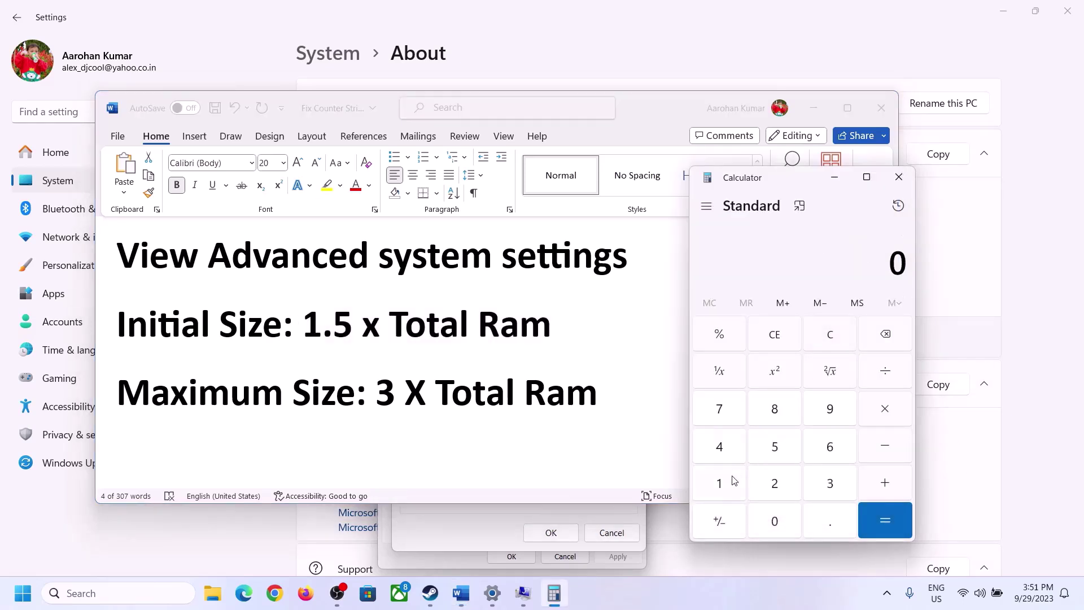
pyautogui.click(493, 599)
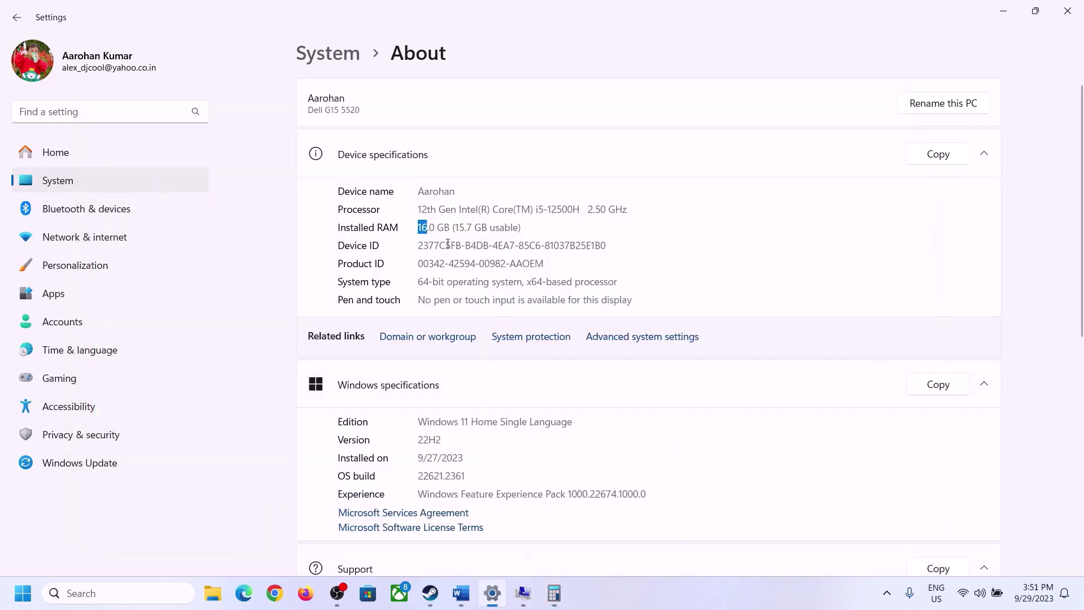
pyautogui.click(554, 594)
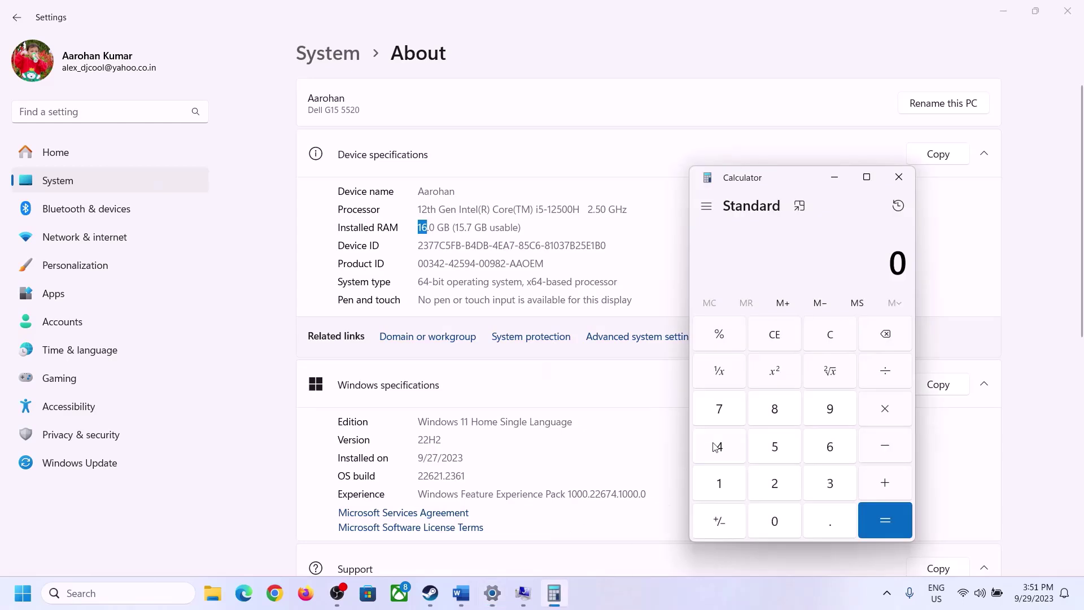
pyautogui.click(729, 480)
pyautogui.click(826, 448)
pyautogui.click(878, 409)
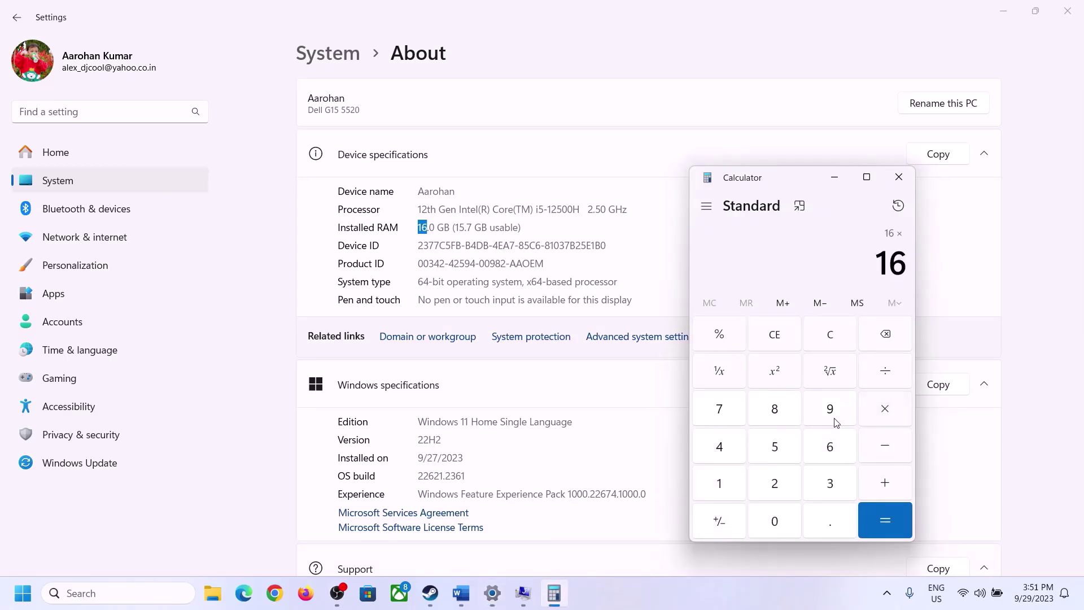
pyautogui.click(727, 478)
pyautogui.click(766, 517)
pyautogui.click(776, 480)
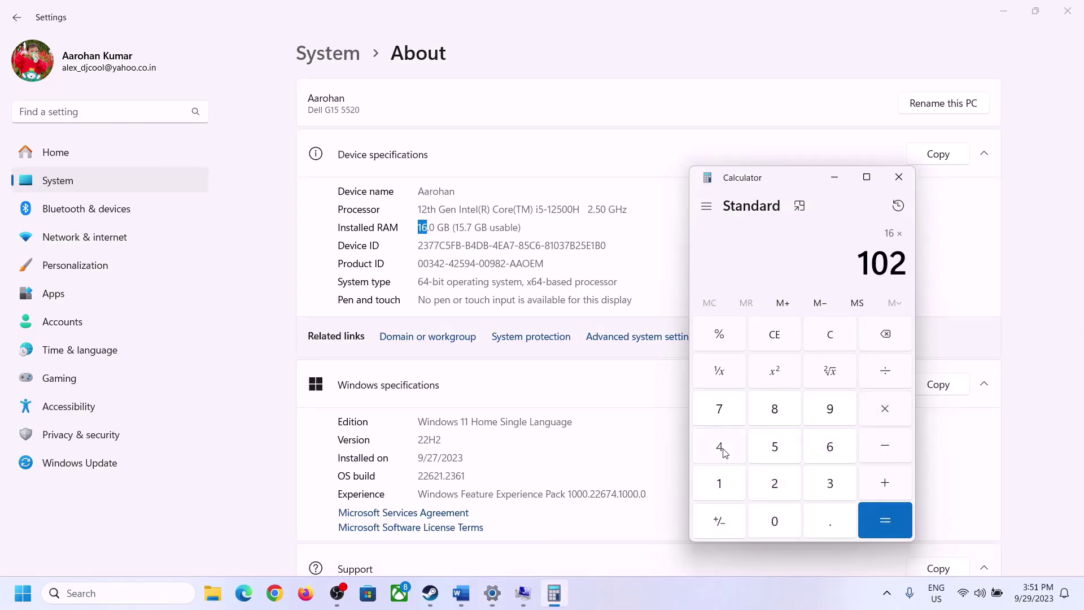
pyautogui.click(719, 449)
pyautogui.click(873, 522)
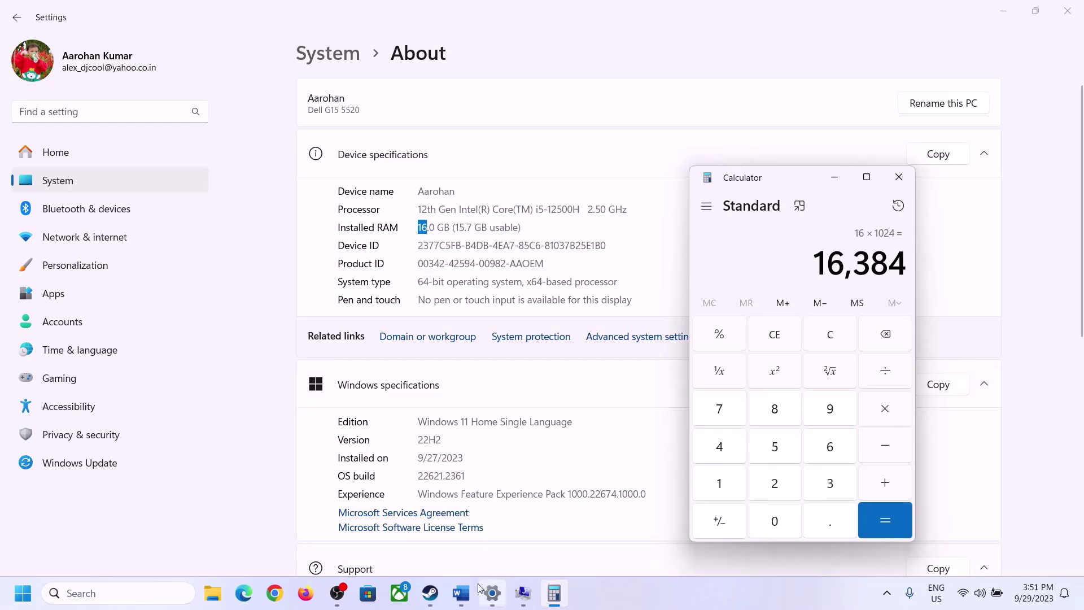
# Consult the maximum size formula in Word, and multiply the RAM size in megabytes by 3 in Calculator.
pyautogui.click(461, 593)
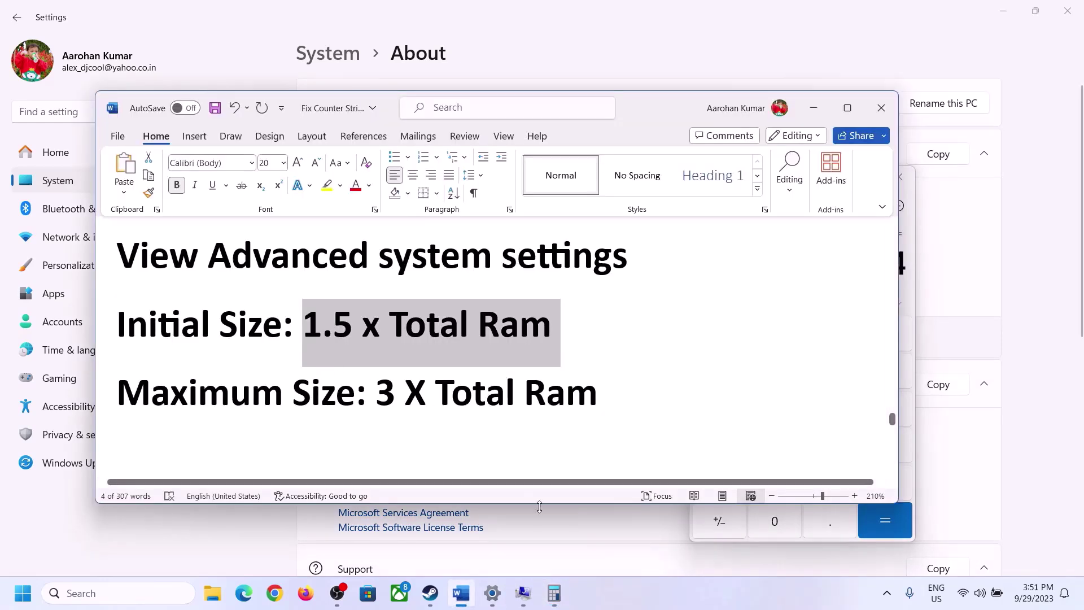
pyautogui.click(554, 593)
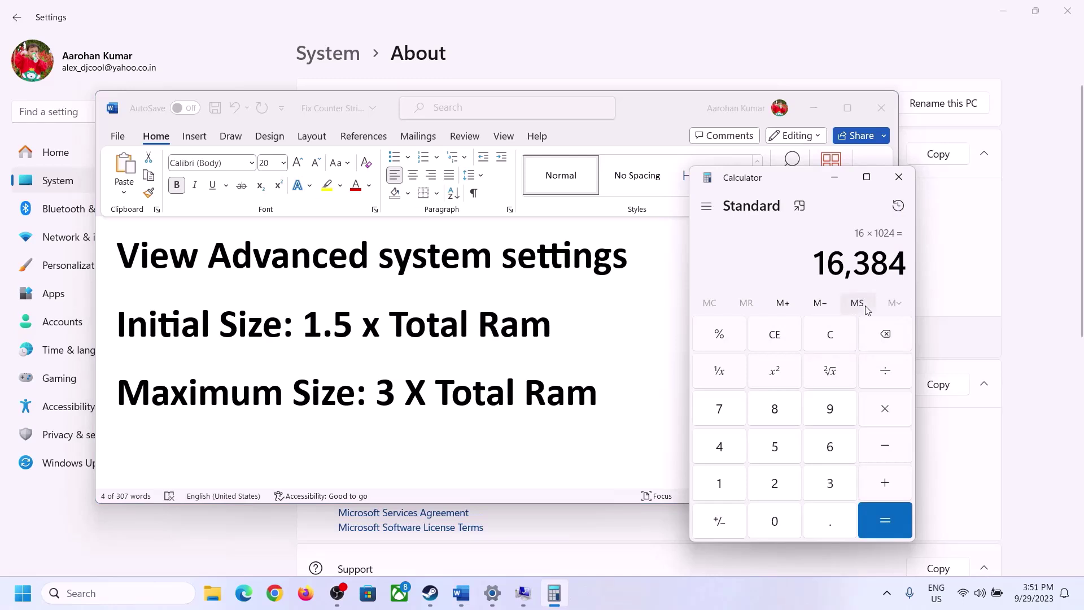
pyautogui.click(884, 409)
pyautogui.click(820, 483)
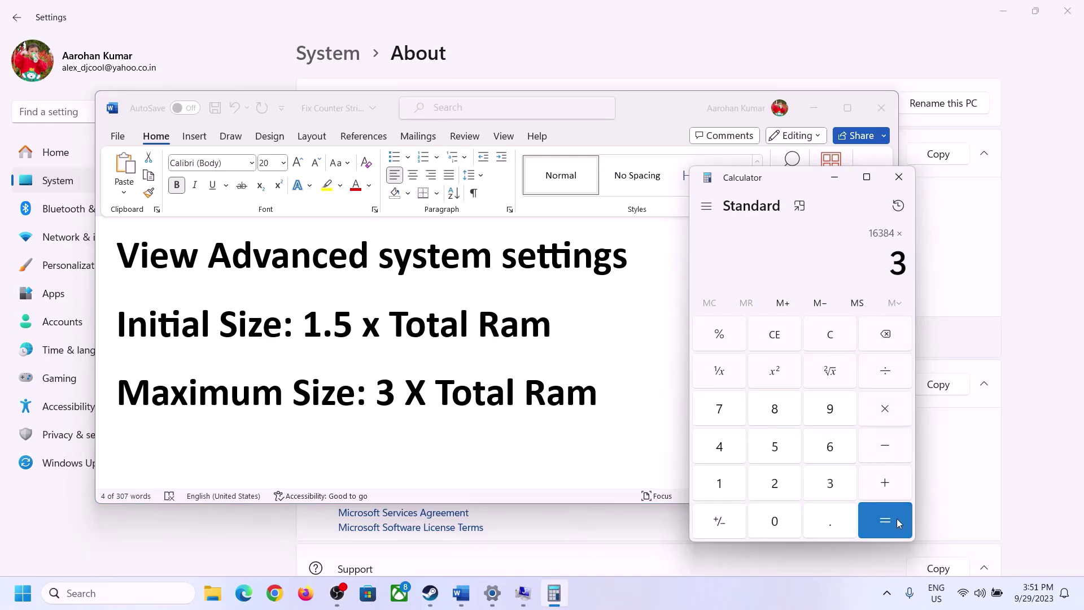
pyautogui.click(900, 523)
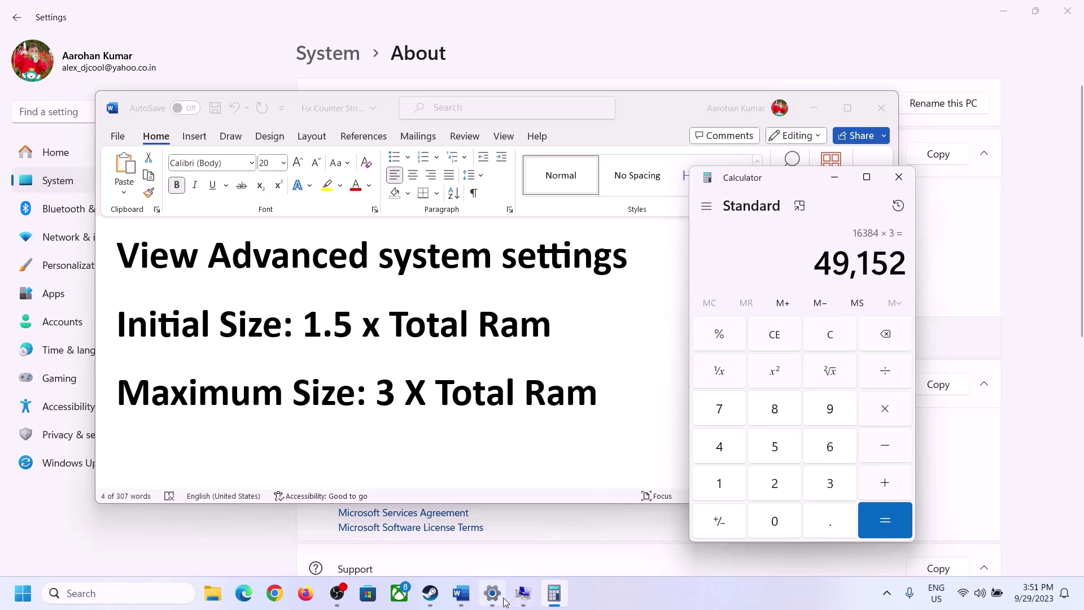
# Set the maximum paging file size for drive C: to 49152 MB, apply the custom size, and acknowledge the restart notice.
pyautogui.click(523, 593)
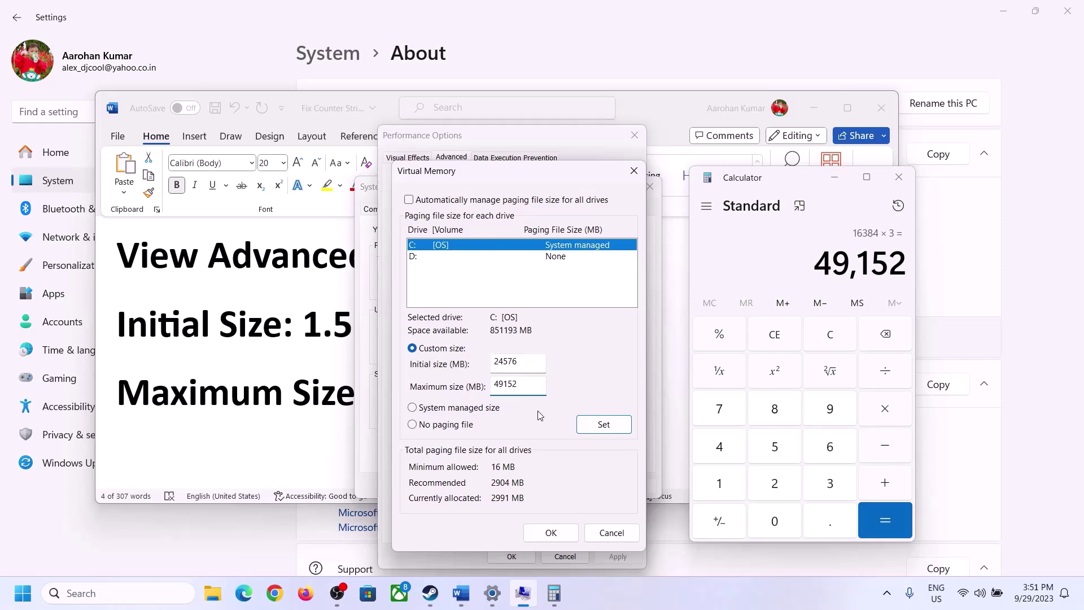
pyautogui.click(604, 427)
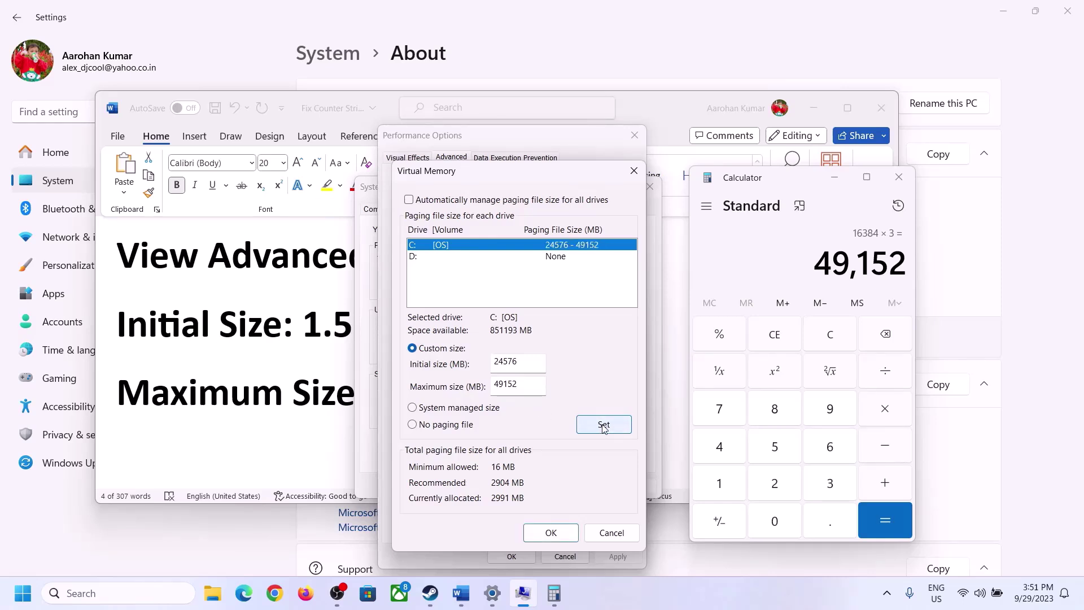
pyautogui.click(553, 536)
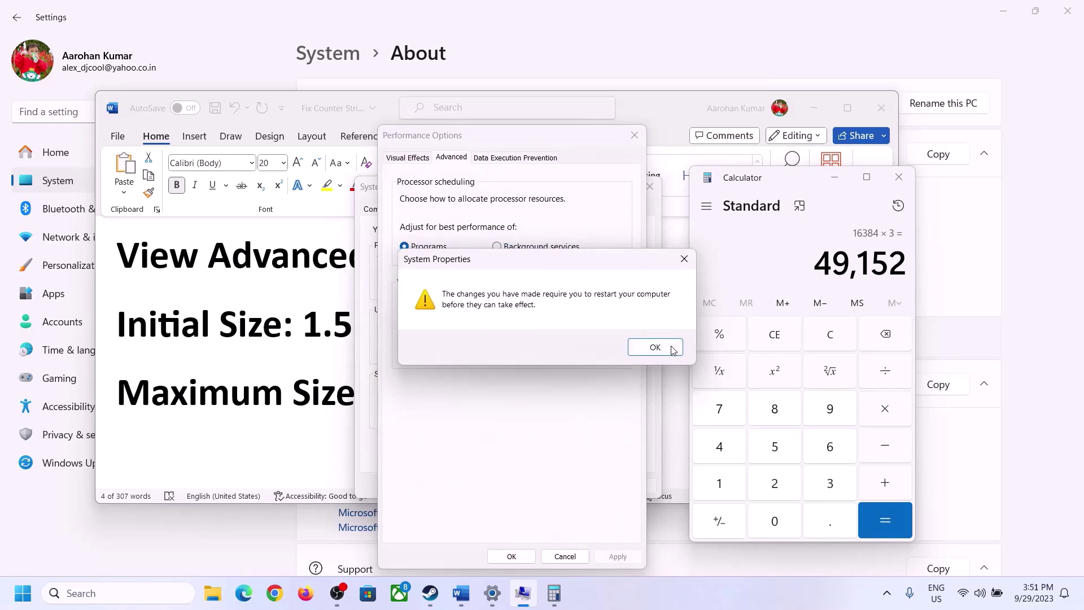
pyautogui.click(655, 347)
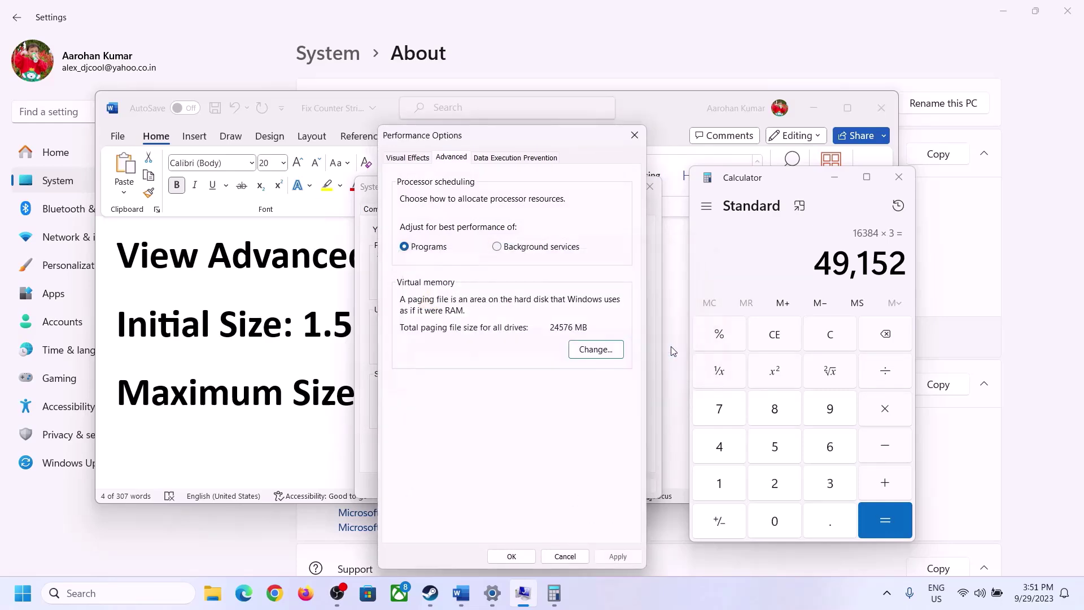
# Confirm Performance Options and System Properties, and dismiss the restart prompt without restarting the computer.
pyautogui.click(511, 557)
pyautogui.click(506, 485)
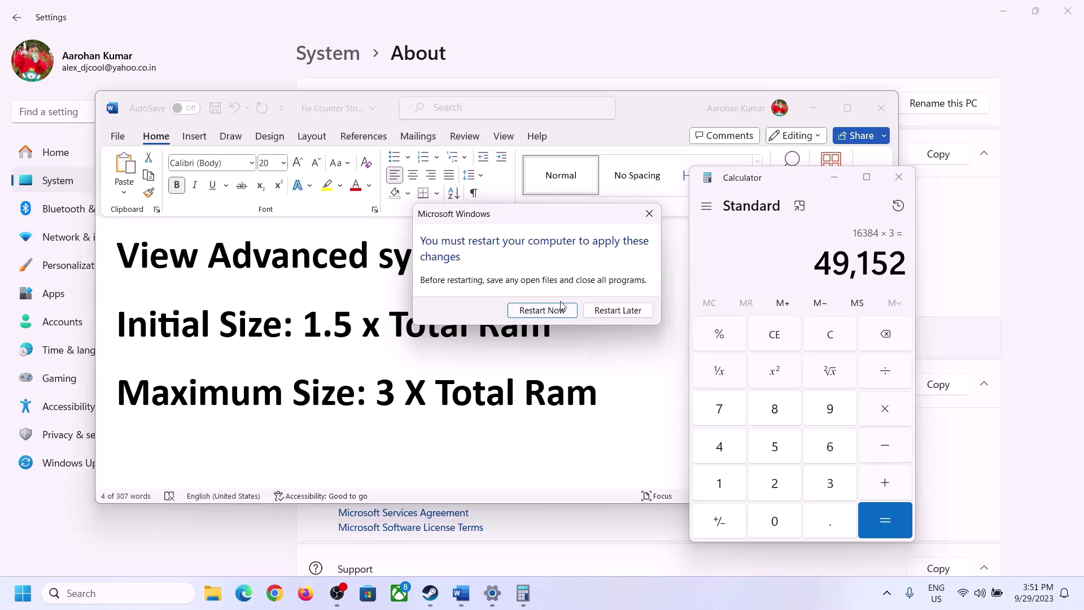
pyautogui.click(649, 213)
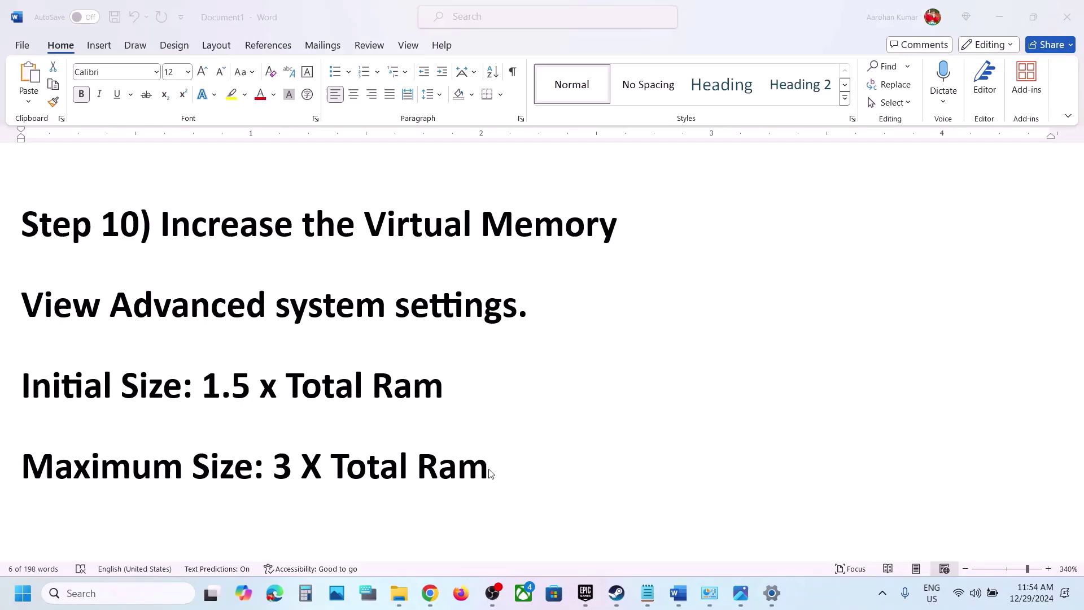
# Copy the Visual C++ link under Step 11 in Word, and open docs.microsoft.com/en-US/cpp/windows/latest-supported-vc-redist?view=msvc-160 in a new Chrome tab.
pyautogui.scroll(-6, 489, 473)
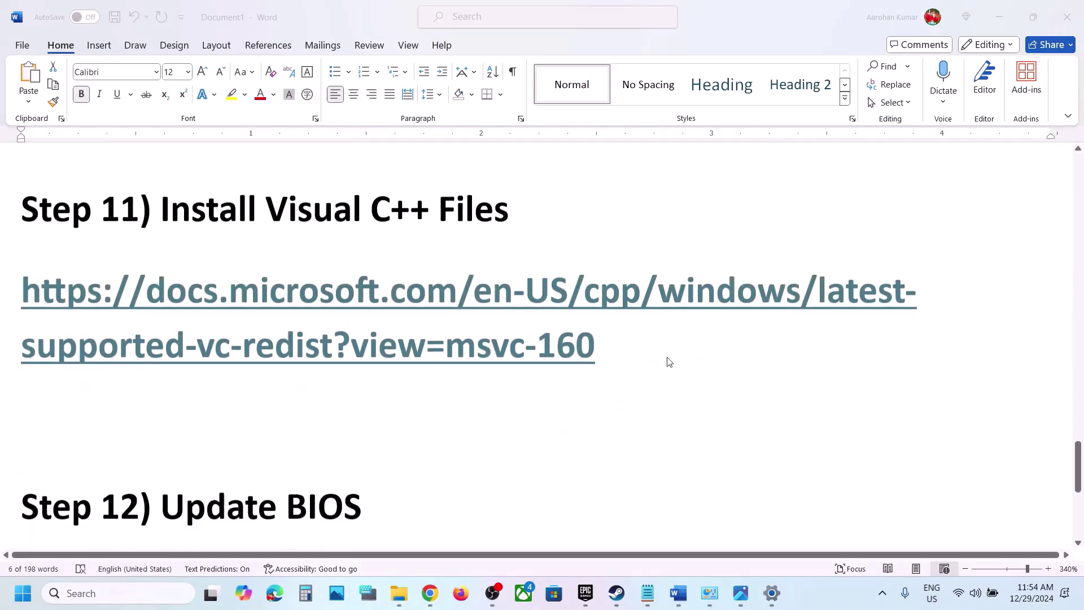
pyautogui.click(618, 346)
pyautogui.doubleClick(14, 284)
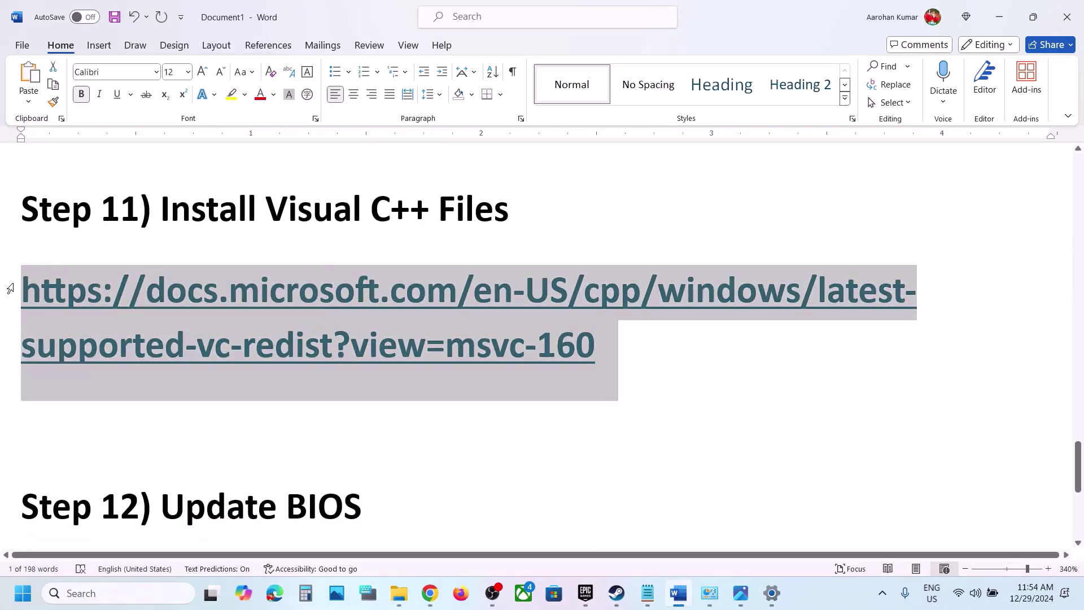
pyautogui.click(430, 593)
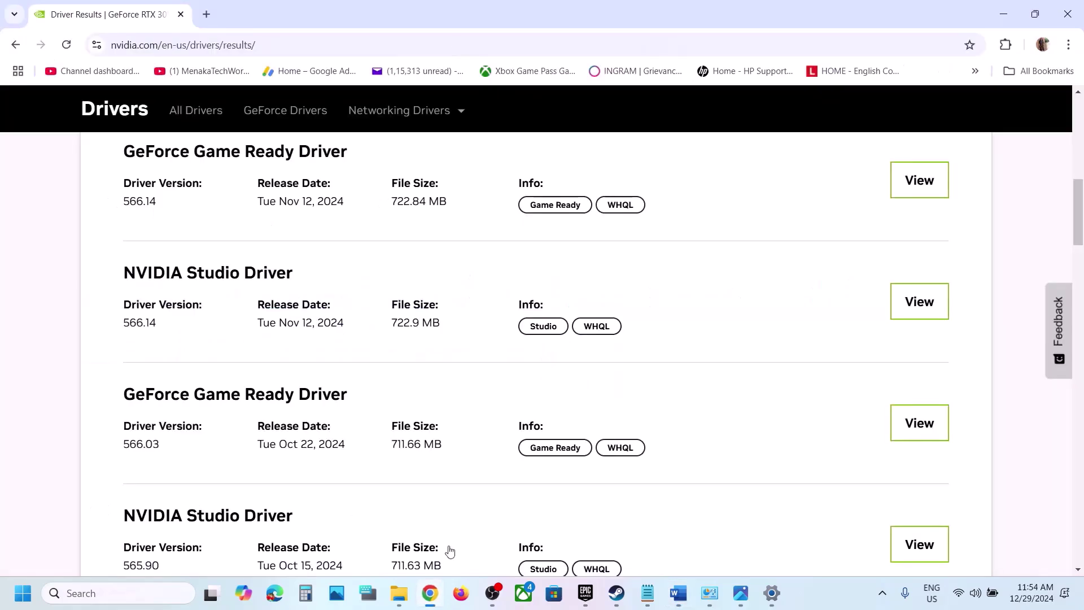
pyautogui.click(207, 14)
pyautogui.write('https://learn.microsoft.com/en-us/cpp/windows/latest-supported-vc-redist?view=msvc-160')
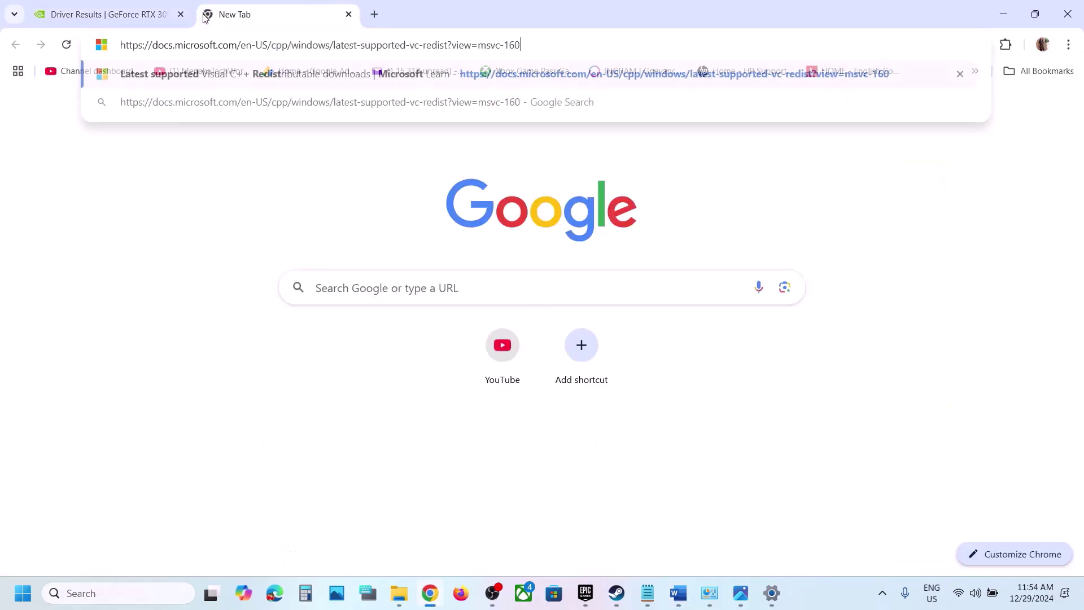
pyautogui.press('Return')
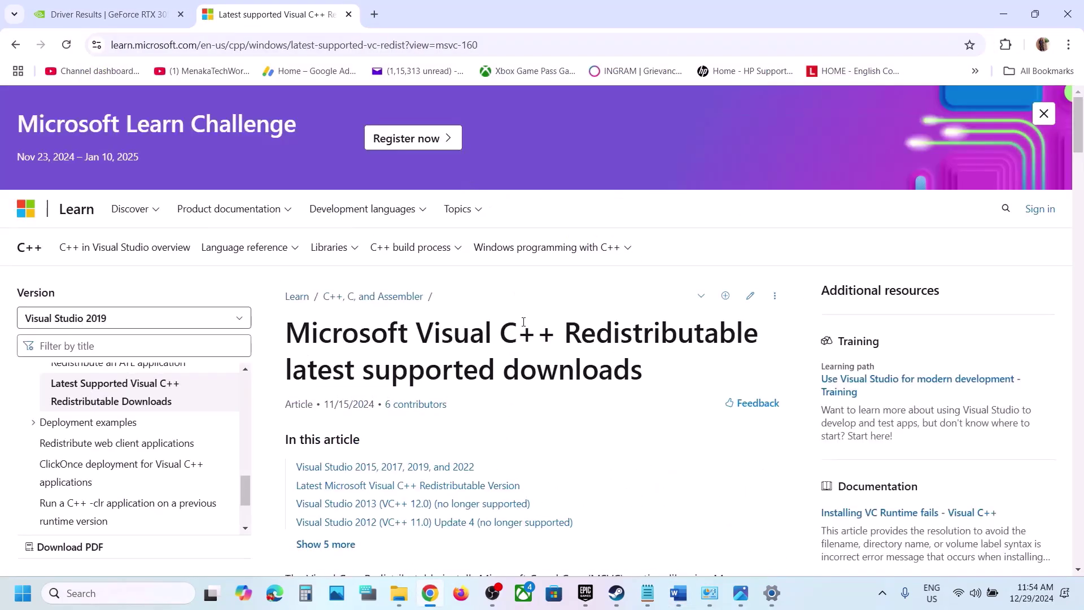
# Download the X86 package from the latest Visual C++ Redistributable table, and run its installer with the Repair option.
pyautogui.scroll(-10, 524, 326)
pyautogui.scroll(2, 474, 215)
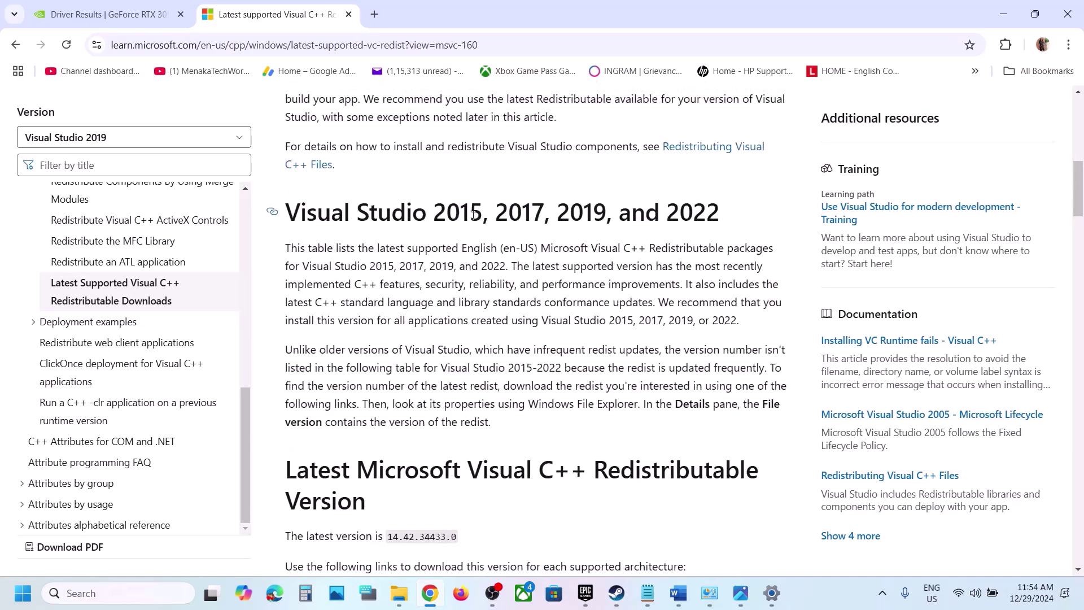
pyautogui.moveTo(461, 213); pyautogui.dragTo(665, 248)
pyautogui.scroll(-7, 397, 389)
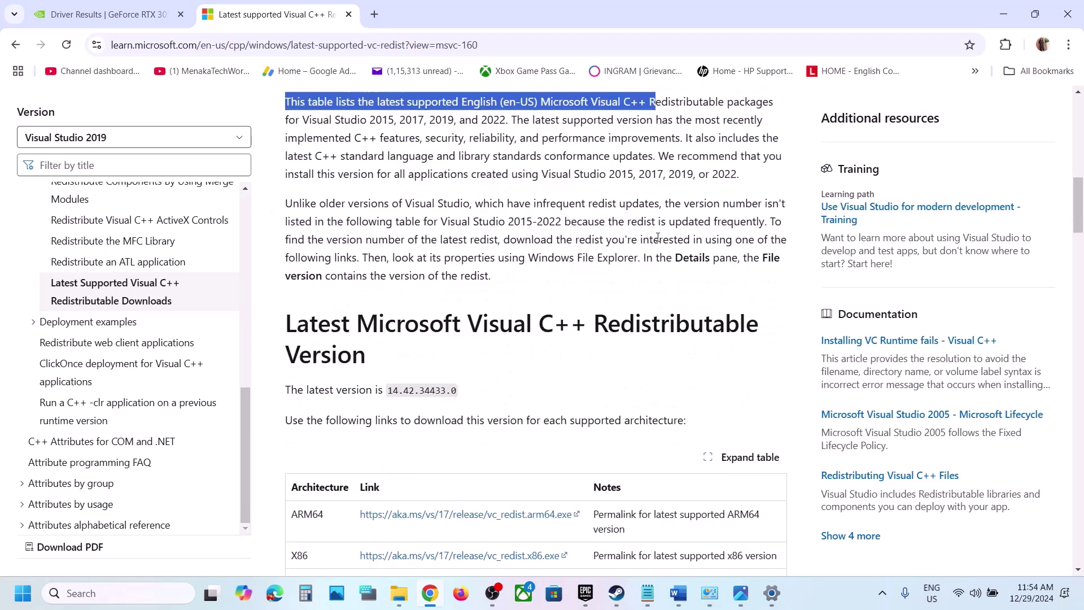
pyautogui.doubleClick(305, 369)
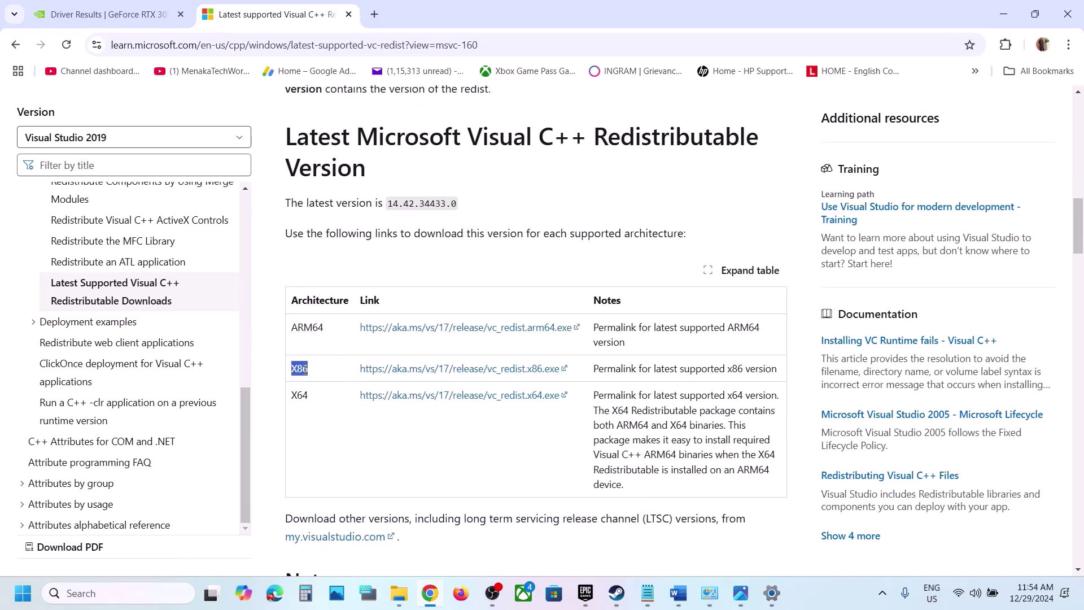
pyautogui.doubleClick(300, 394)
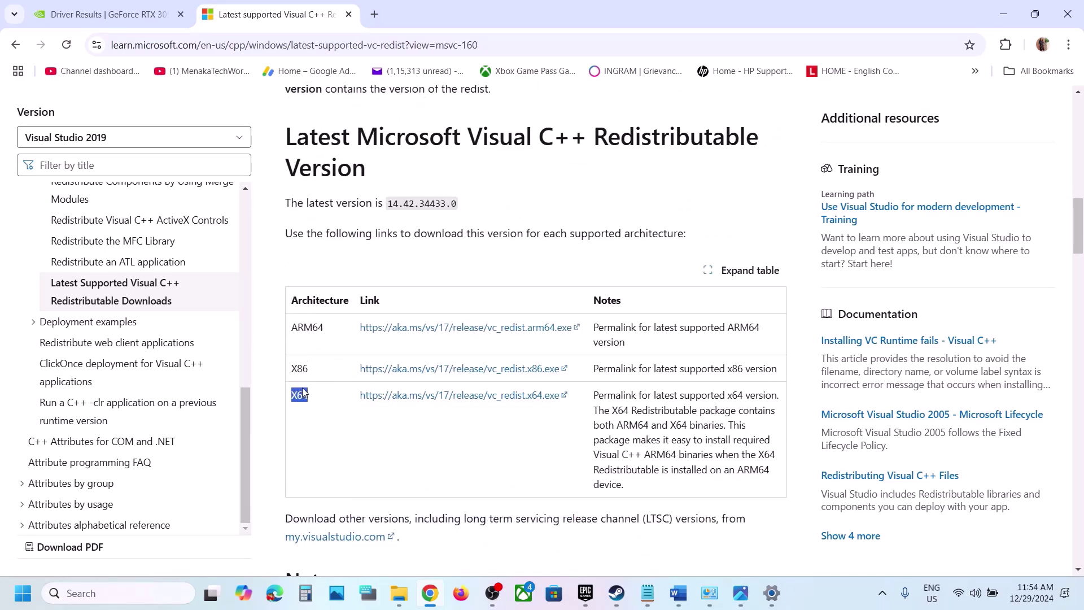
pyautogui.click(480, 369)
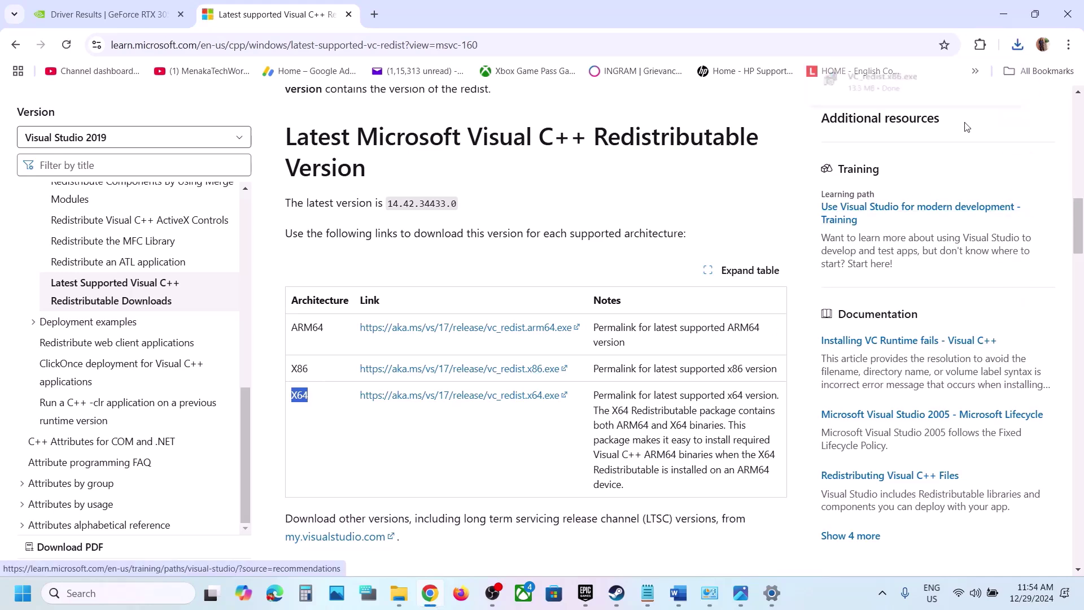
pyautogui.click(892, 95)
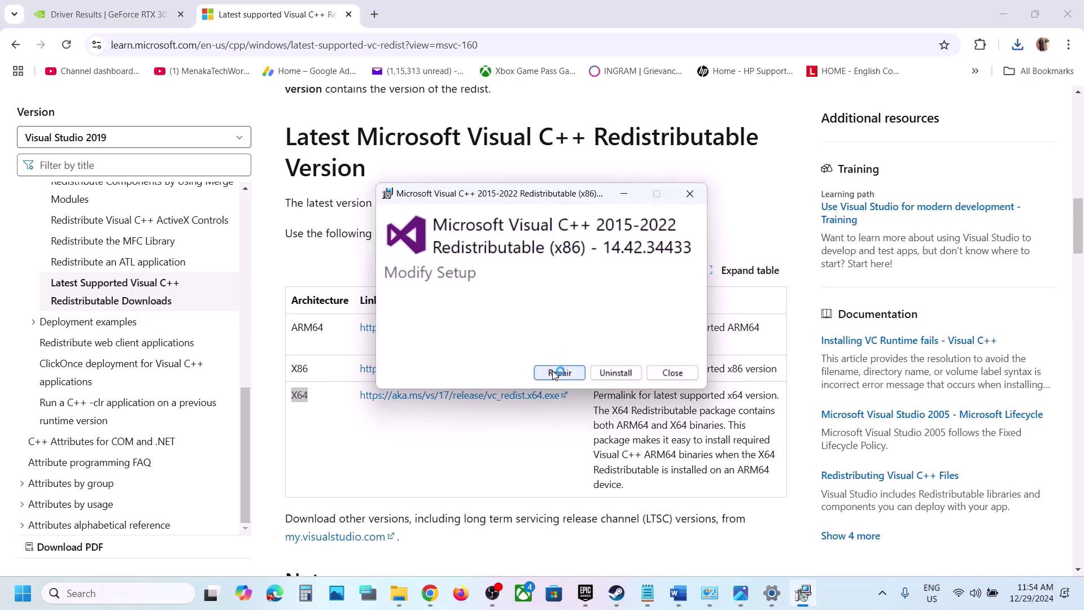
pyautogui.click(559, 373)
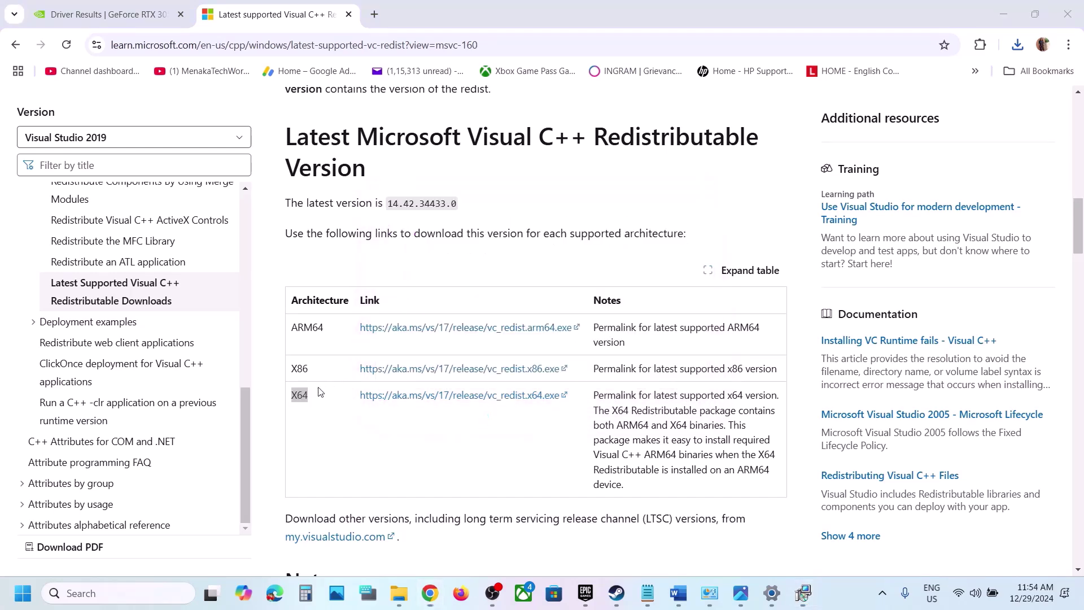
# Download the X64 package of the Visual C++ Redistributable, and run its installer with the Repair option.
pyautogui.click(451, 396)
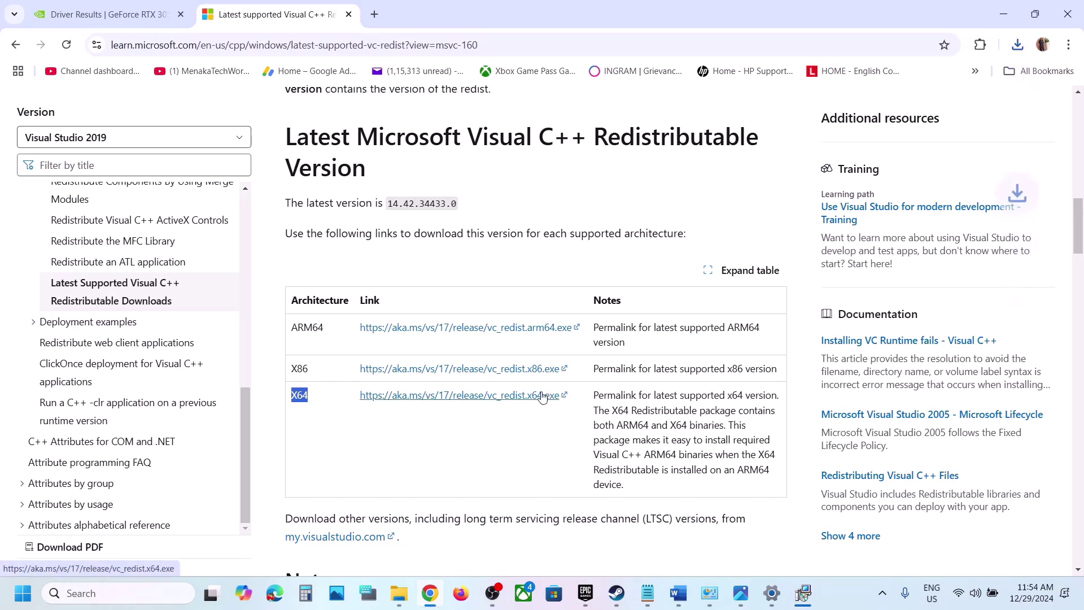
pyautogui.click(1017, 45)
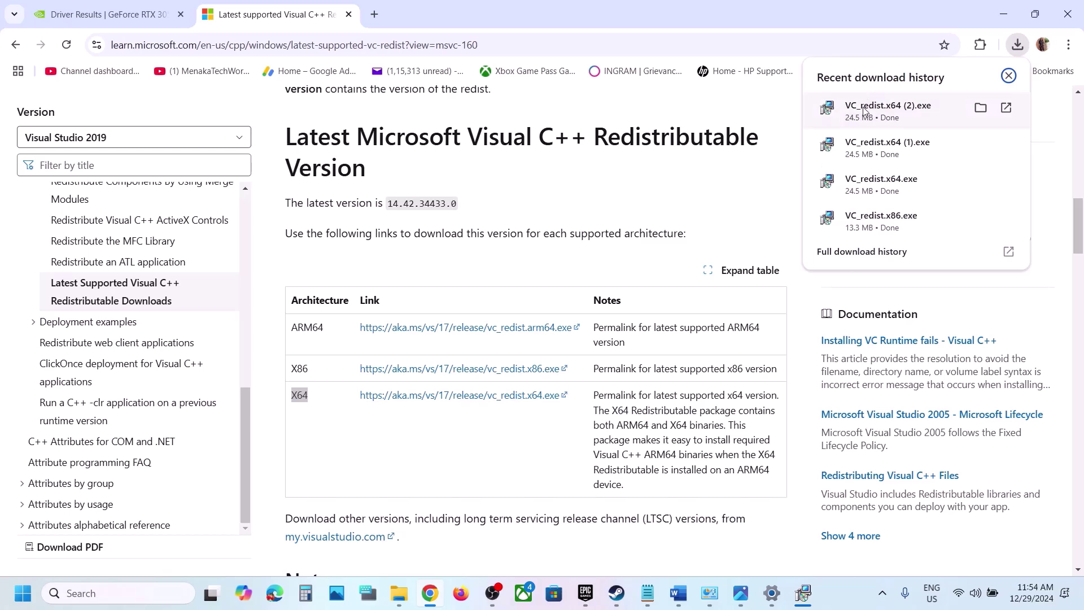
pyautogui.click(784, 154)
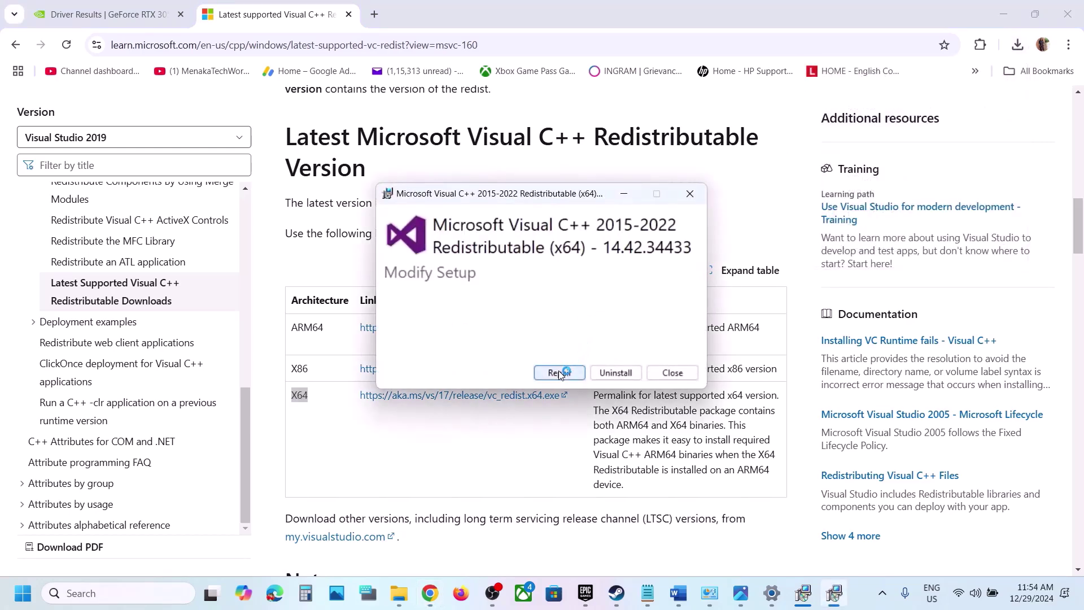
pyautogui.click(558, 372)
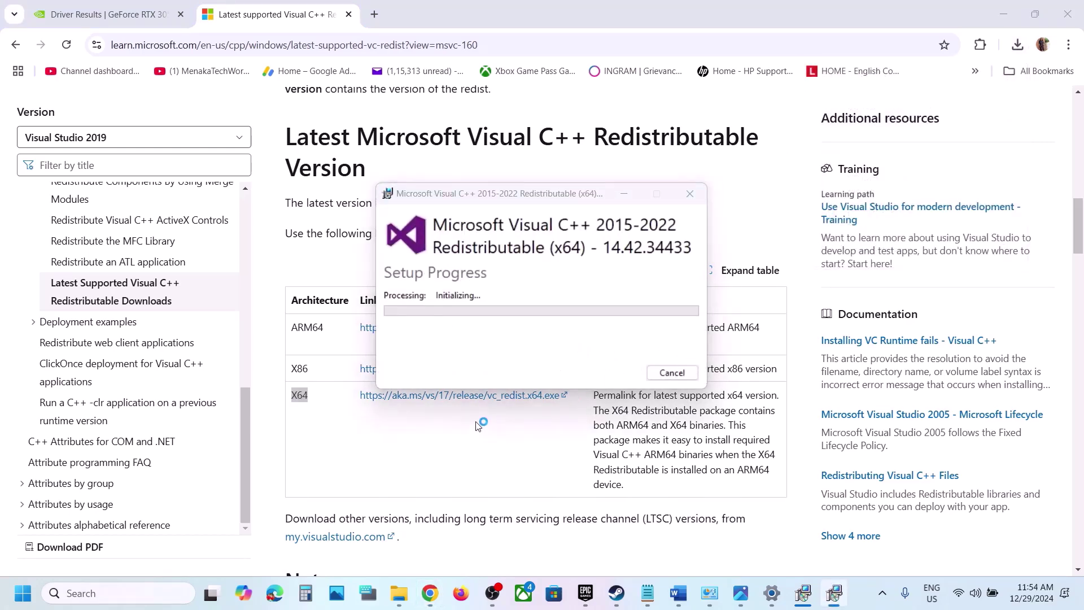
# Bring up the x86 and x64 Redistributable setup windows and arrange them side by side.
pyautogui.click(495, 432)
pyautogui.click(802, 592)
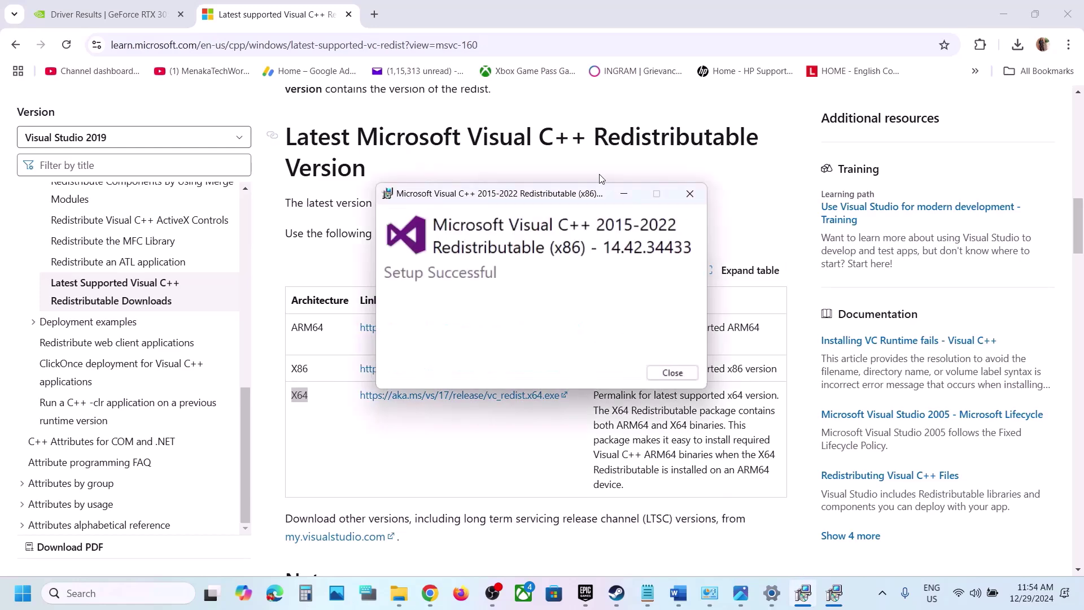
pyautogui.click(829, 593)
pyautogui.click(830, 593)
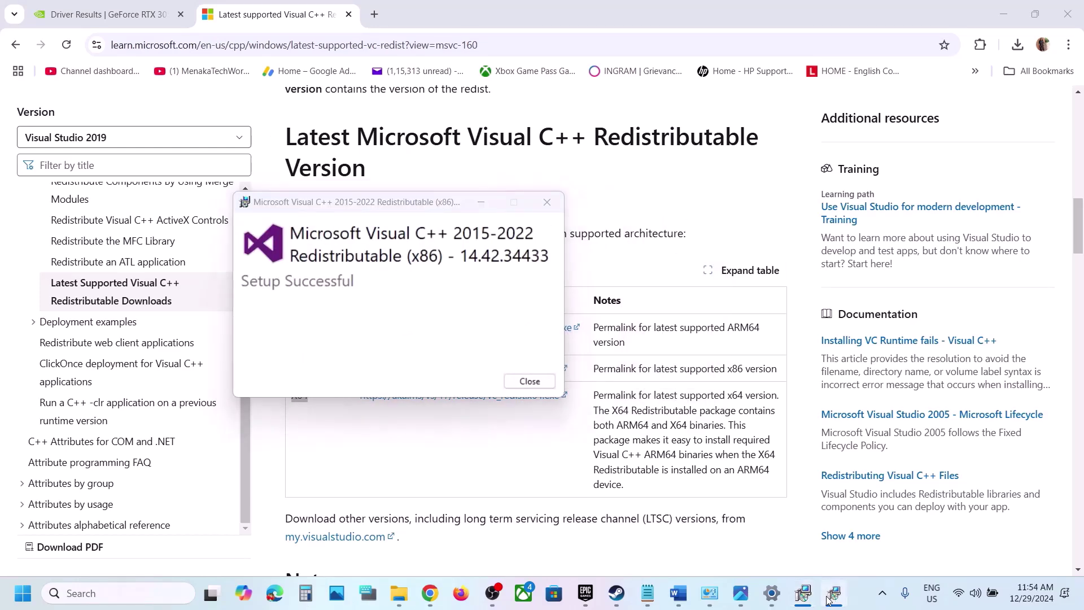
pyautogui.moveTo(562, 190); pyautogui.dragTo(757, 238)
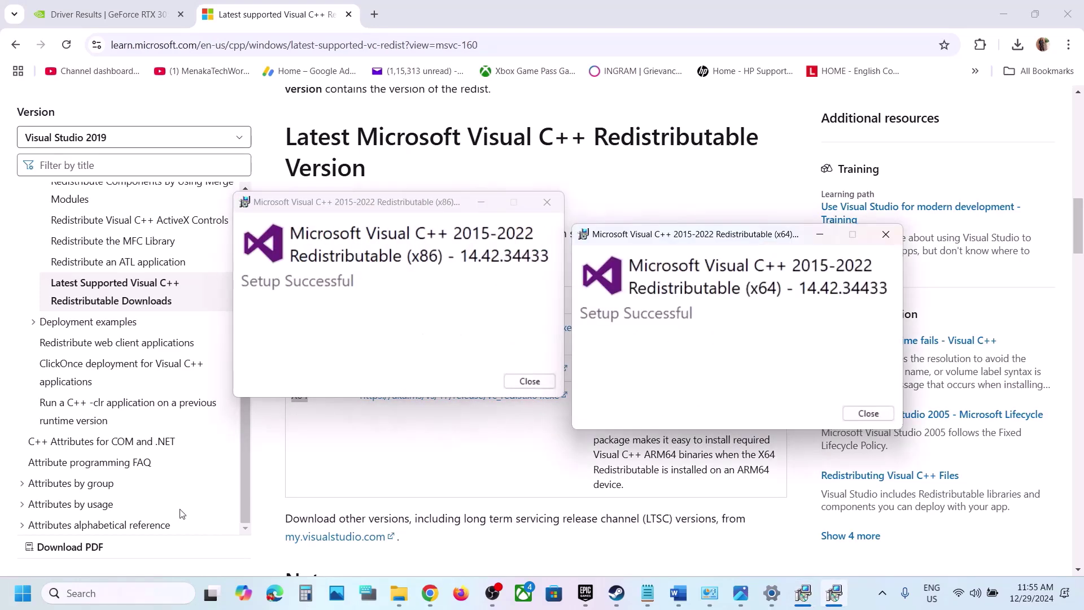
# Show the computer's power options with Restart, and switch to the HOT WHEELS UNLEASHED library page in Steam.
pyautogui.click(5, 603)
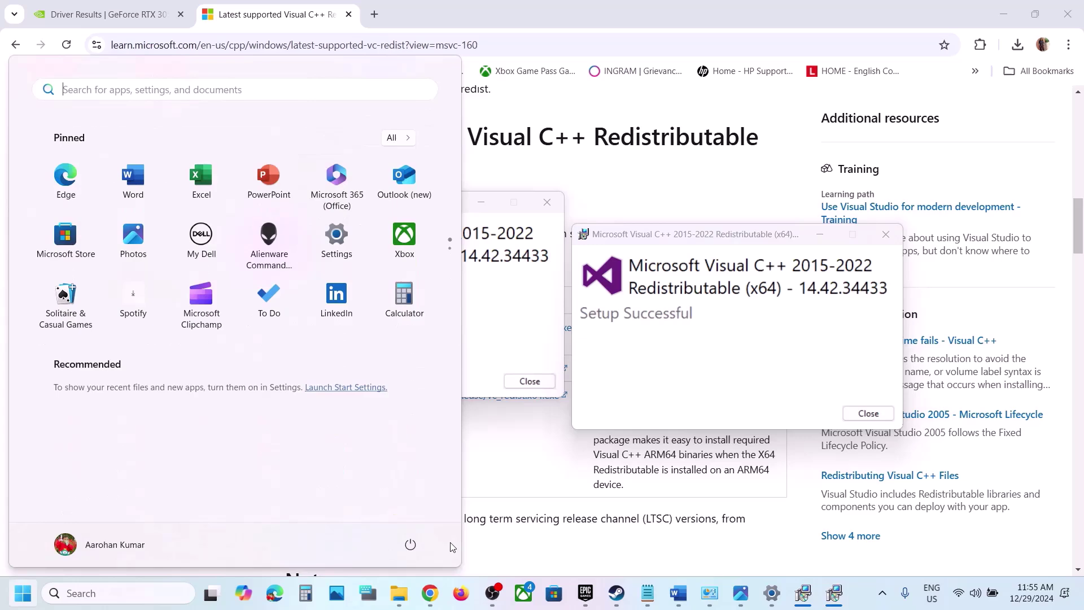
pyautogui.click(411, 544)
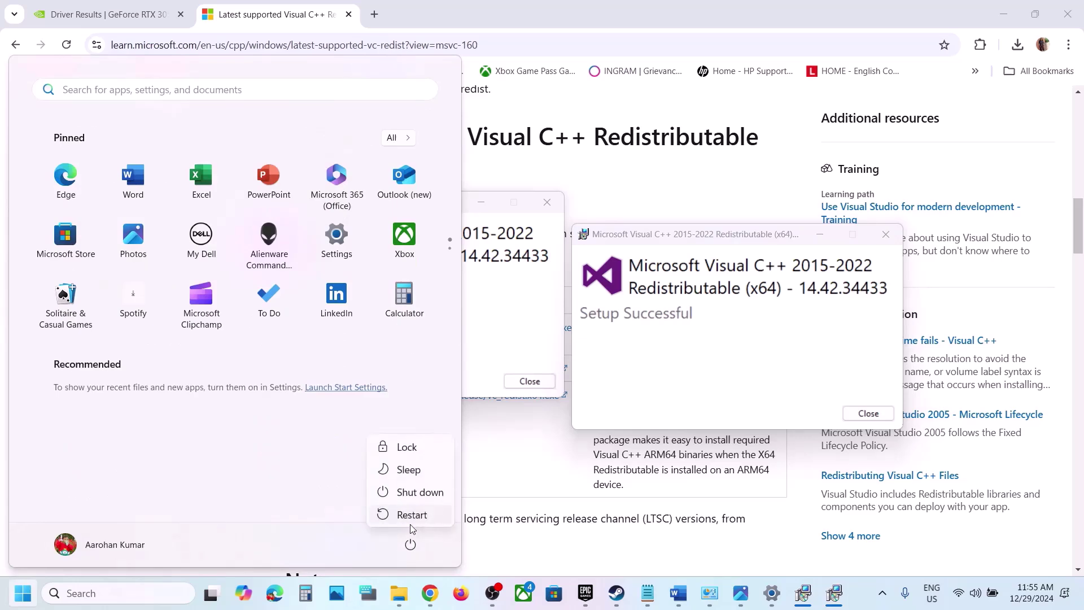
pyautogui.click(617, 593)
pyautogui.click(617, 593)
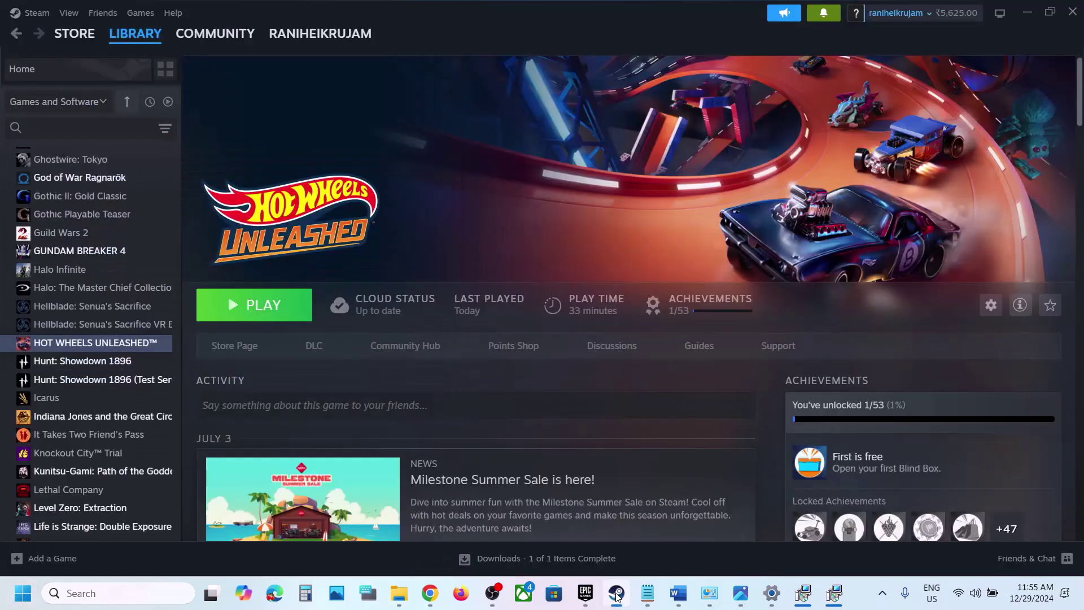
# Switch to the Word document and highlight "Update BIOS" in Step 12, and check the computer's battery charge level.
pyautogui.click(680, 592)
pyautogui.scroll(-3, 470, 375)
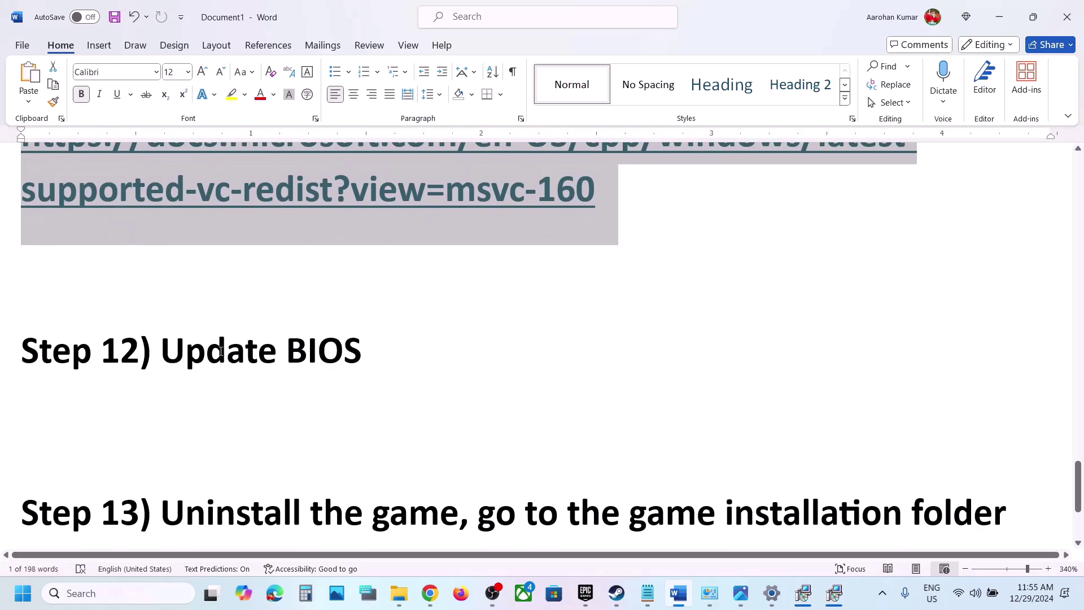
pyautogui.moveTo(161, 351); pyautogui.dragTo(364, 351)
pyautogui.click(364, 353)
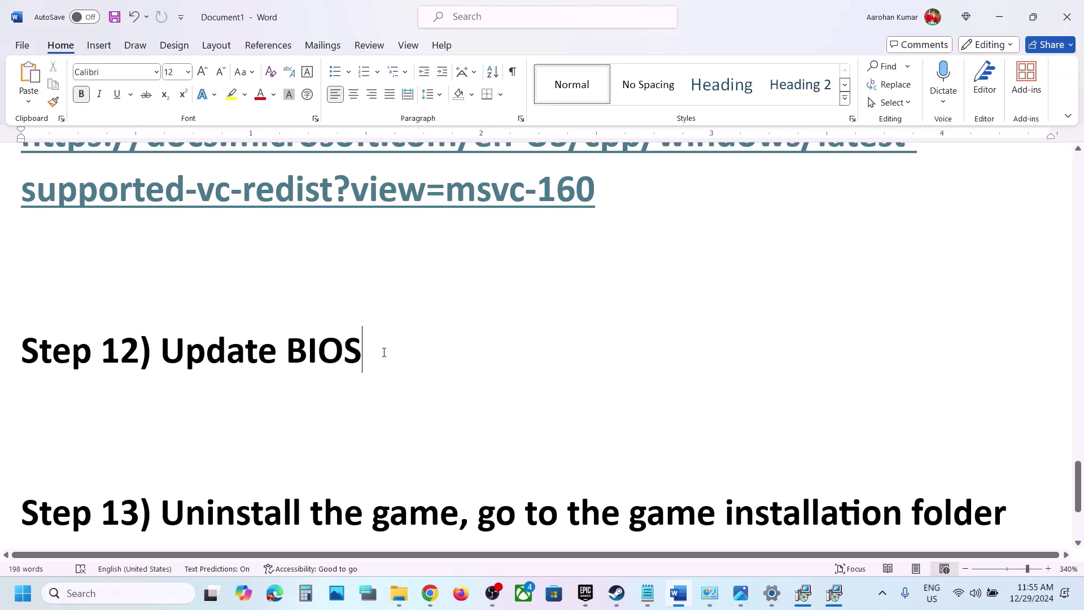
pyautogui.moveTo(223, 334); pyautogui.dragTo(431, 346)
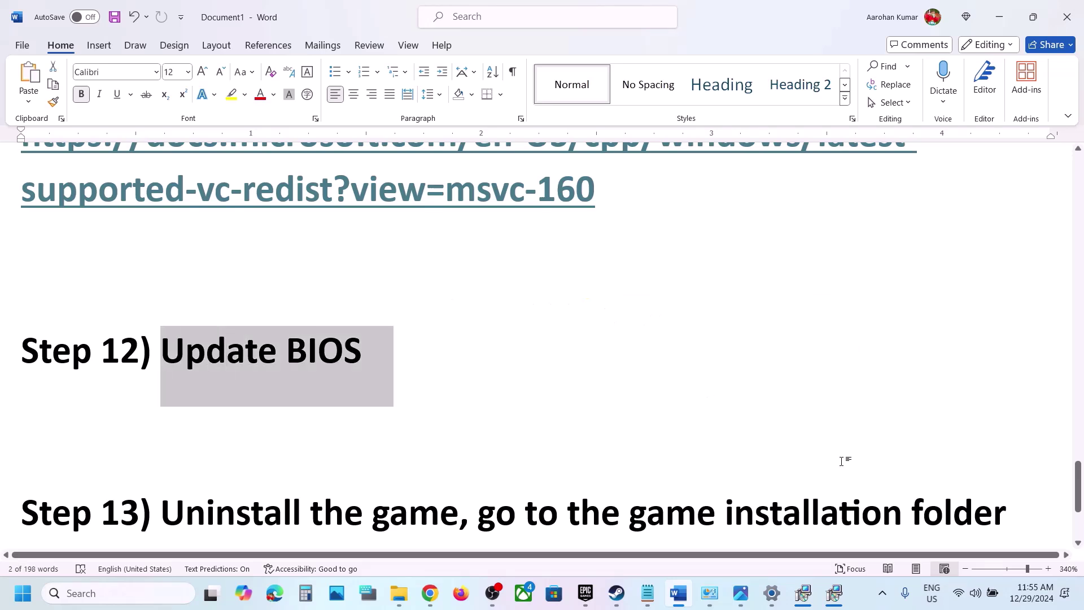
pyautogui.click(975, 593)
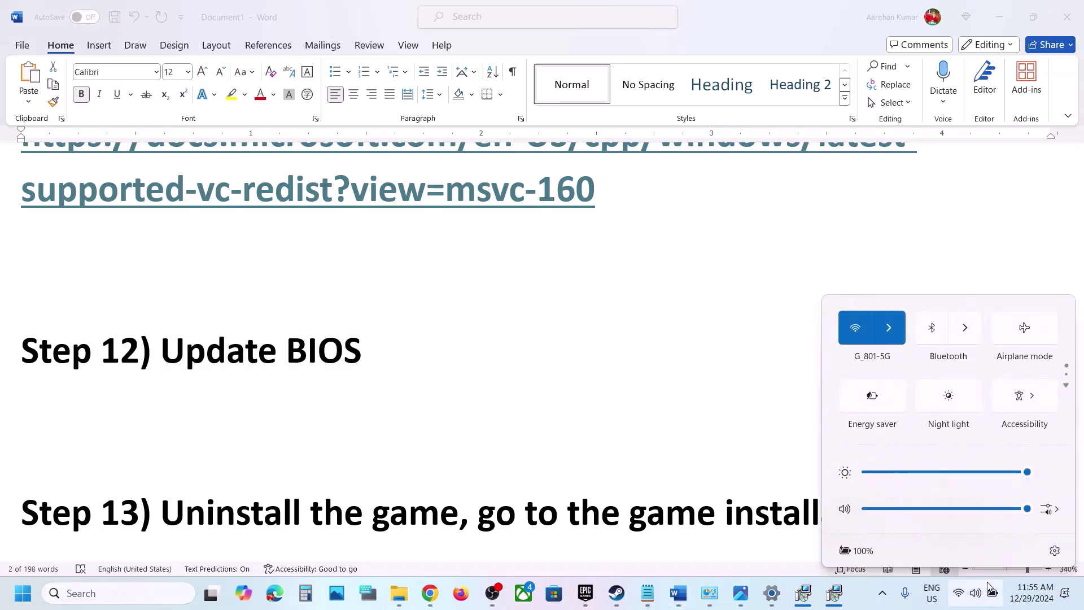
pyautogui.moveTo(857, 556)
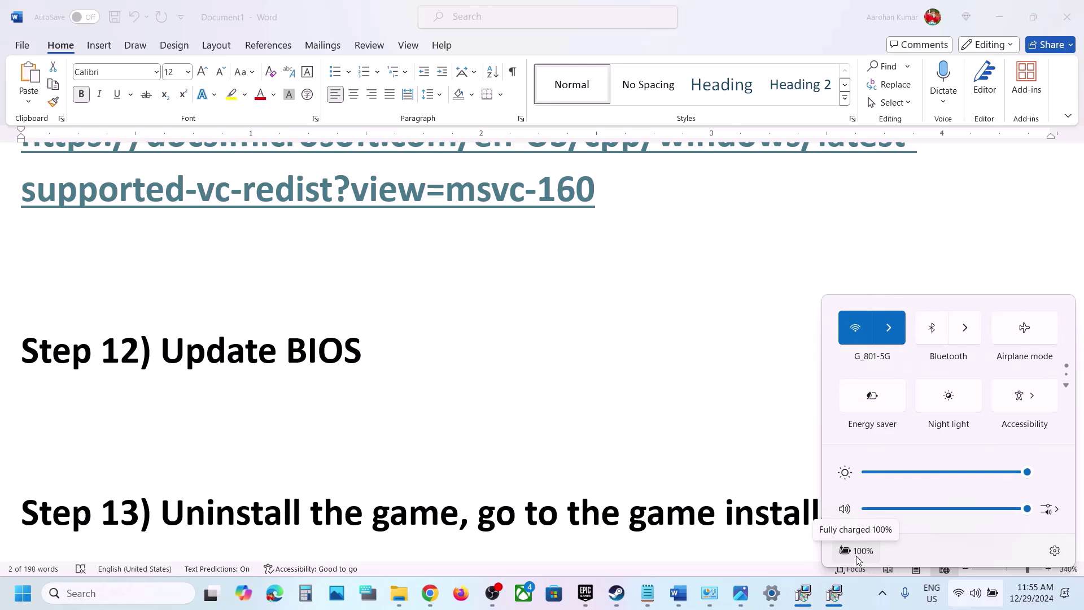